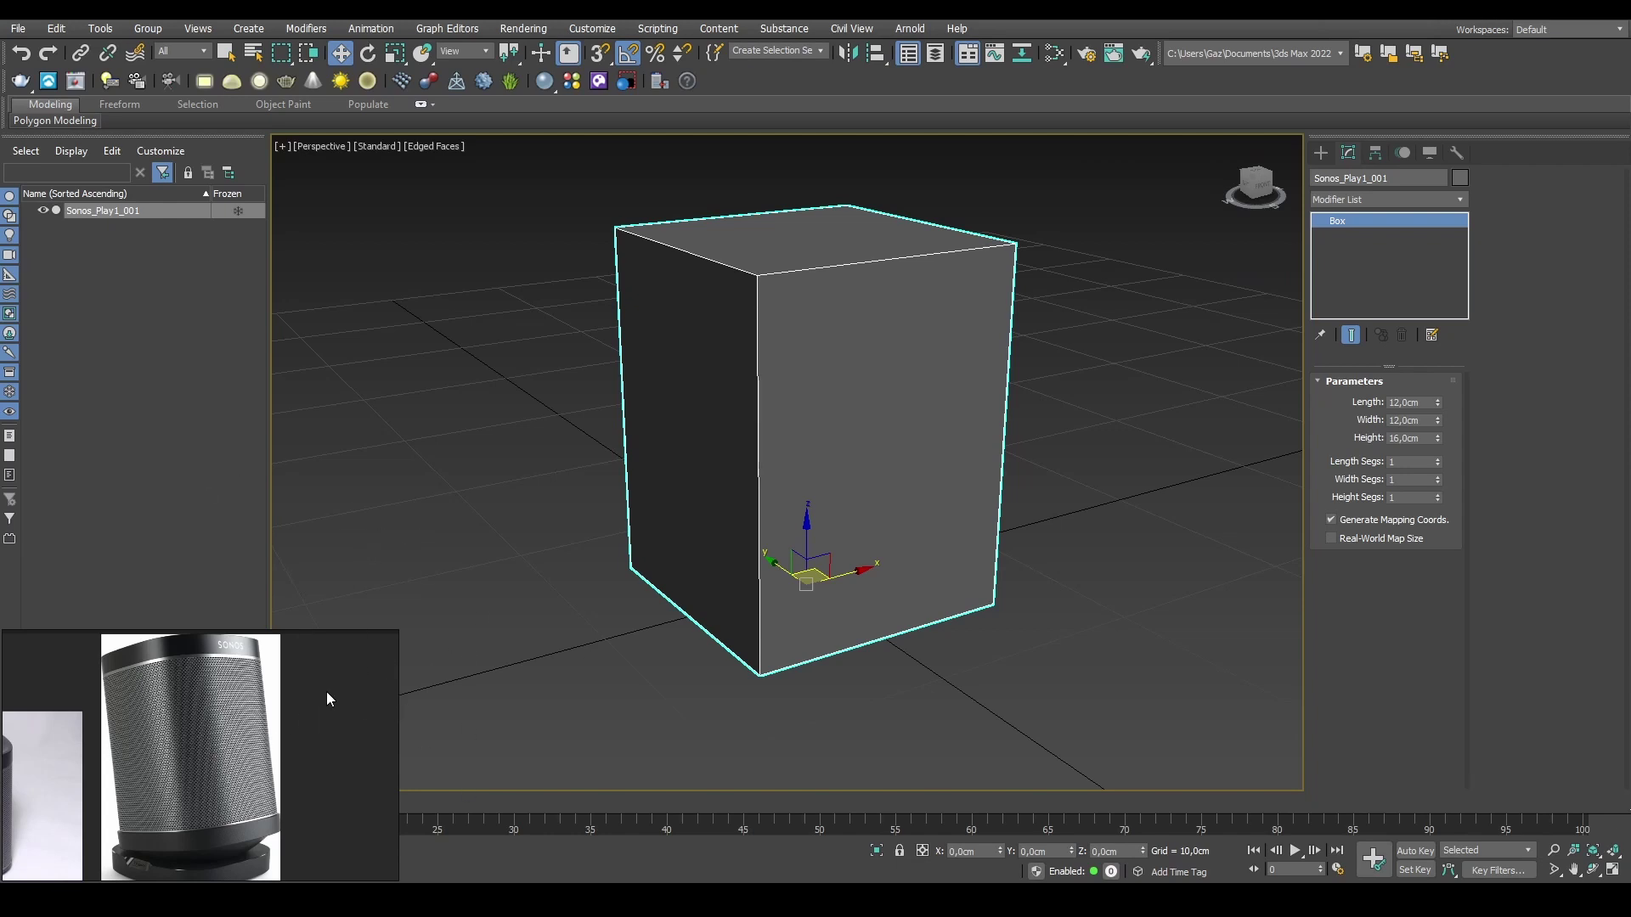
left_click(481, 370)
mouse_move(89, 127)
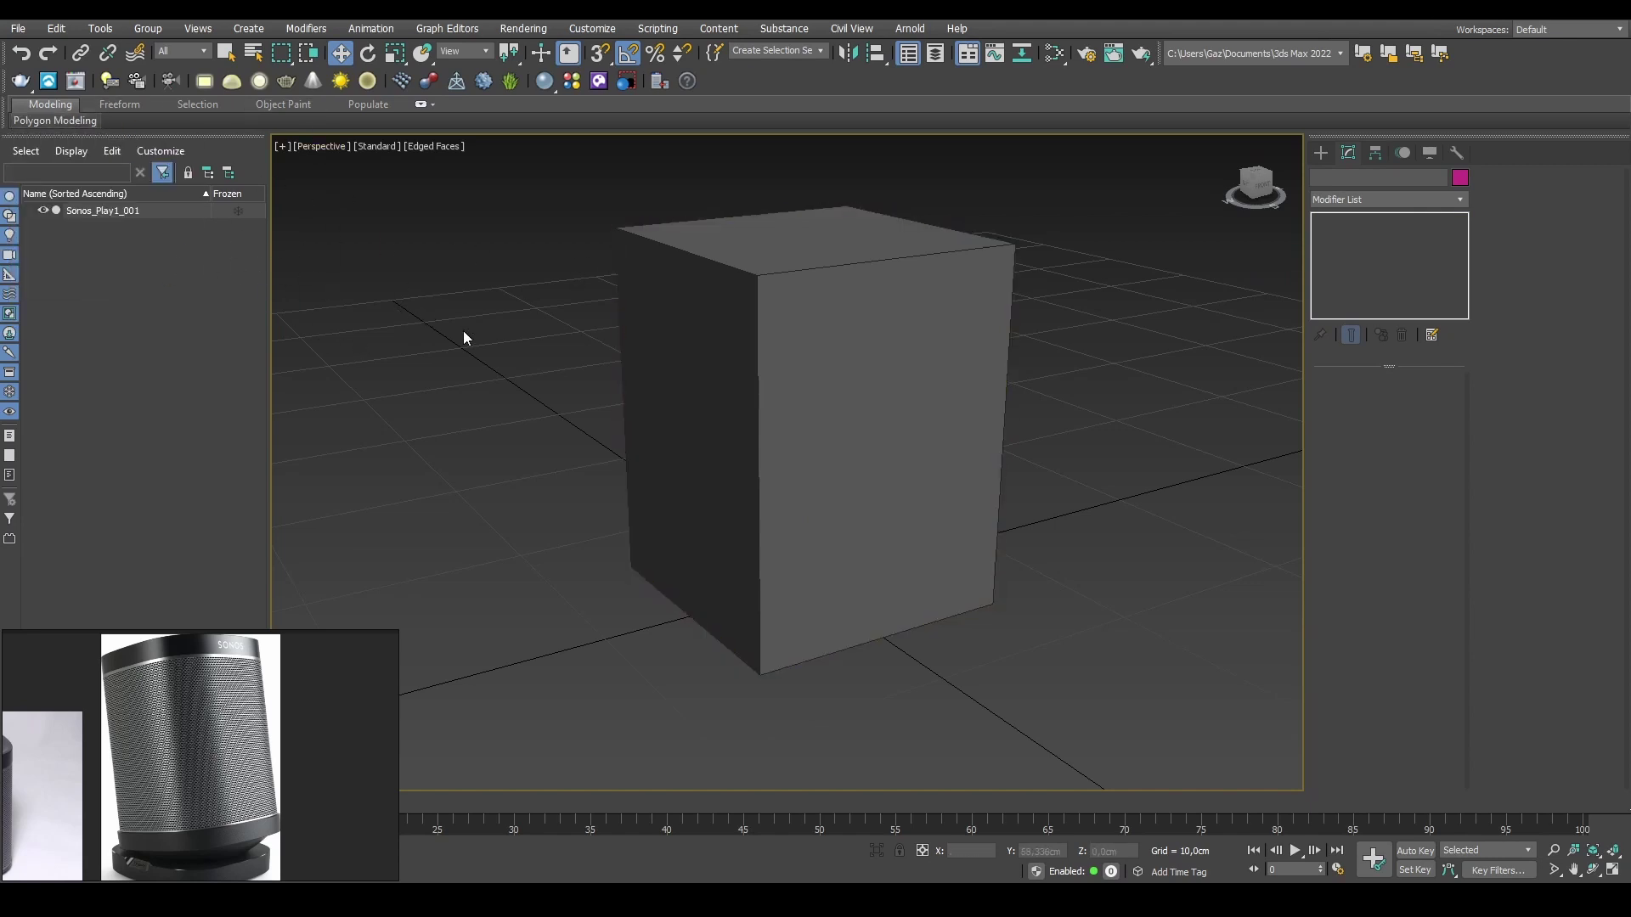
left_click(101, 33)
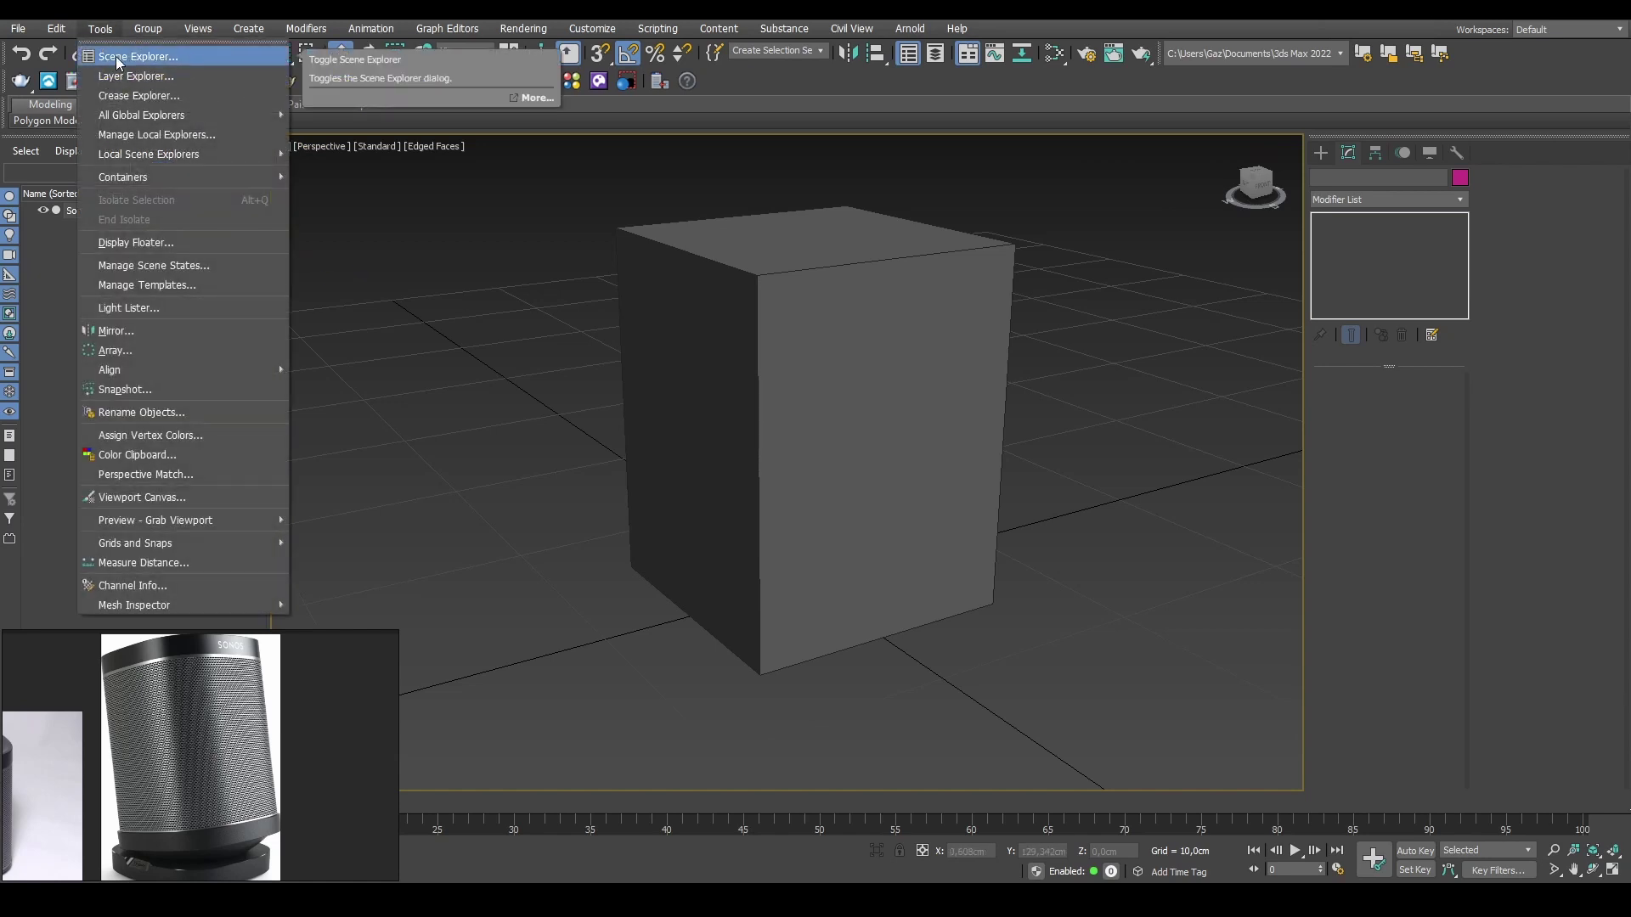
left_click(100, 29)
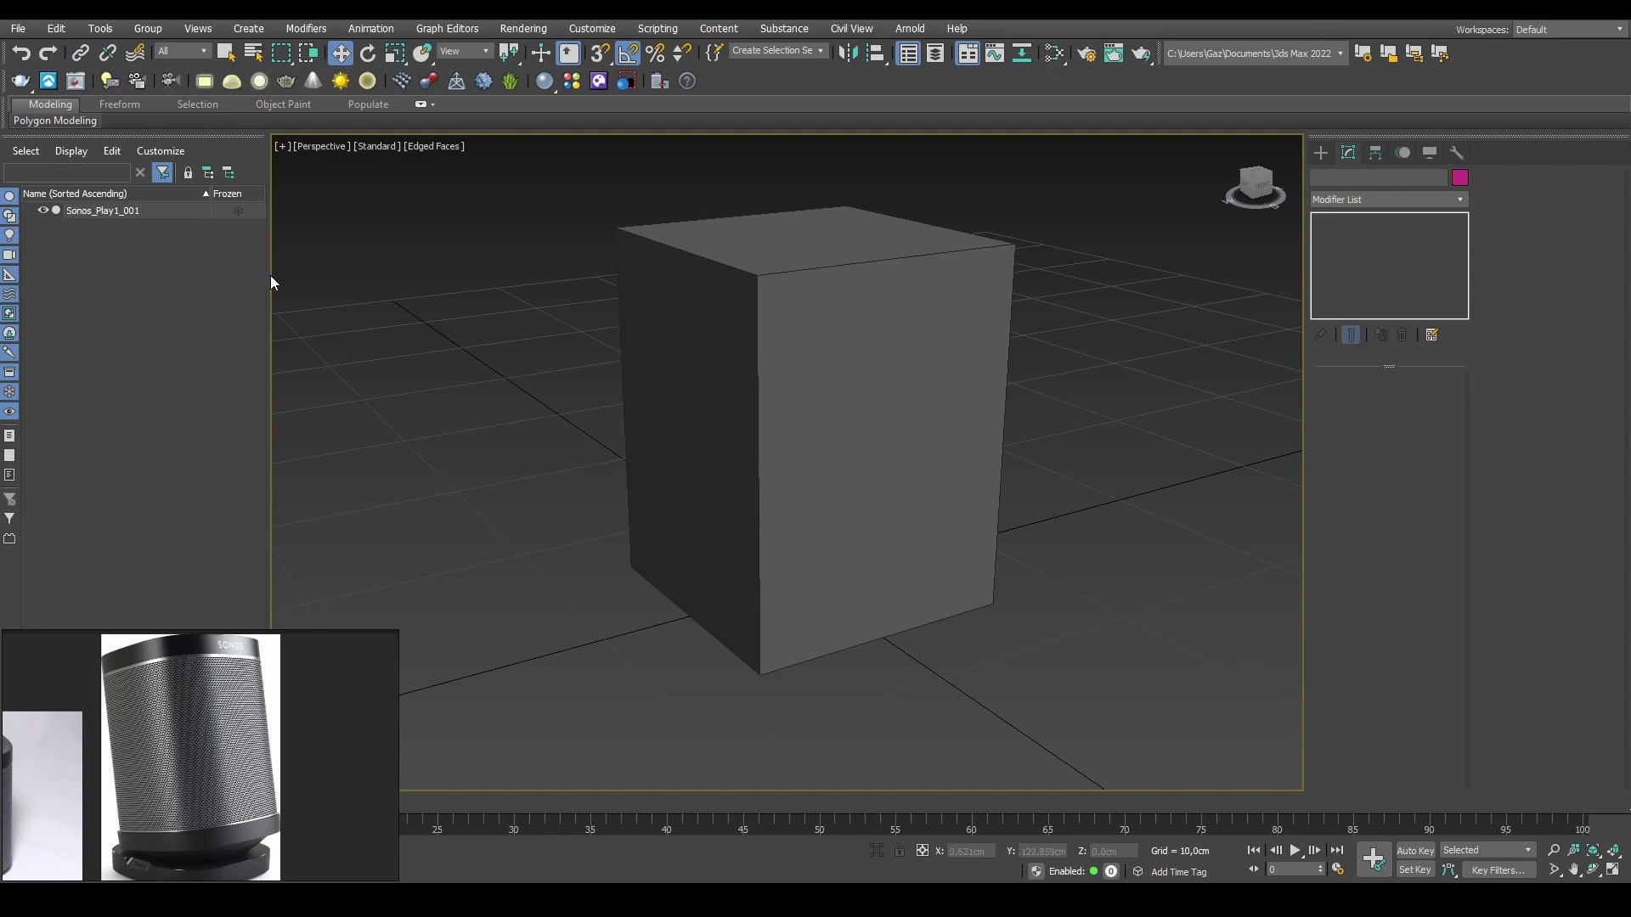
Step: Slightly adjust the widths of the Scene Explorer and the command panel
left_click_drag(271, 277, 266, 271)
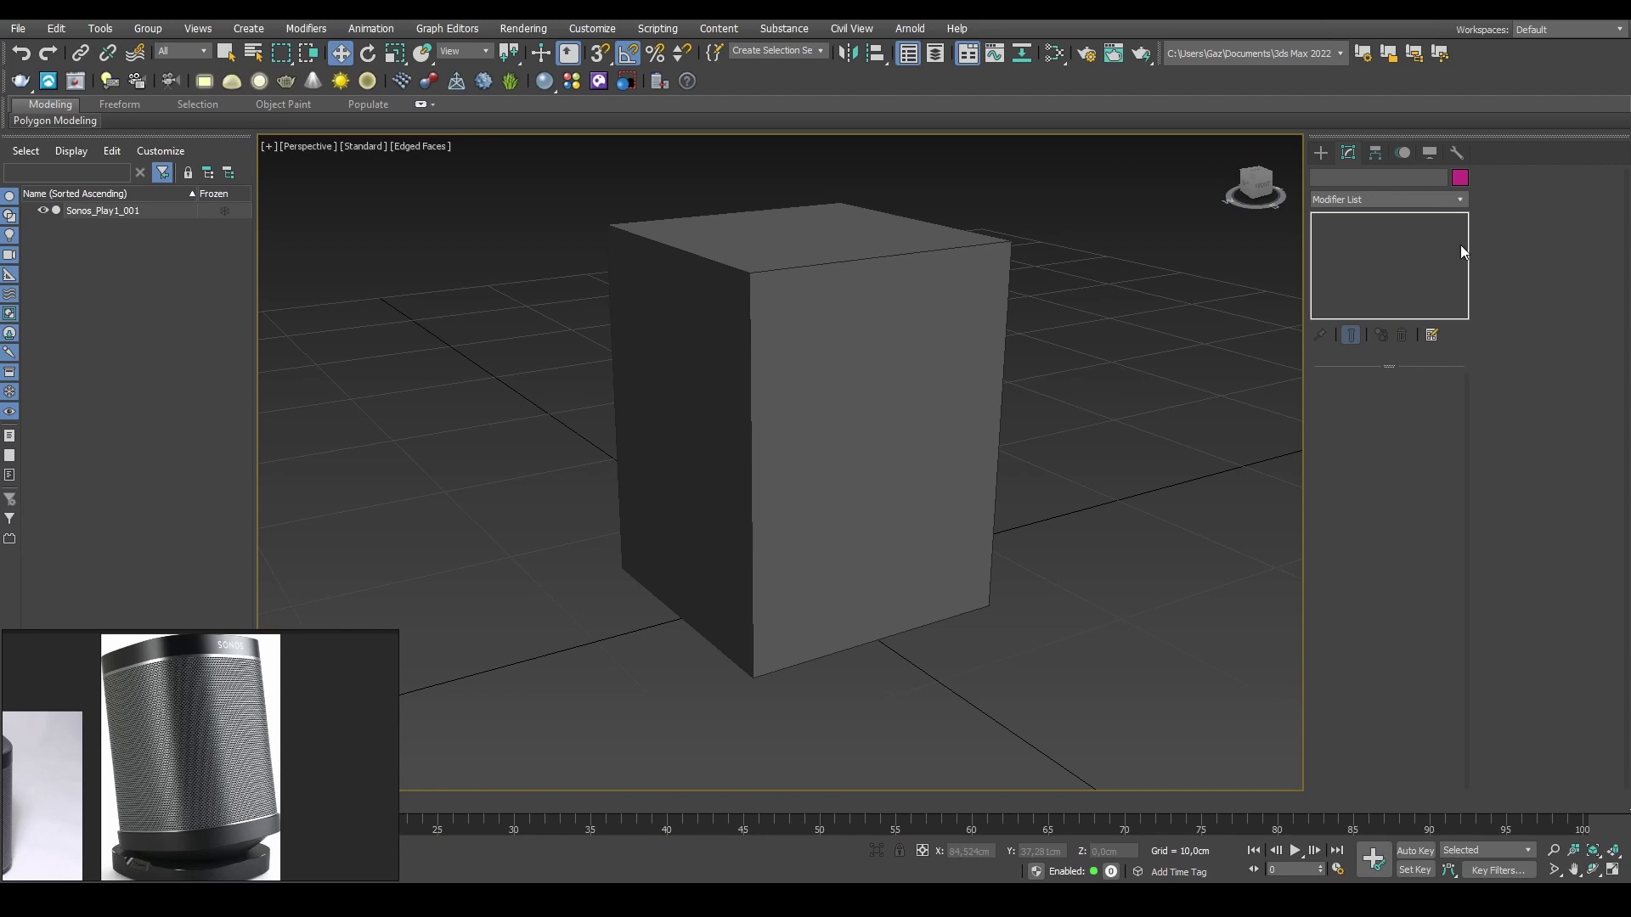
mouse_move(1306, 338)
left_mouse_down()
mouse_move(1458, 328)
mouse_move(1309, 324)
left_mouse_up()
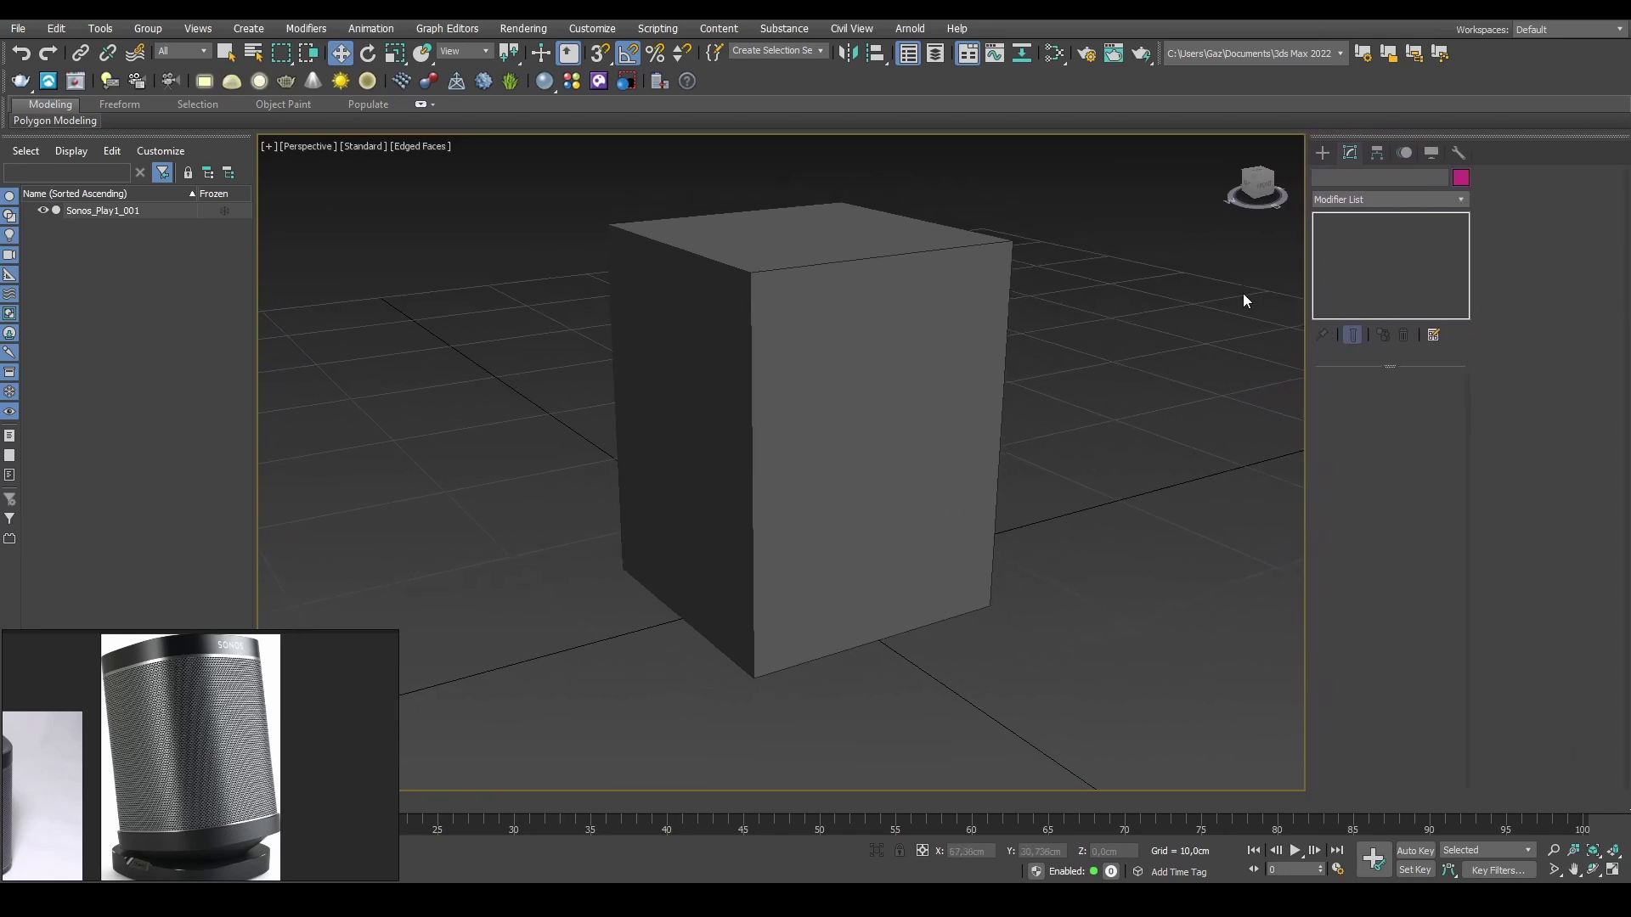
Step: Select the Sonos_Play1_001 box and browse the reference images to the top view of the speaker
left_click(828, 324)
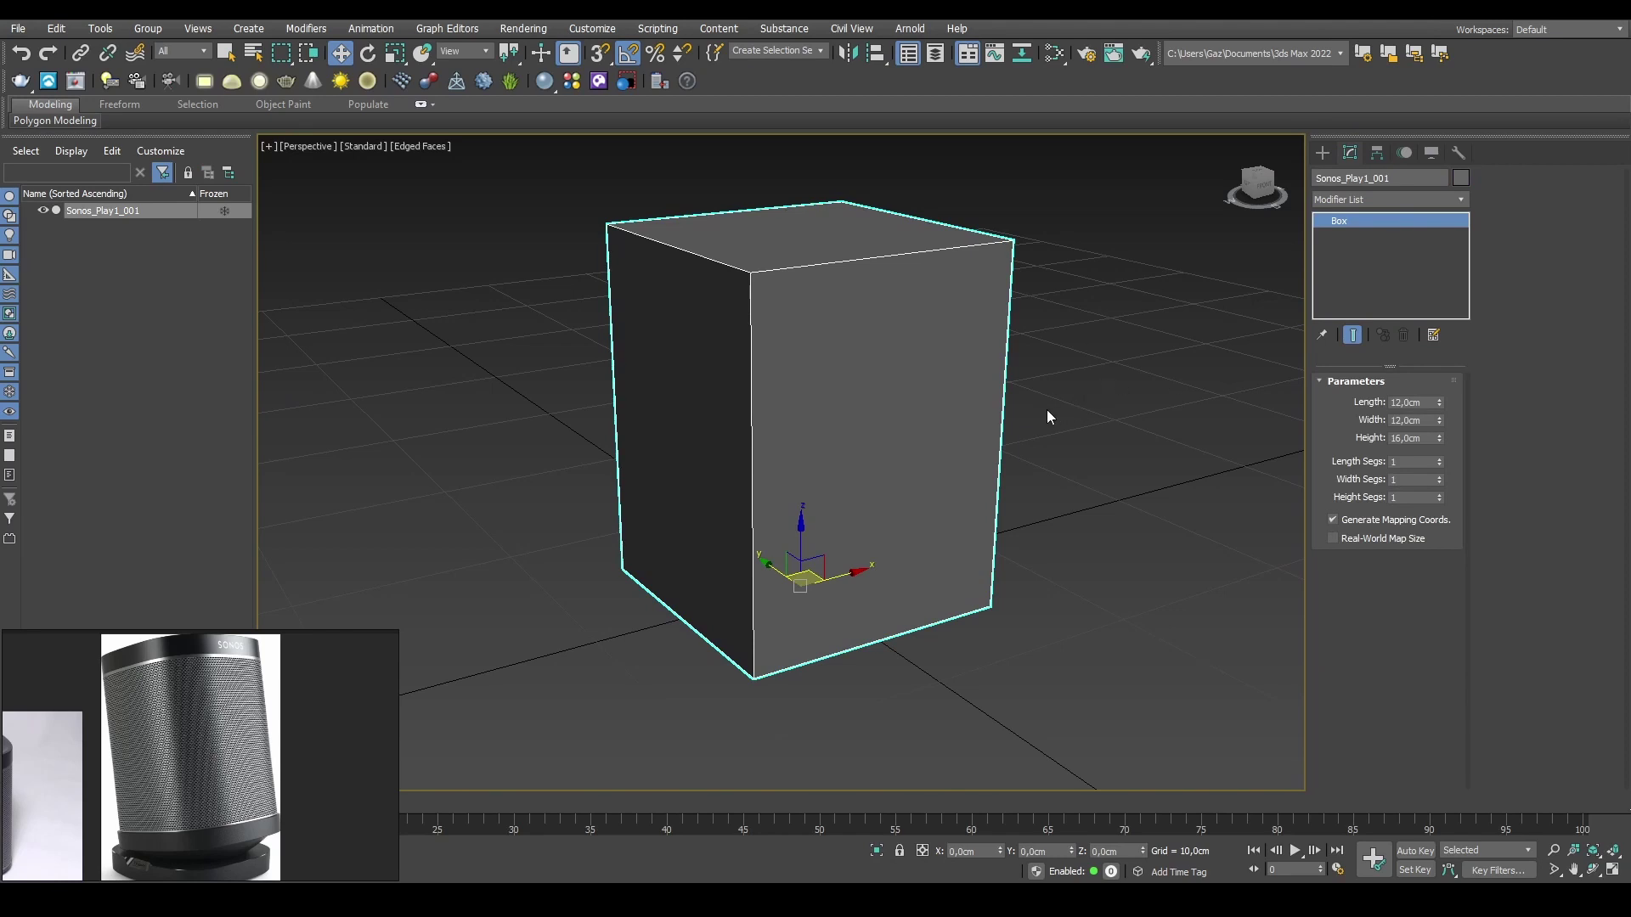
middle_click_drag(1014, 409, 976, 419, "alt")
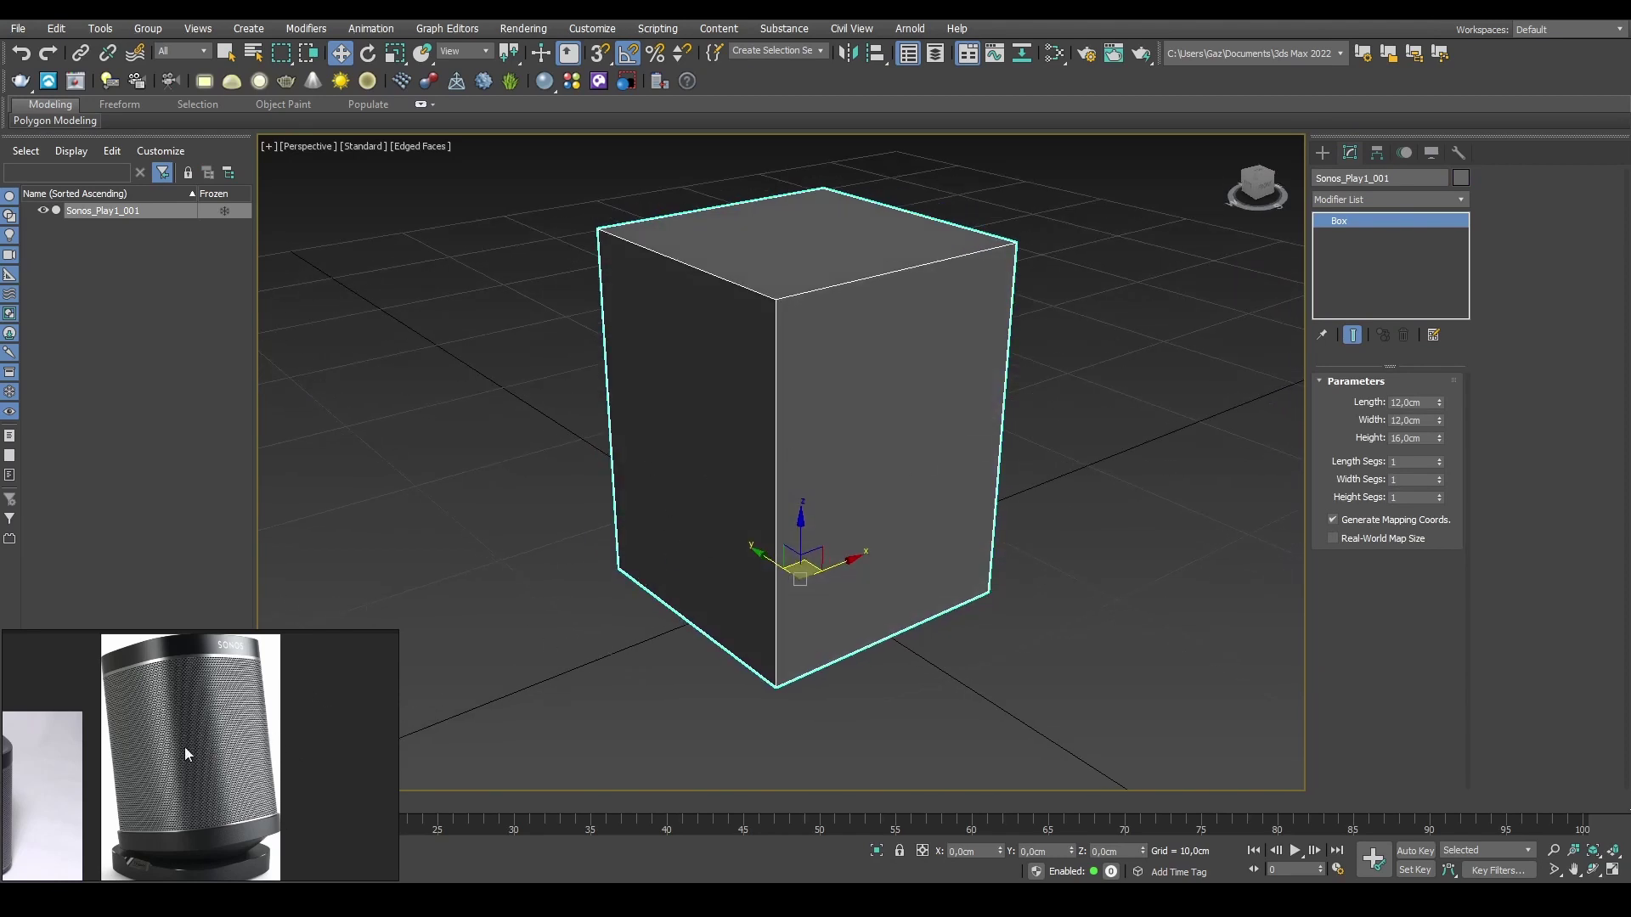
middle_click_drag(219, 764, 221, 654)
scroll(248, 761, "up", 2)
middle_click_drag(239, 752, 205, 760)
scroll(205, 759, "down", 2)
middle_click_drag(356, 727, 204, 724)
scroll(246, 736, "up", 3)
scroll(298, 780, "up", 2)
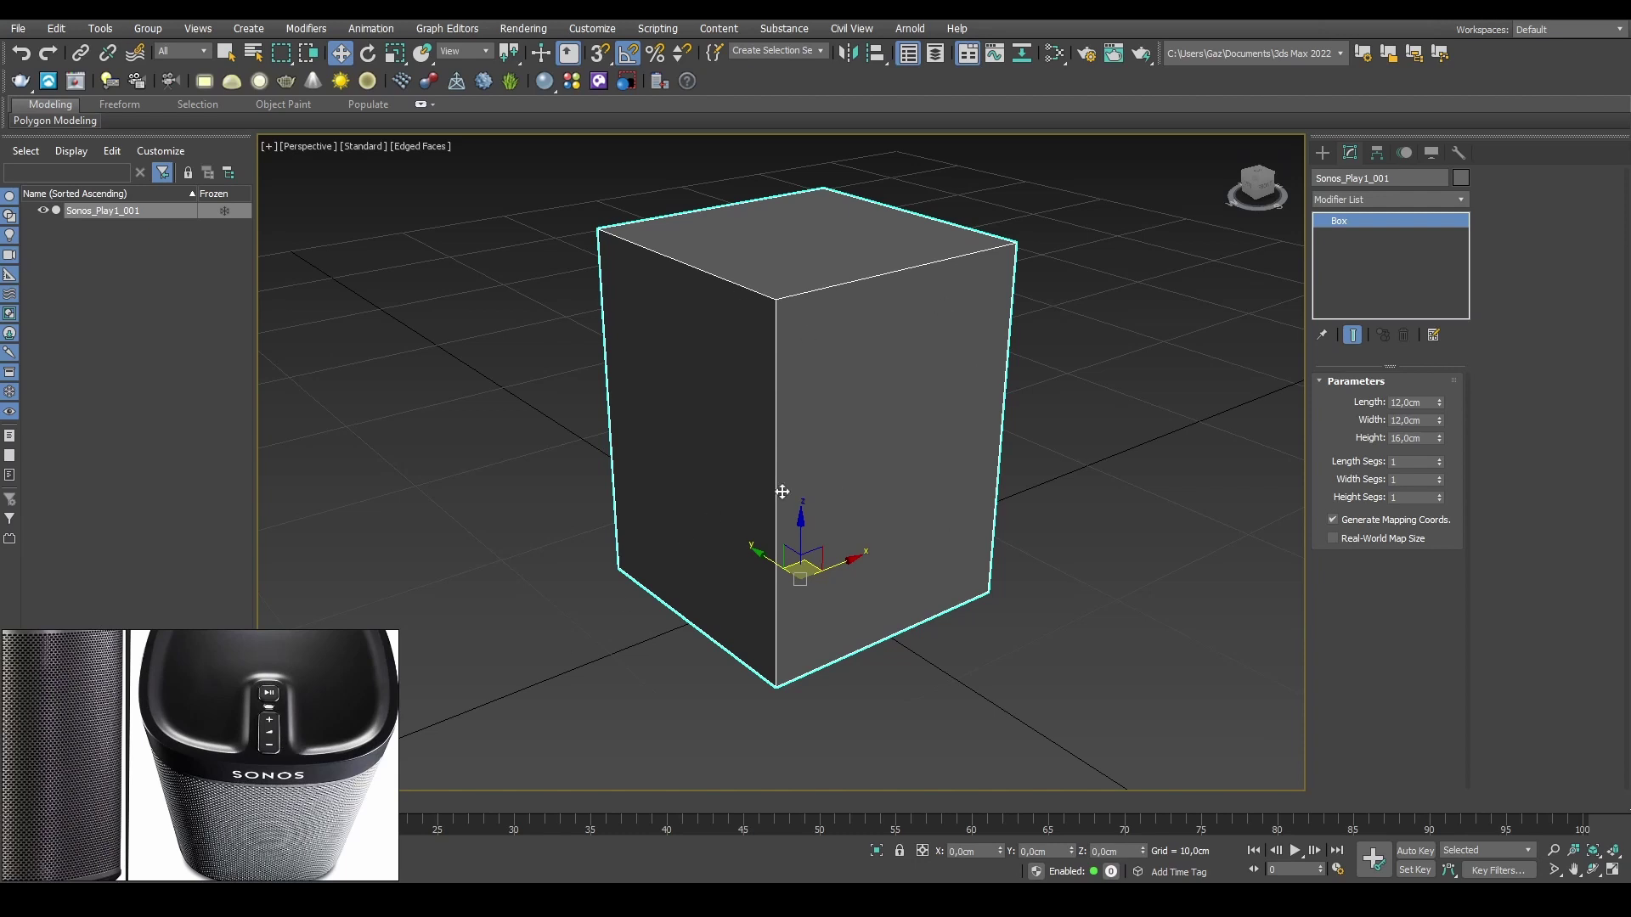
Step: Convert the selected Sonos_Play1_001 box to an Editable Poly
right_click(1016, 441)
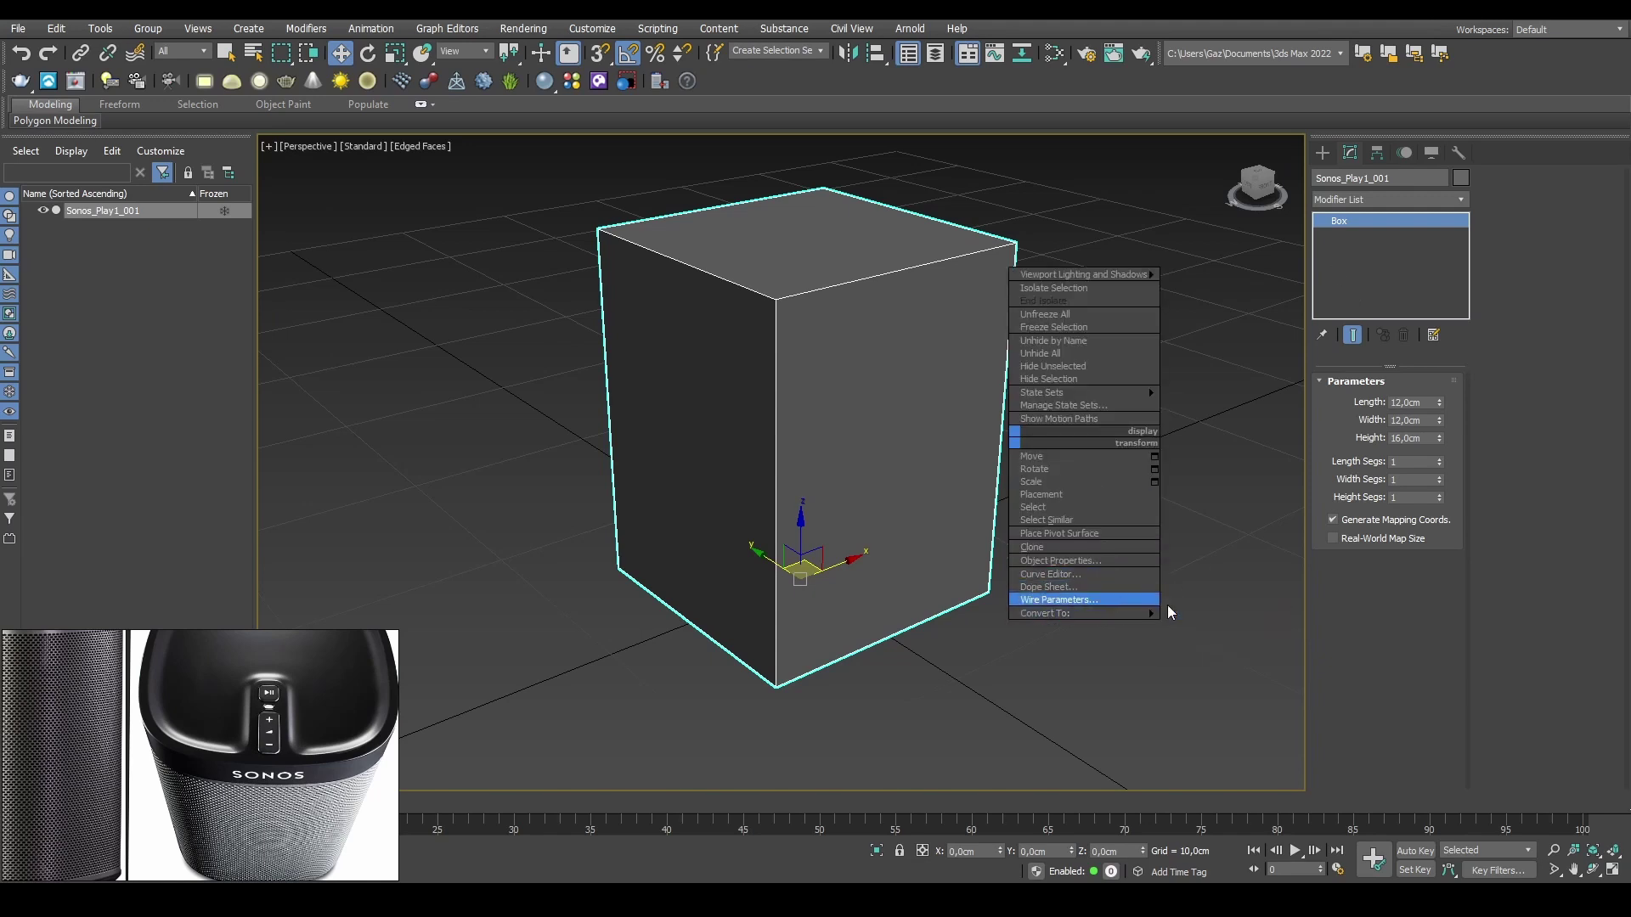
mouse_move(1106, 613)
left_click(1228, 625)
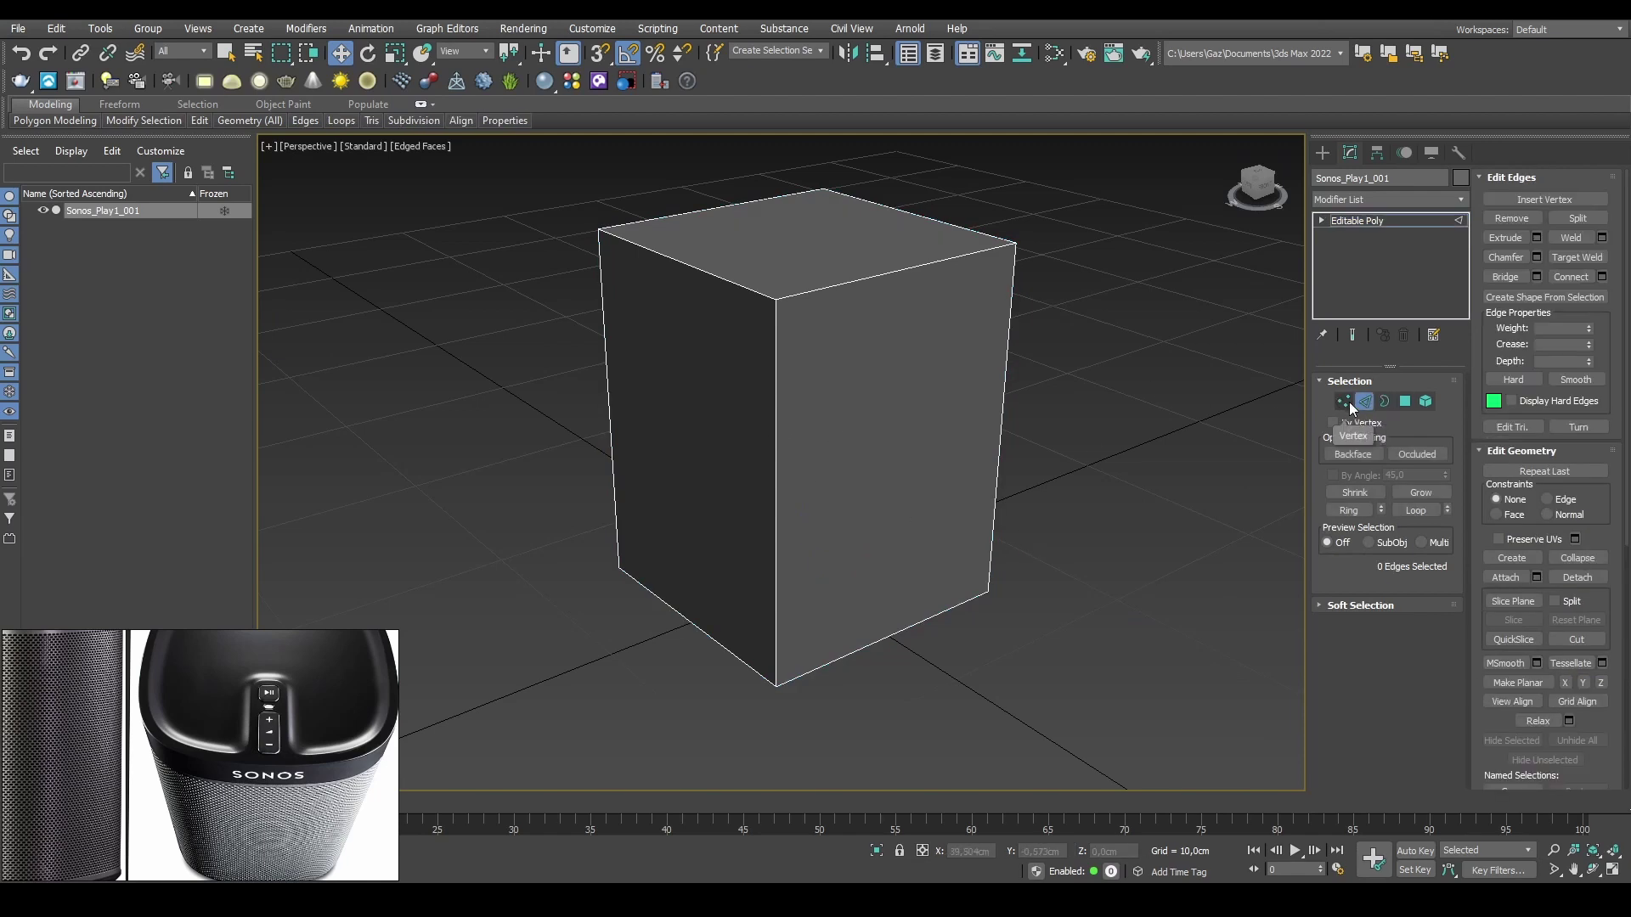
Step: Go through the Vertex, Edge, Border, Polygon and Element sub-object levels and return to the whole-object level
left_click(1346, 399)
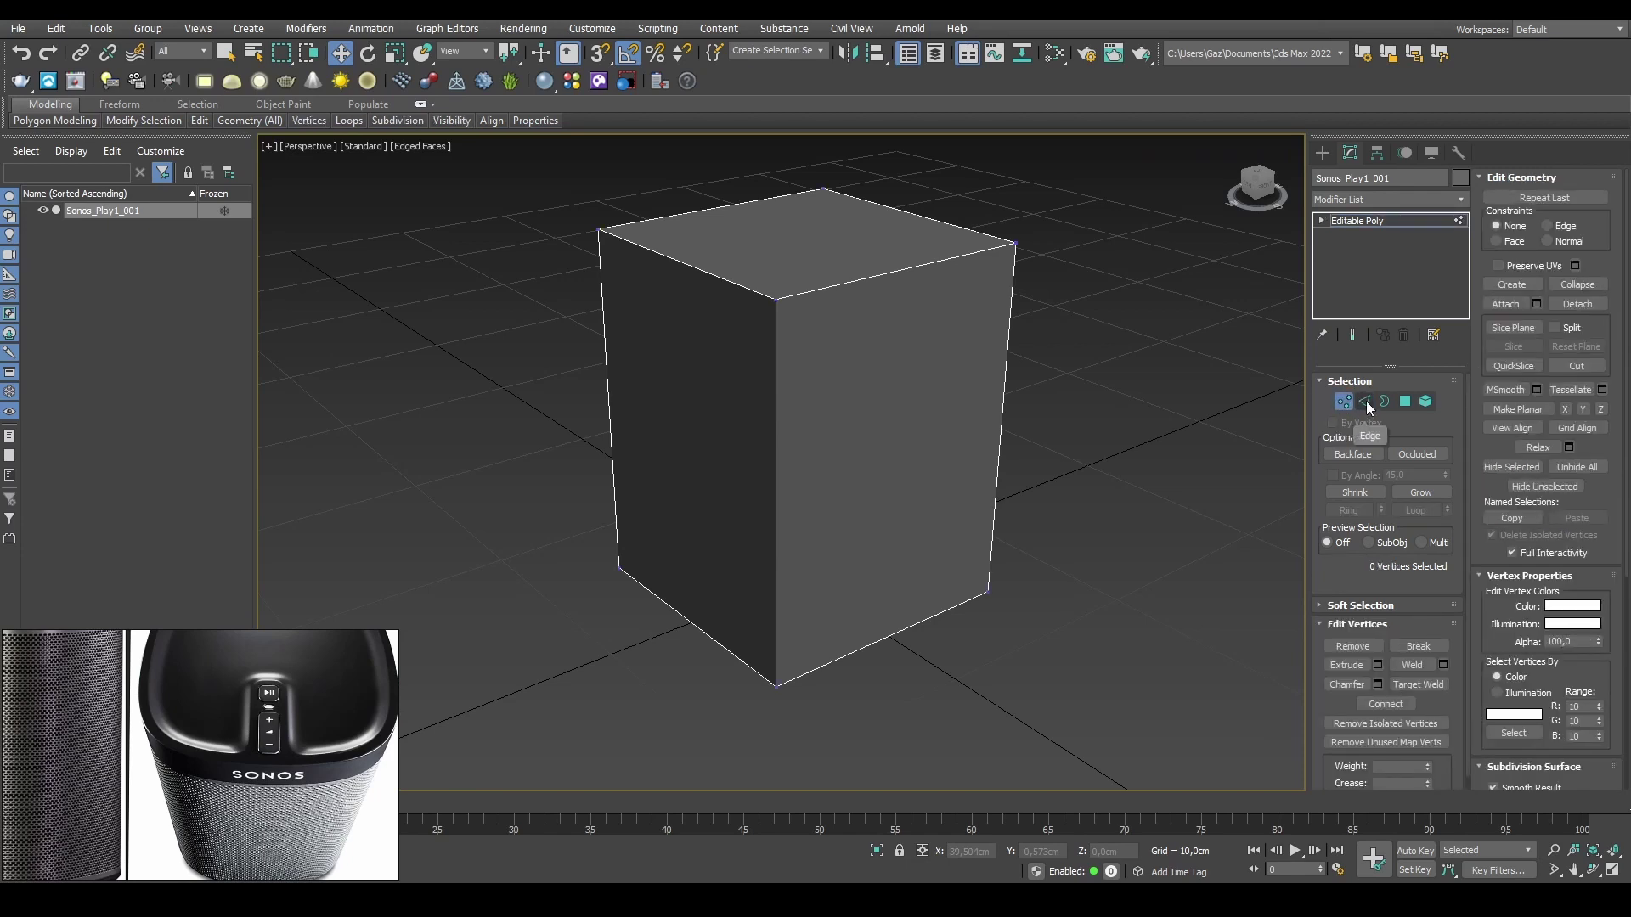
left_click(1365, 401)
left_click(1387, 400)
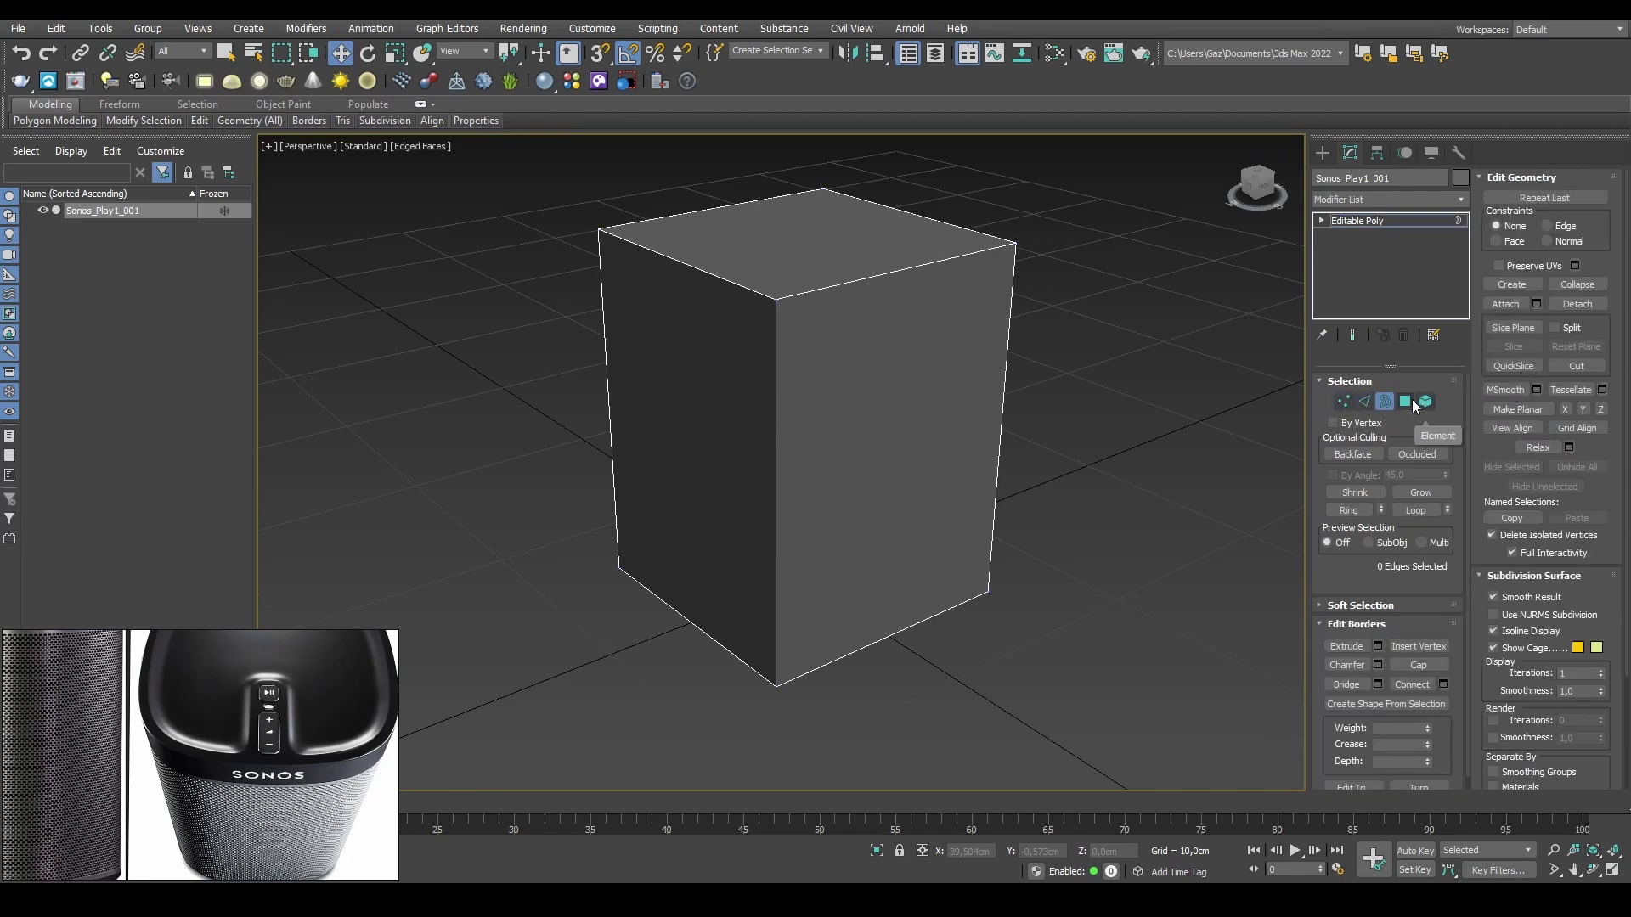
left_click(1408, 400)
left_click(1426, 401)
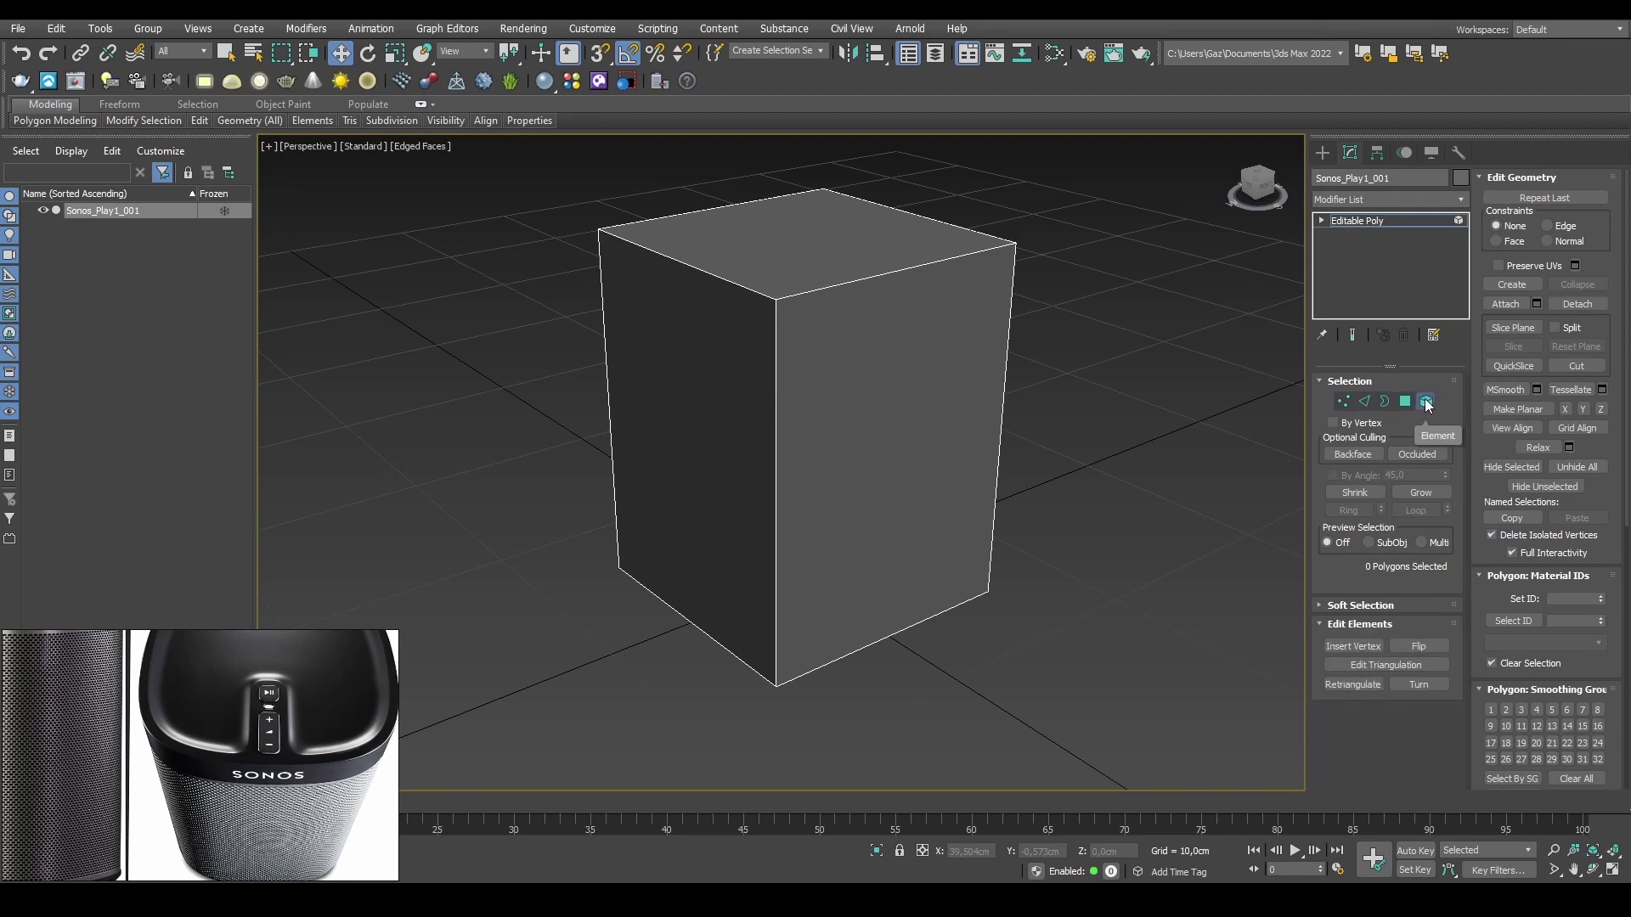
left_click(1346, 401)
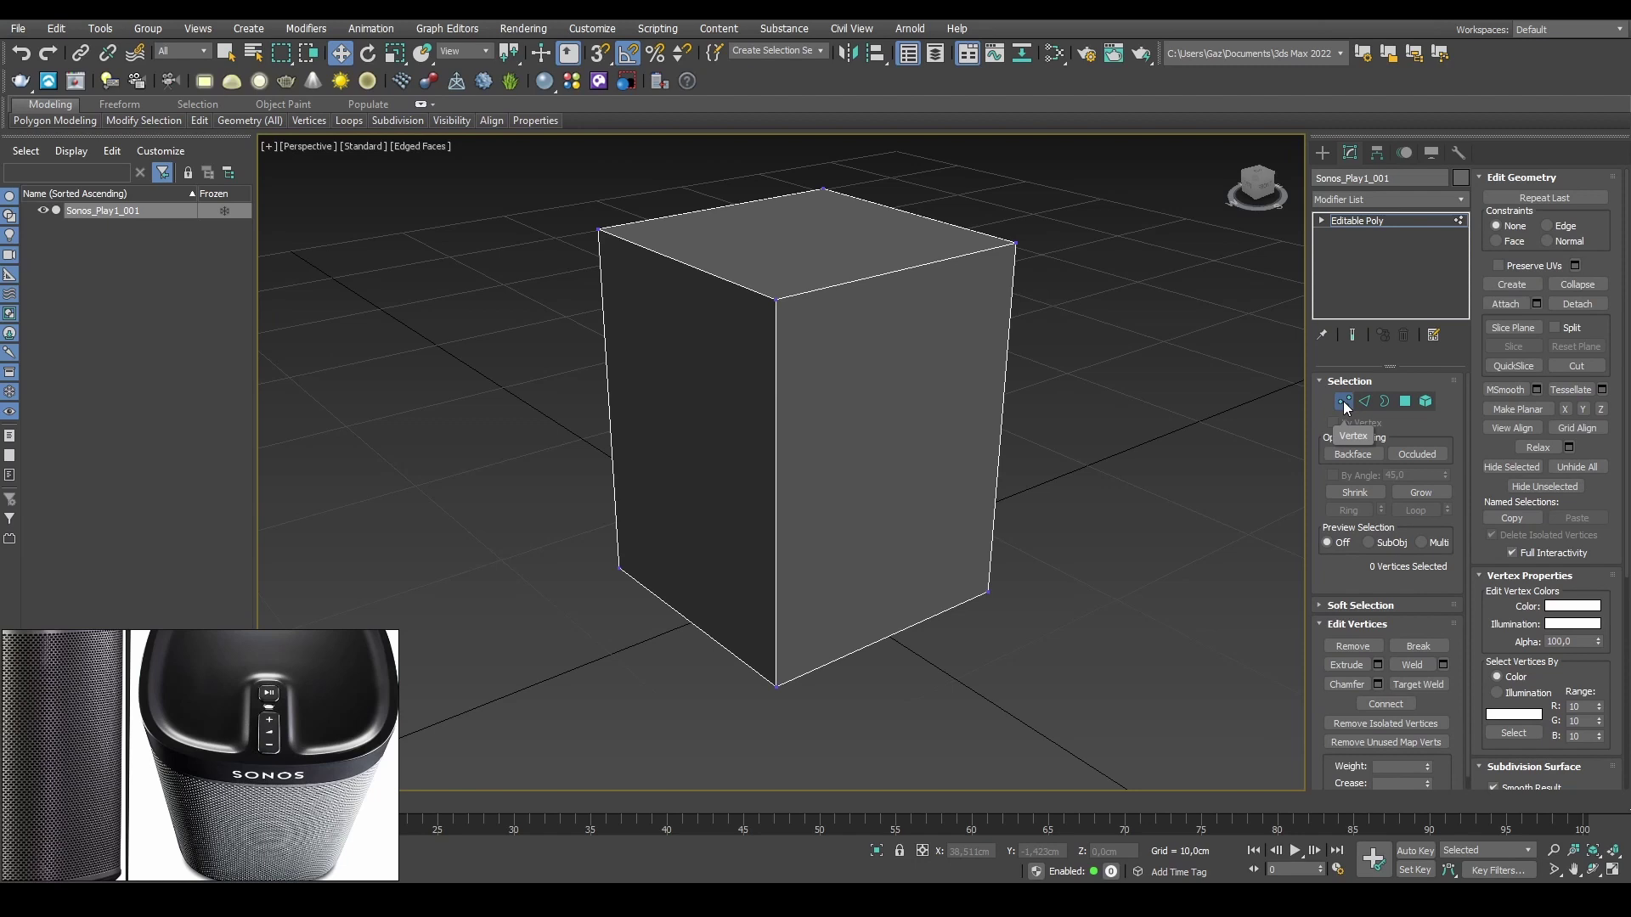
left_click(1343, 401)
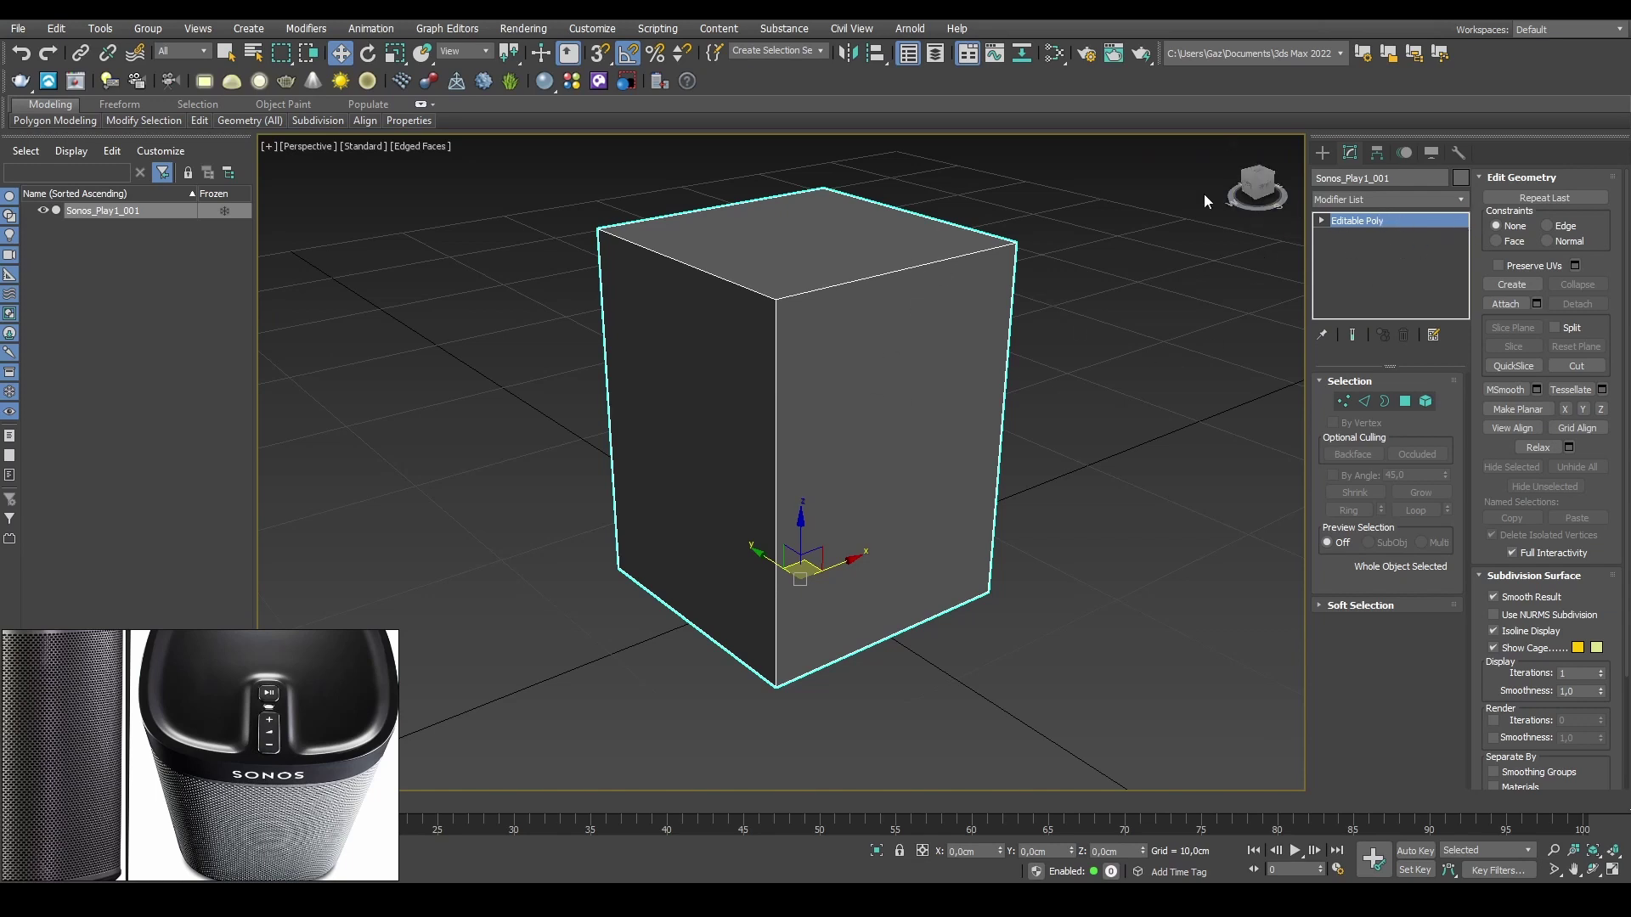
Step: Check the speaker's top shape in the reference image and select the box's four vertical edges at Edge level
middle_click_drag(866, 368, 874, 550)
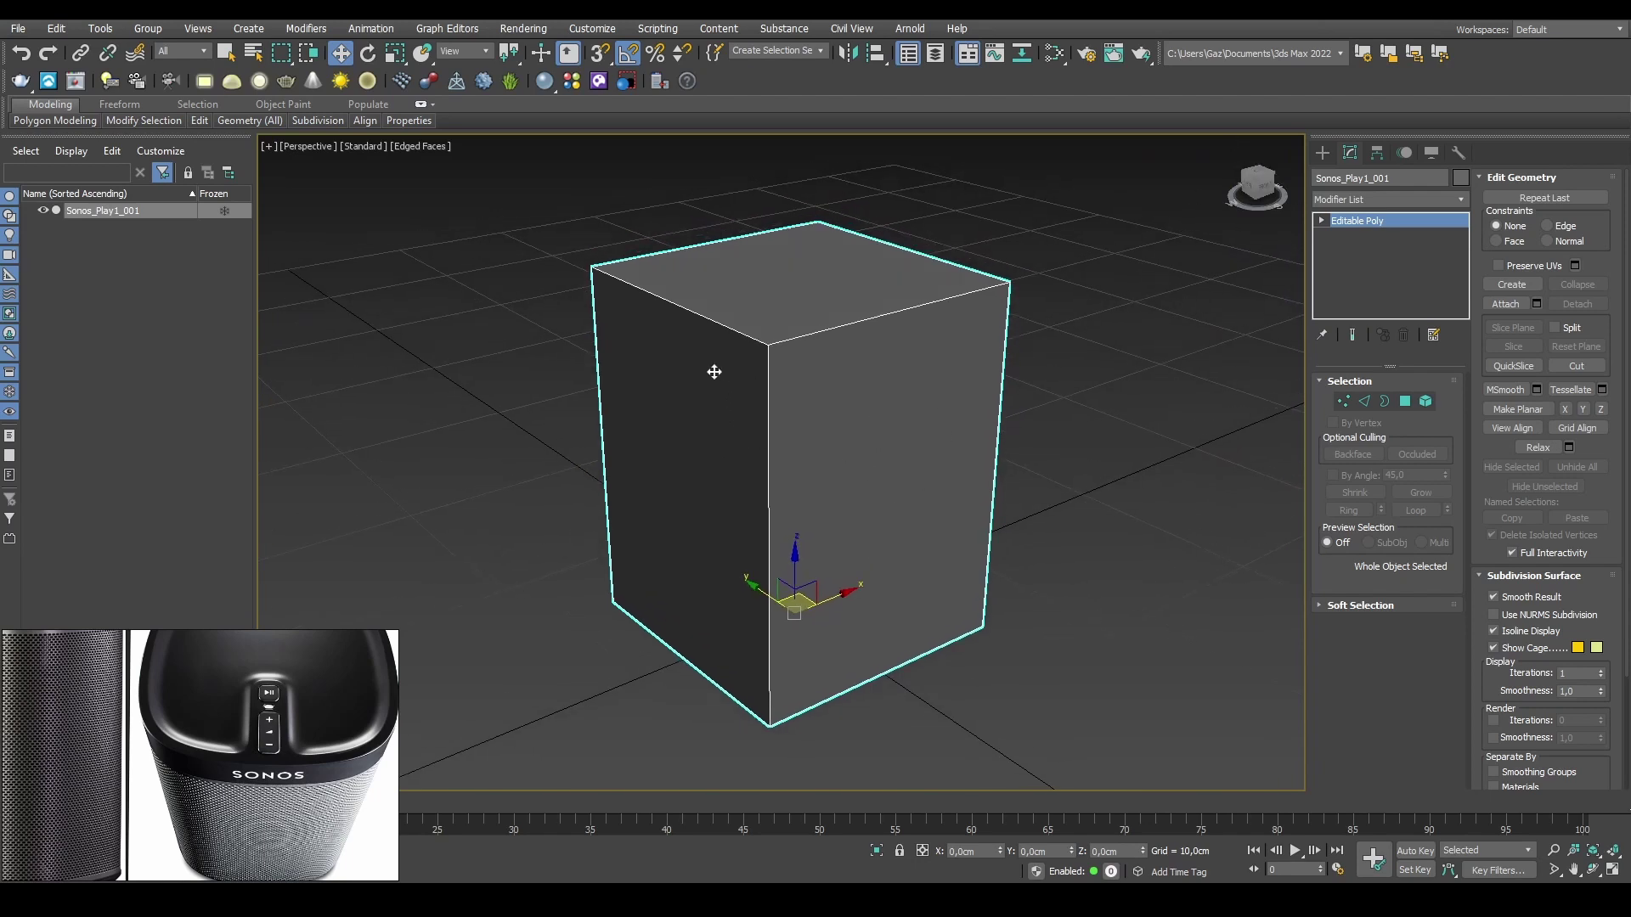
middle_click_drag(295, 685, 232, 770)
mouse_move(232, 680)
middle_mouse_down()
mouse_move(219, 734)
mouse_move(249, 788)
mouse_move(246, 737)
mouse_move(243, 788)
mouse_move(265, 729)
mouse_move(247, 728)
mouse_move(243, 680)
mouse_move(243, 707)
middle_mouse_up()
scroll(246, 778, "down", 1)
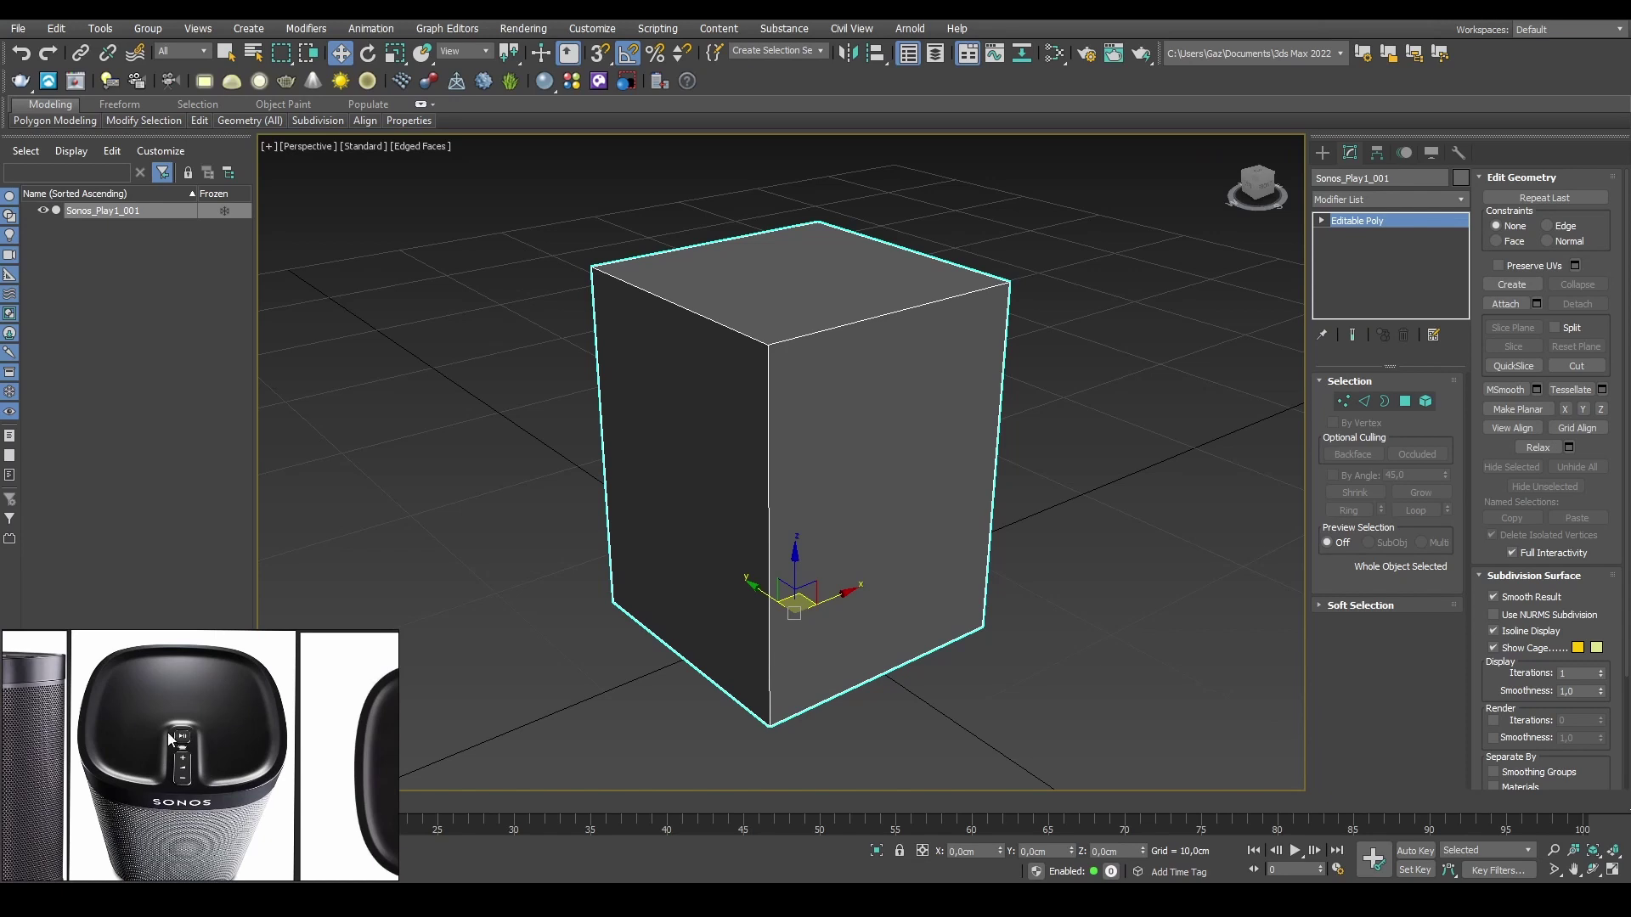
middle_click_drag(1074, 567, 983, 506, "alt")
key("2")
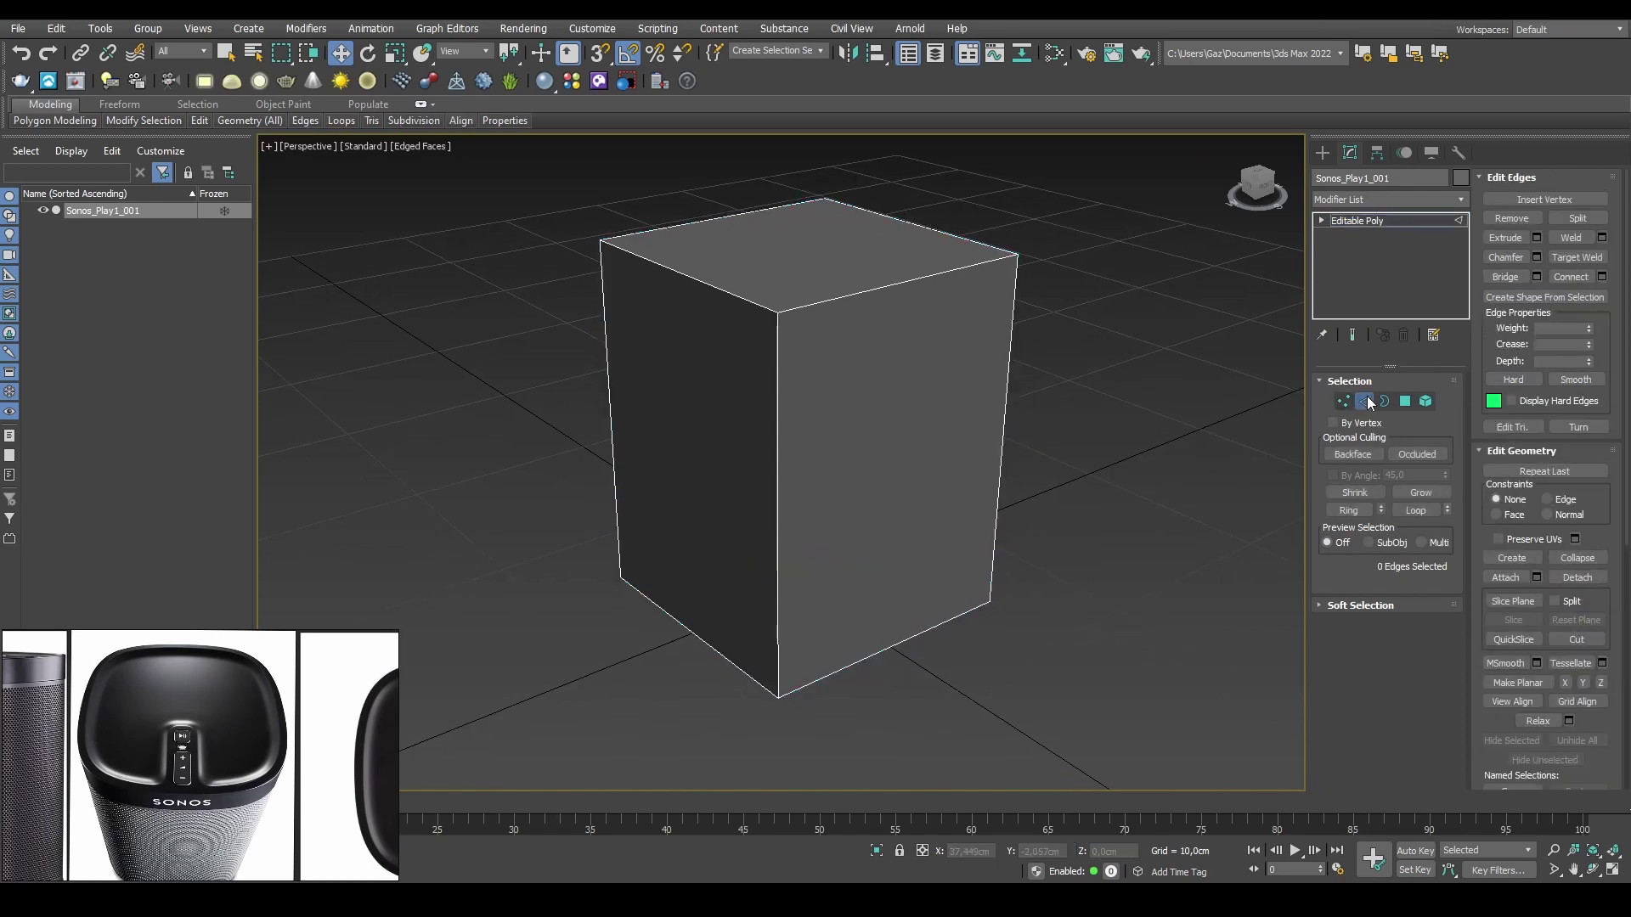
middle_click_drag(874, 520, 884, 507, "alt")
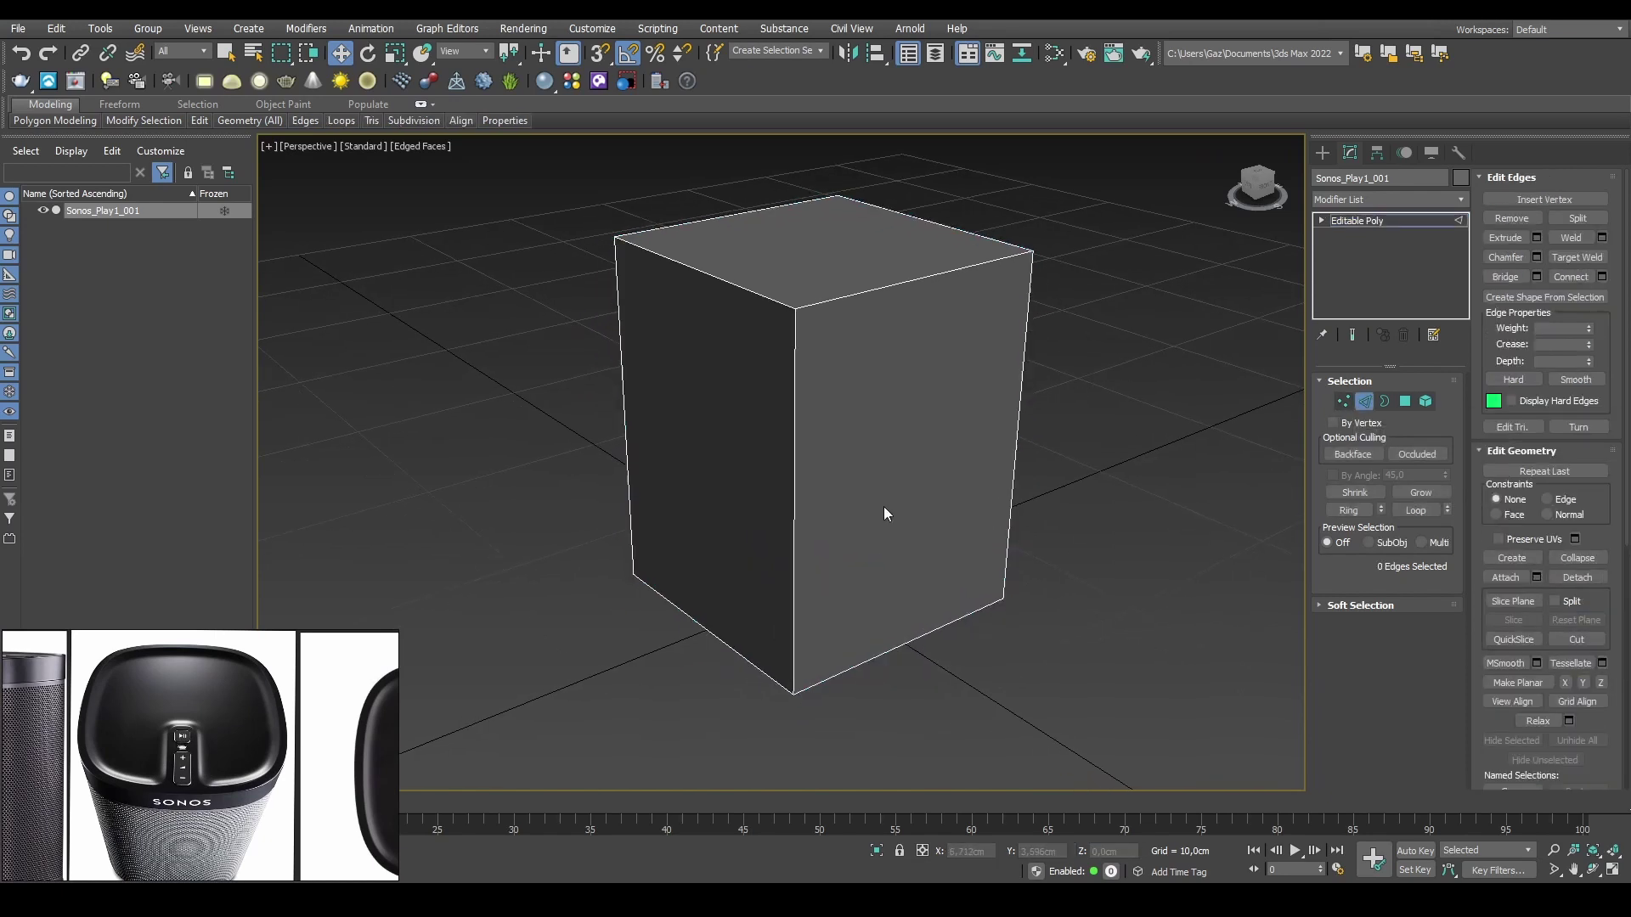
left_click(796, 360)
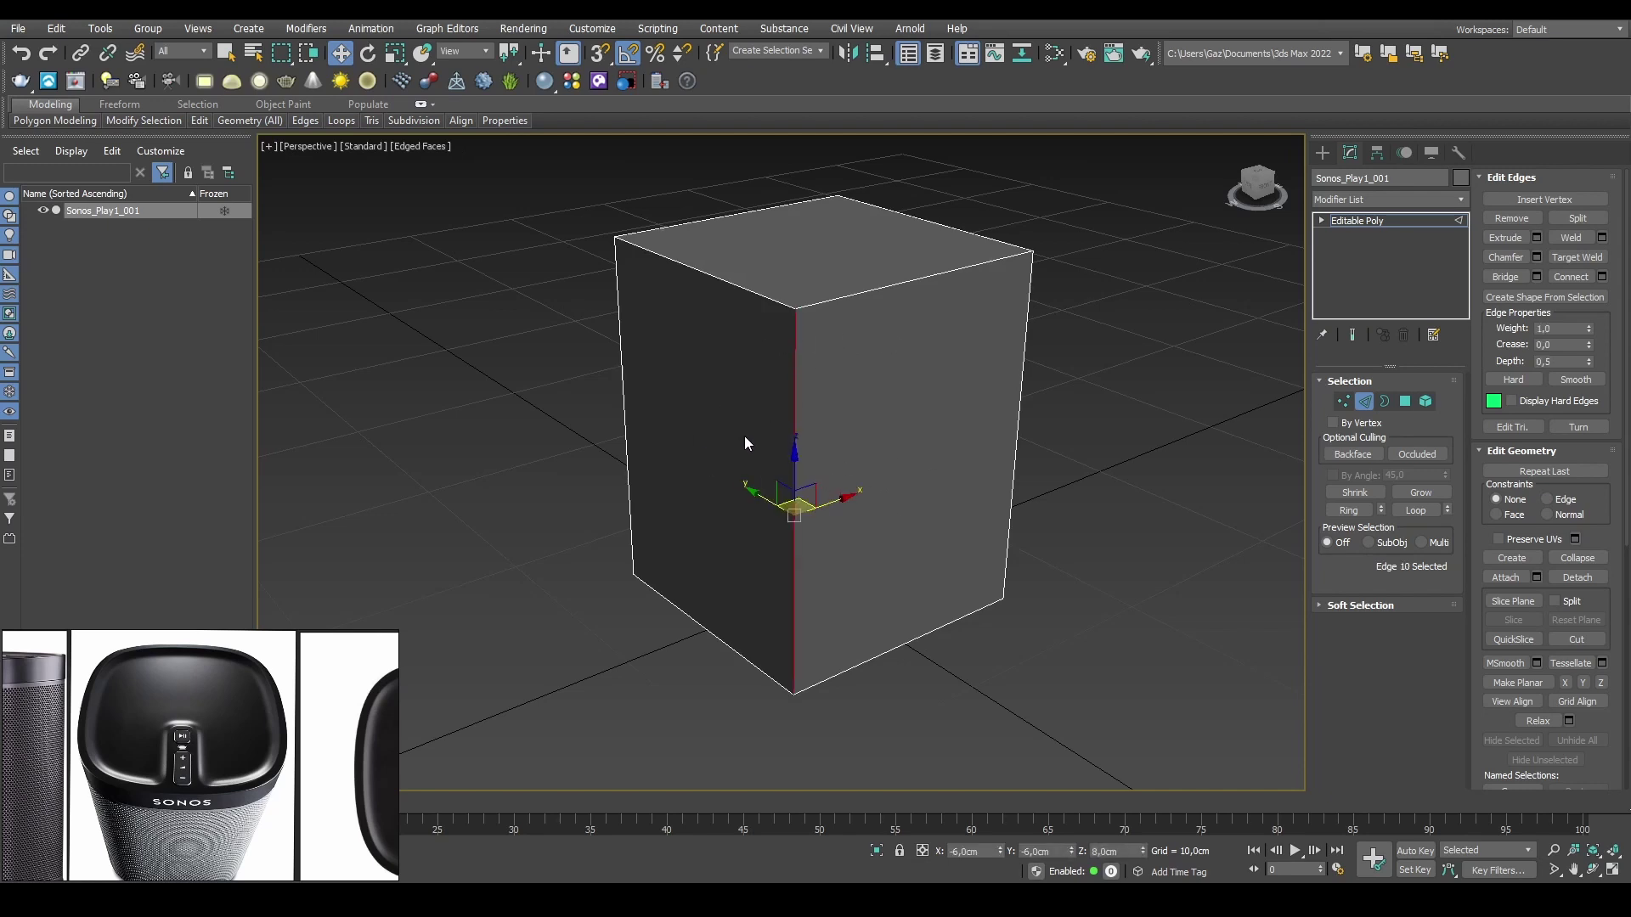
key("alt+r")
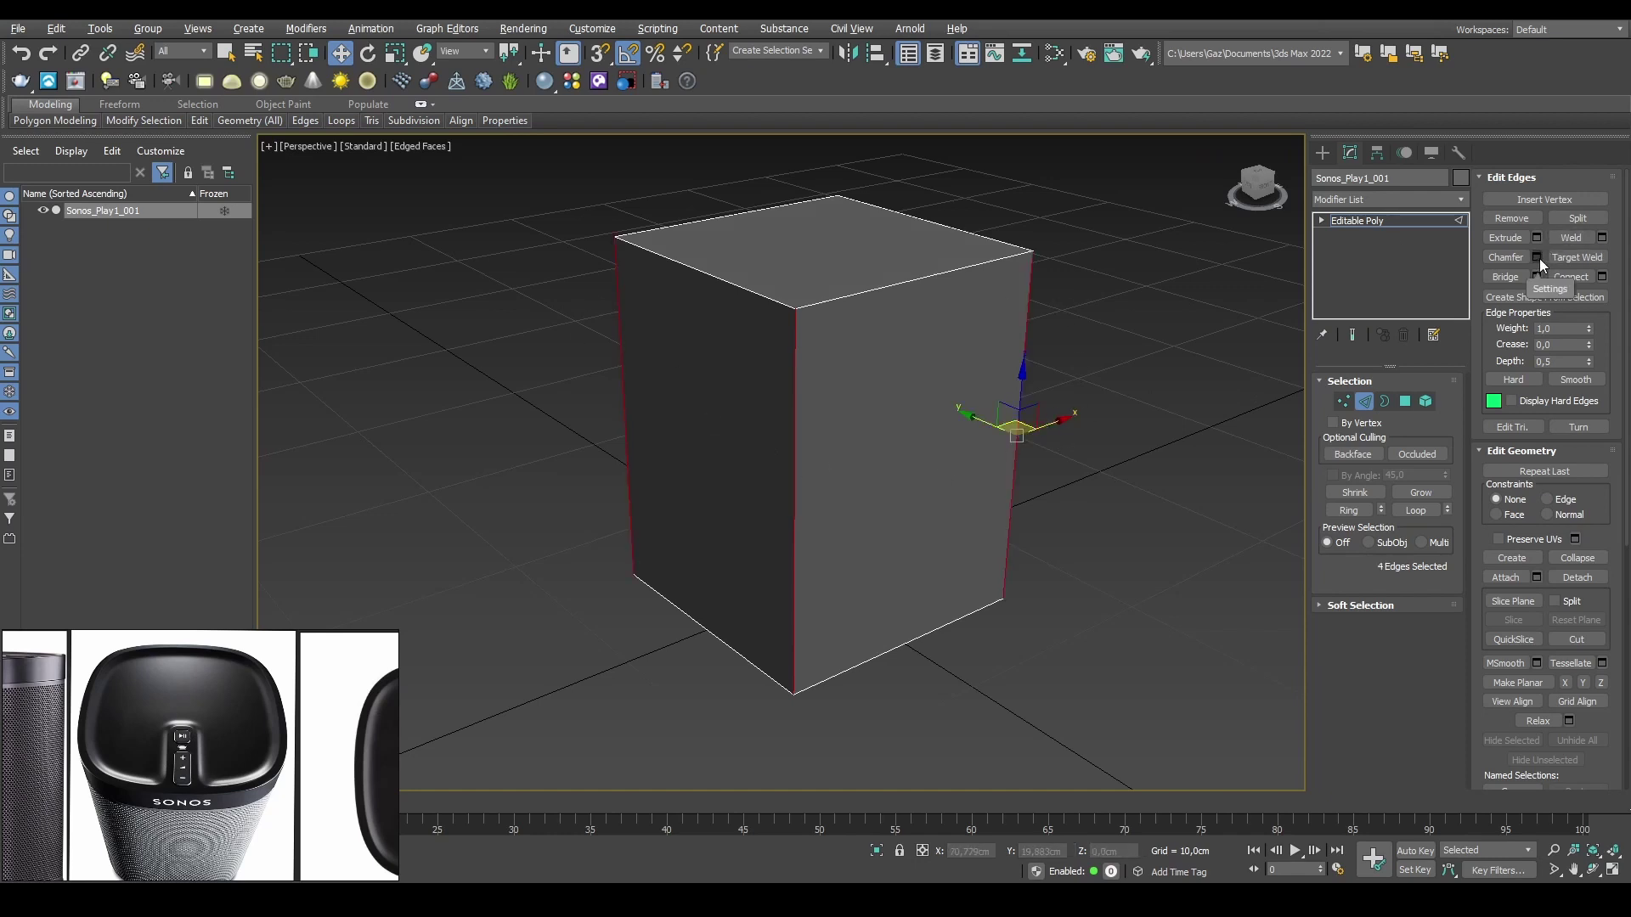
Step: Chamfer the four vertical edges with the Uniform type, adjusting the amount to match the rounded corners of the reference speaker
key("ctrl+shift+c")
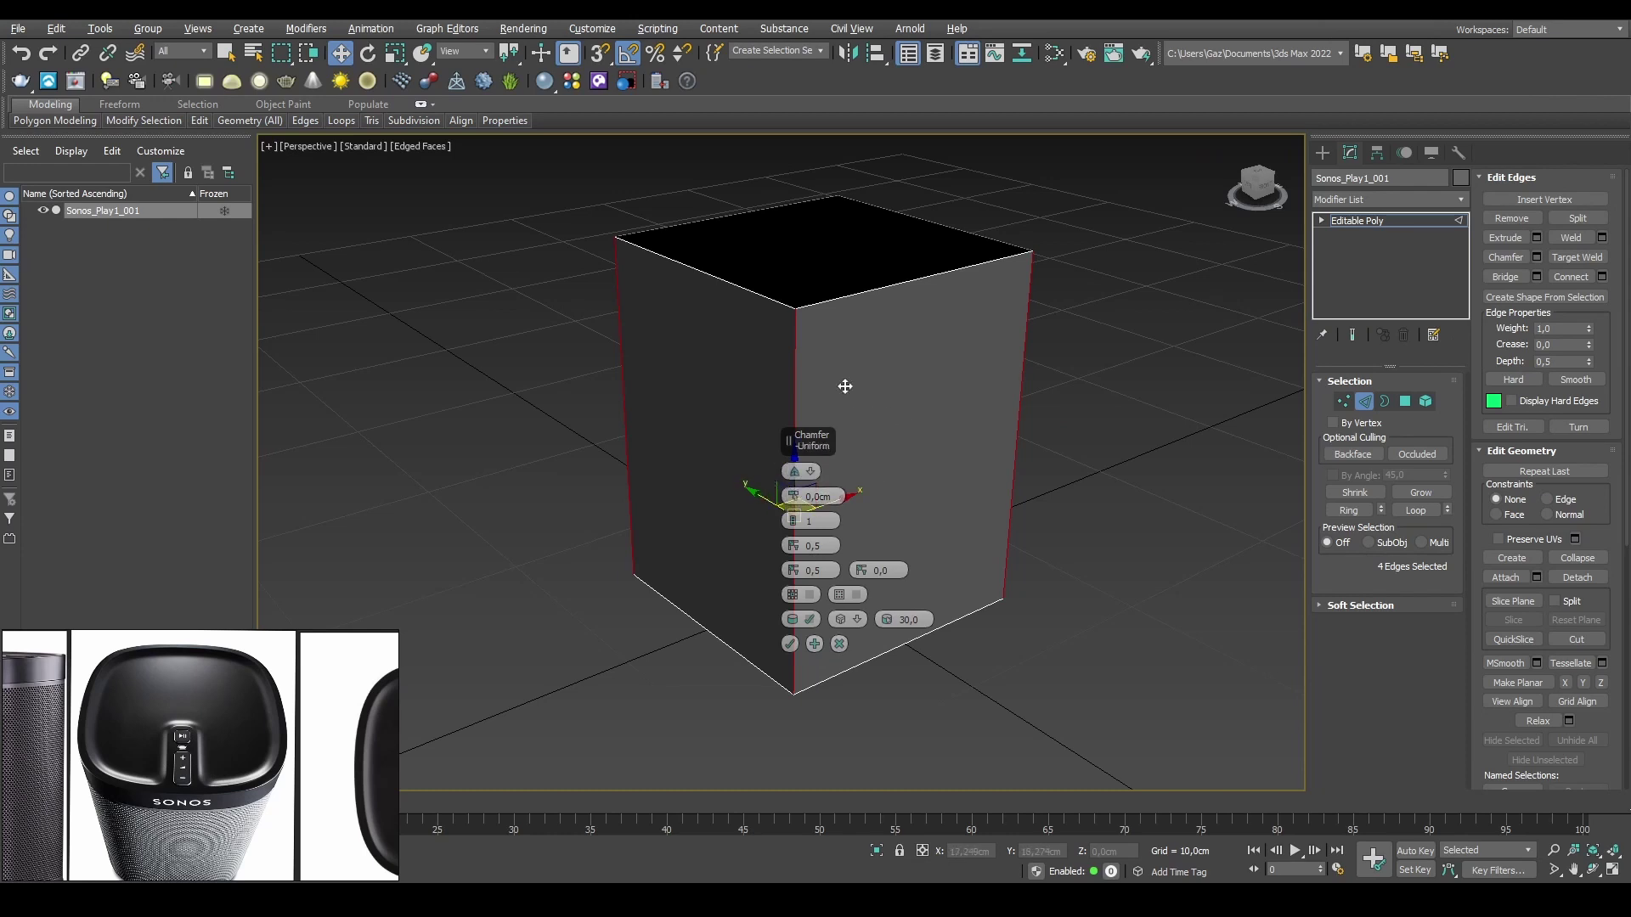
middle_click_drag(911, 394, 899, 423)
scroll(758, 459, "up", 3)
scroll(890, 425, "down", 2)
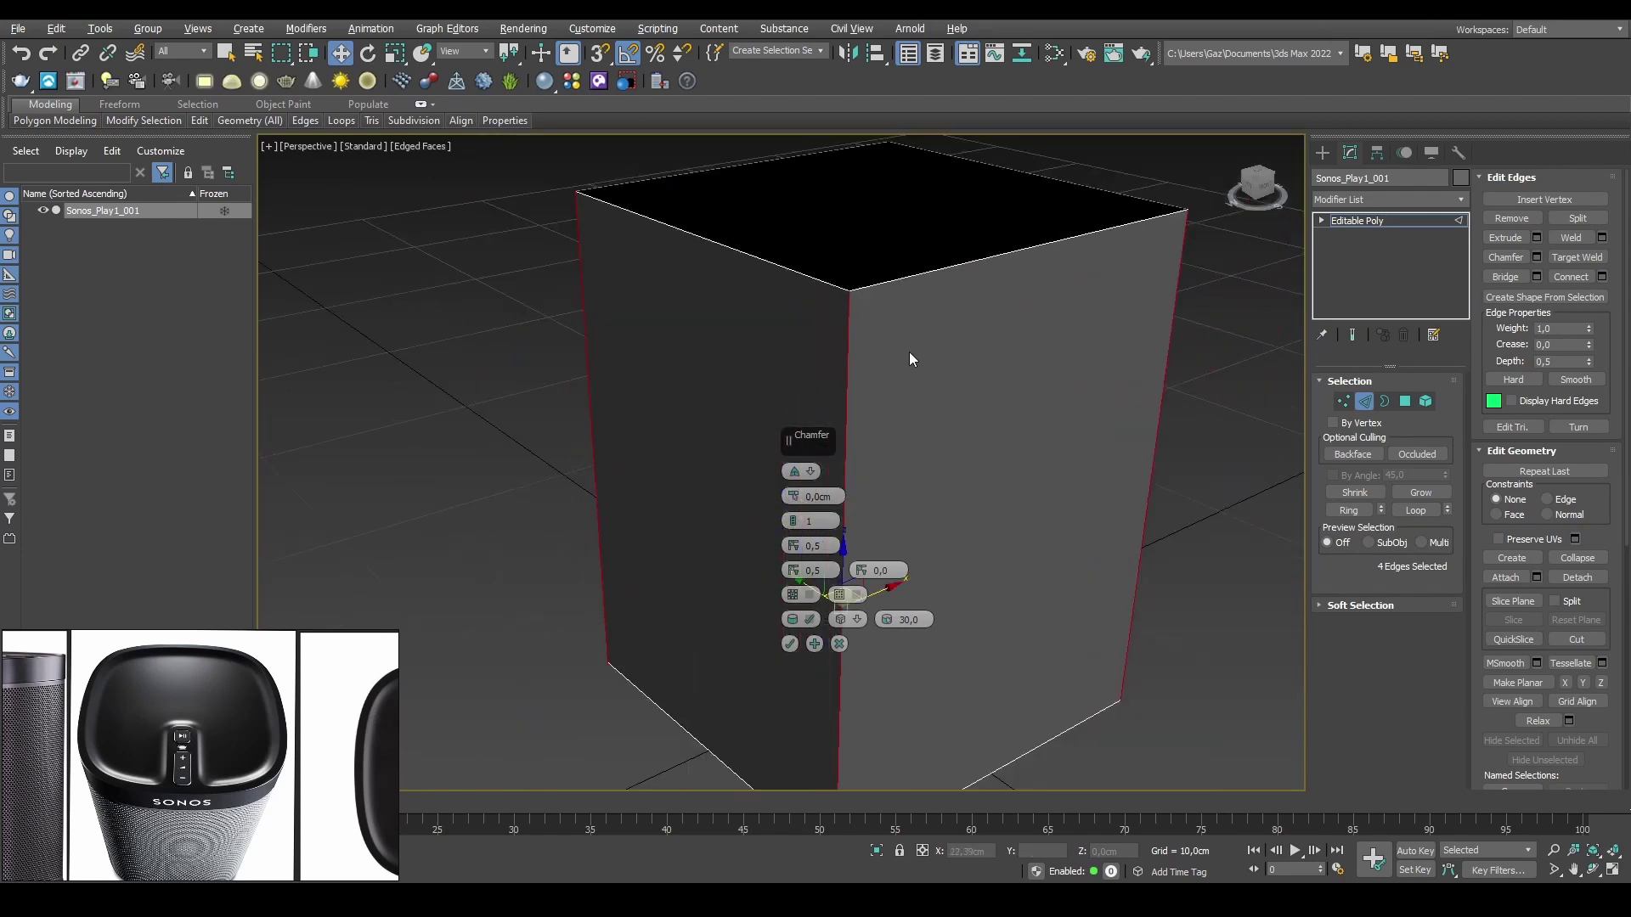
middle_click_drag(914, 350, 816, 393)
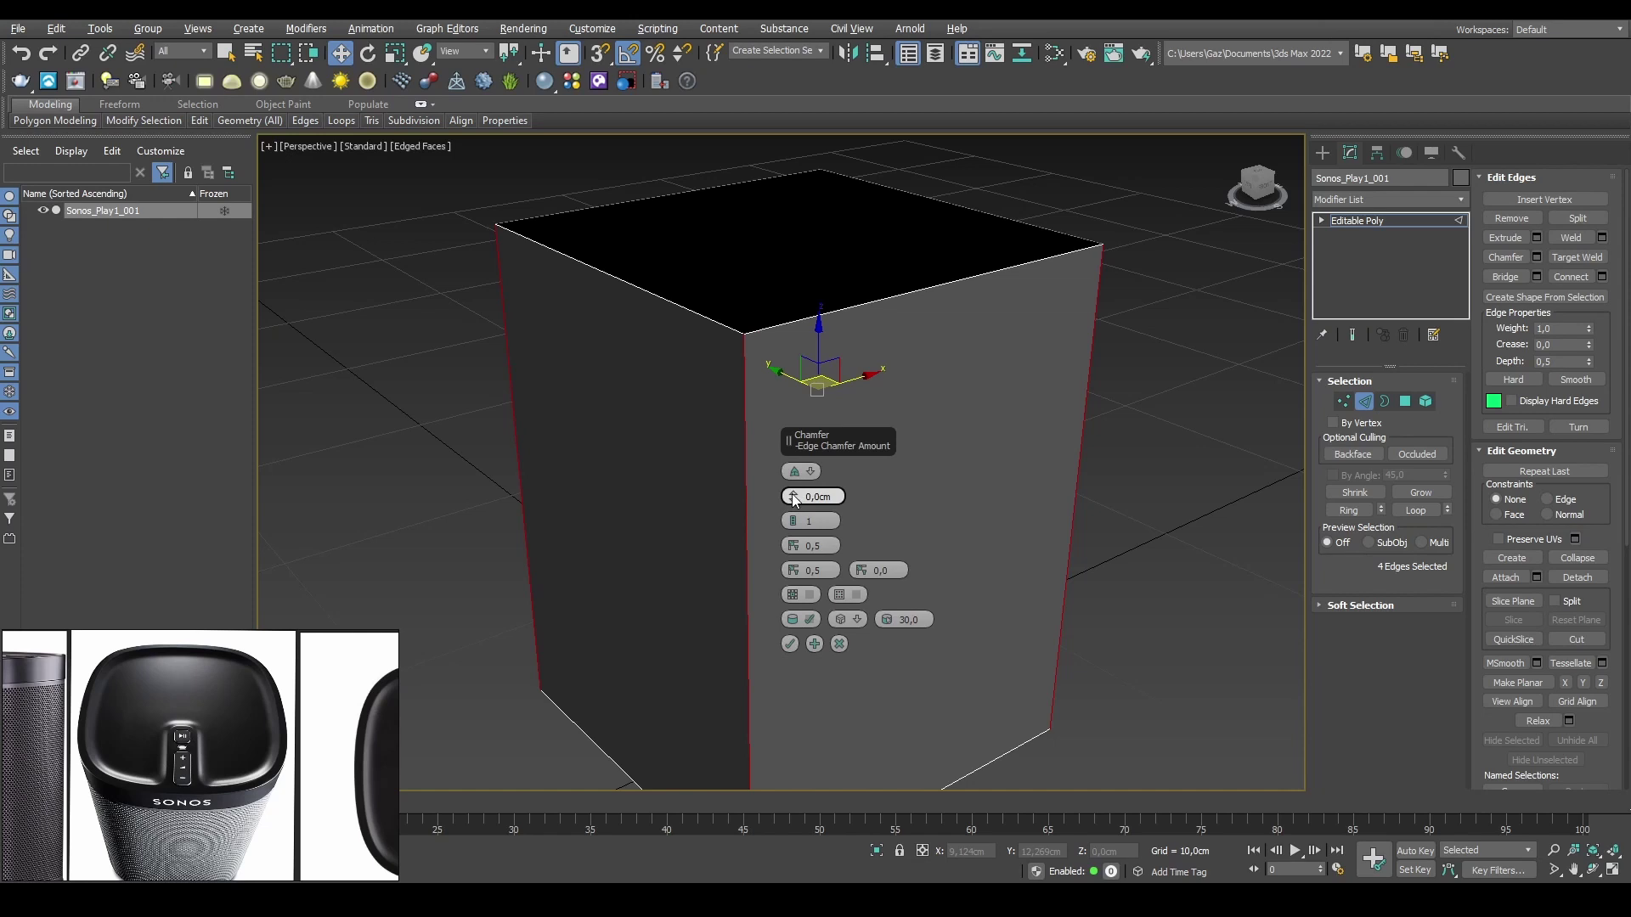
left_click_drag(796, 499, 789, 474)
middle_click_drag(955, 379, 914, 411, "alt")
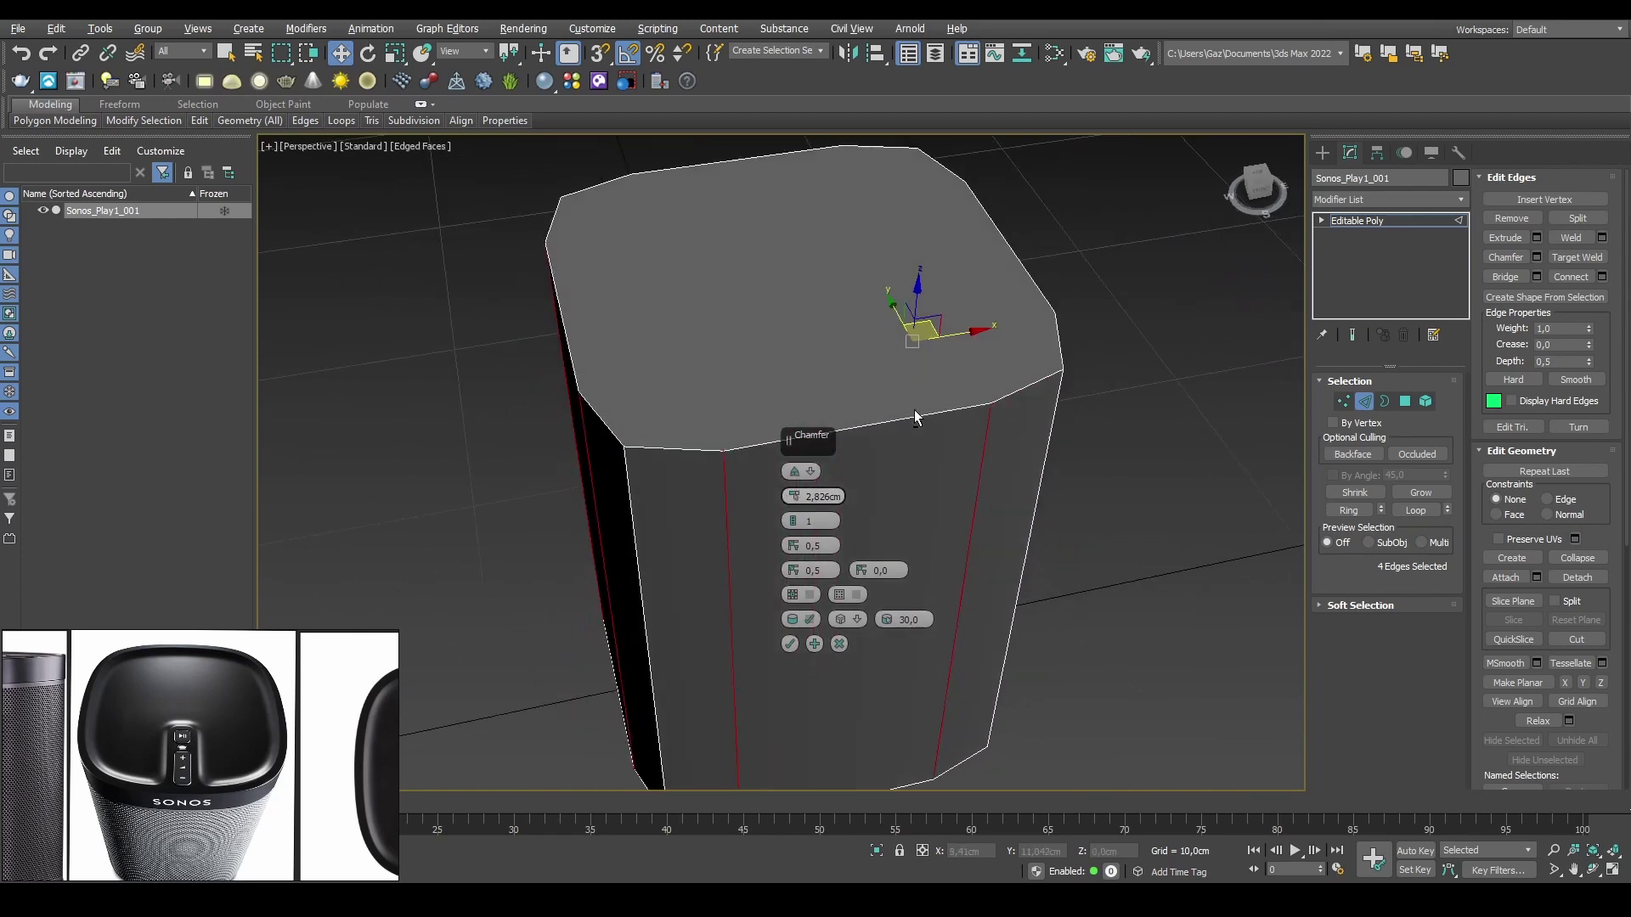
left_click_drag(796, 500, 793, 496)
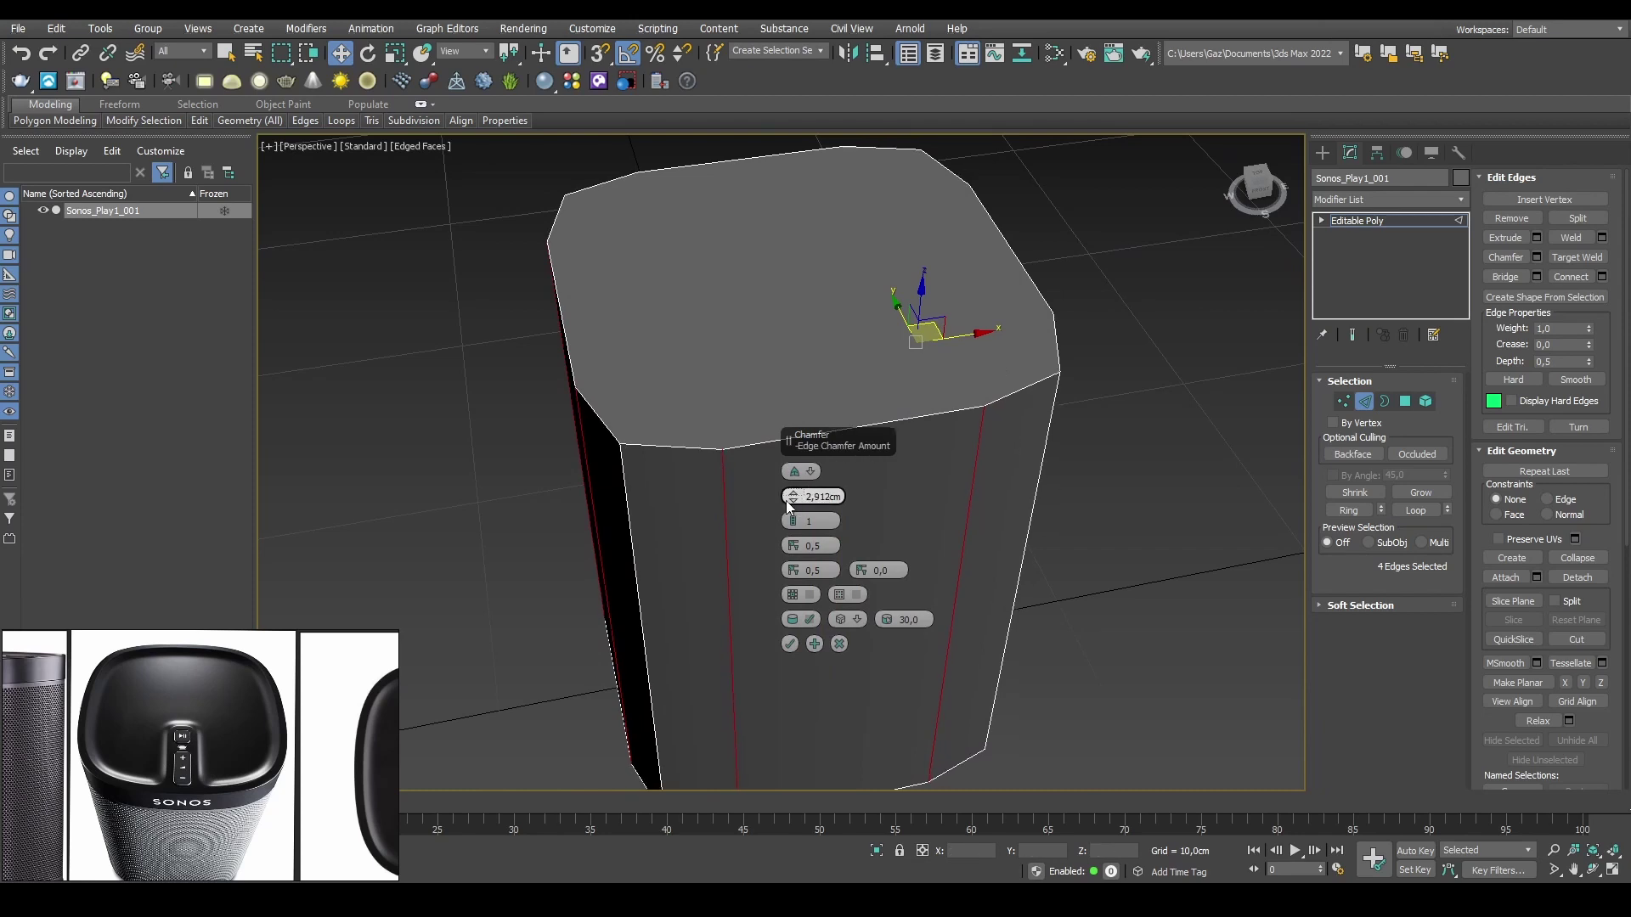
left_click_drag(792, 498, 789, 502)
middle_click_drag(895, 474, 831, 385, "alt")
left_click(788, 644)
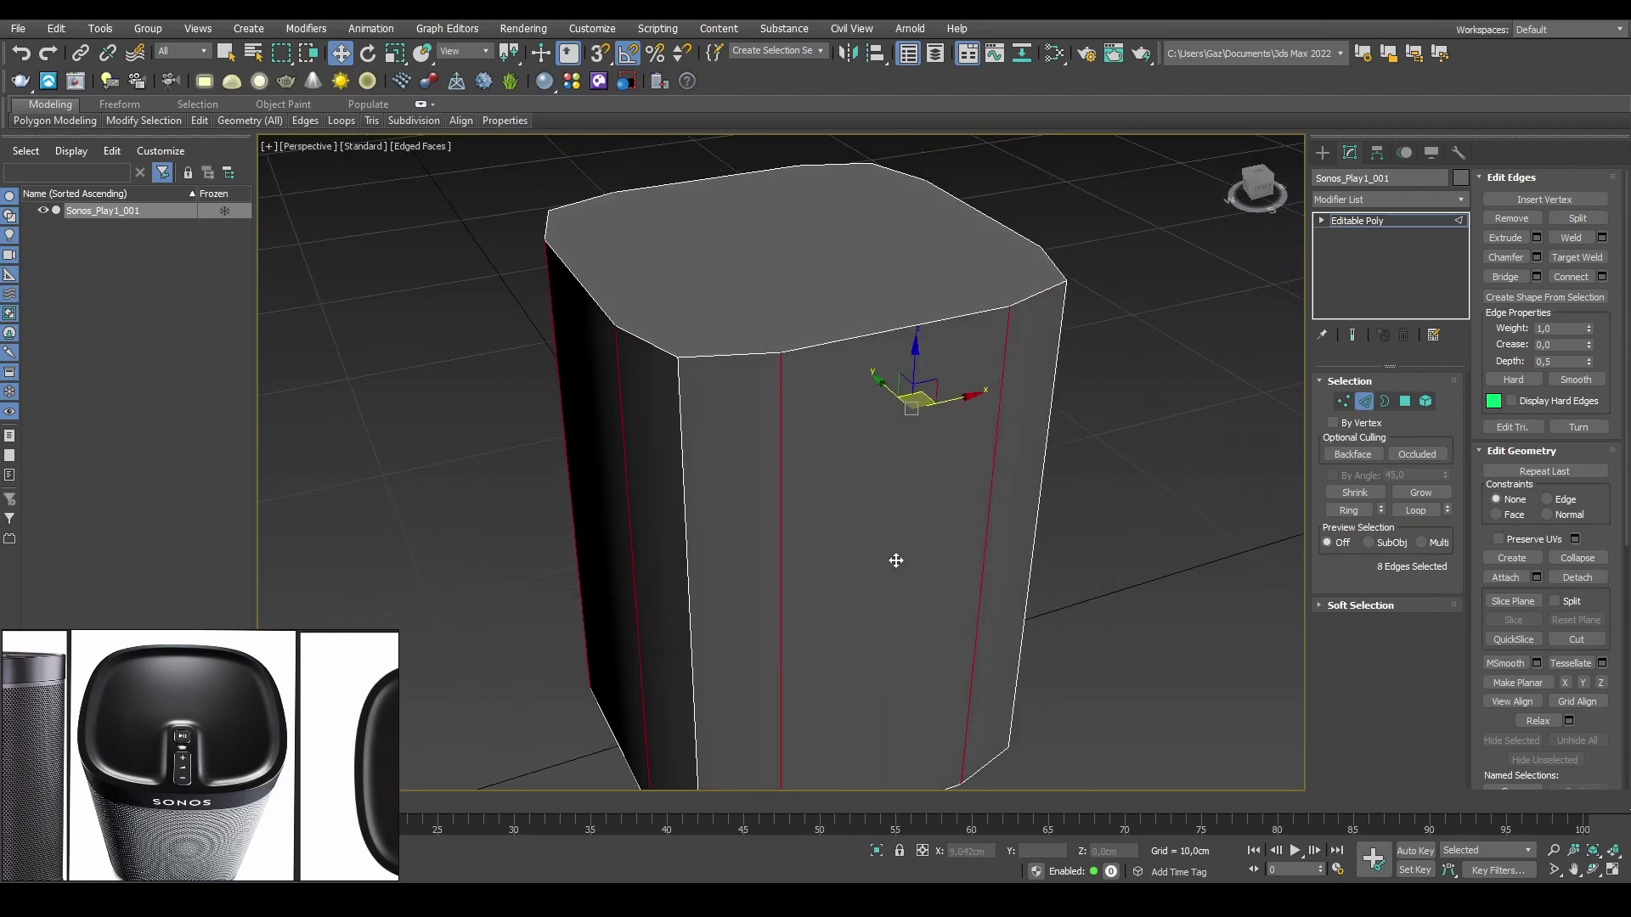
Step: Add a TurboSmooth modifier to the chamfered box and inspect the smoothed shape
middle_click_drag(1055, 508, 662, 381, "alt")
scroll(786, 467, "down", 4)
scroll(769, 440, "up", 3)
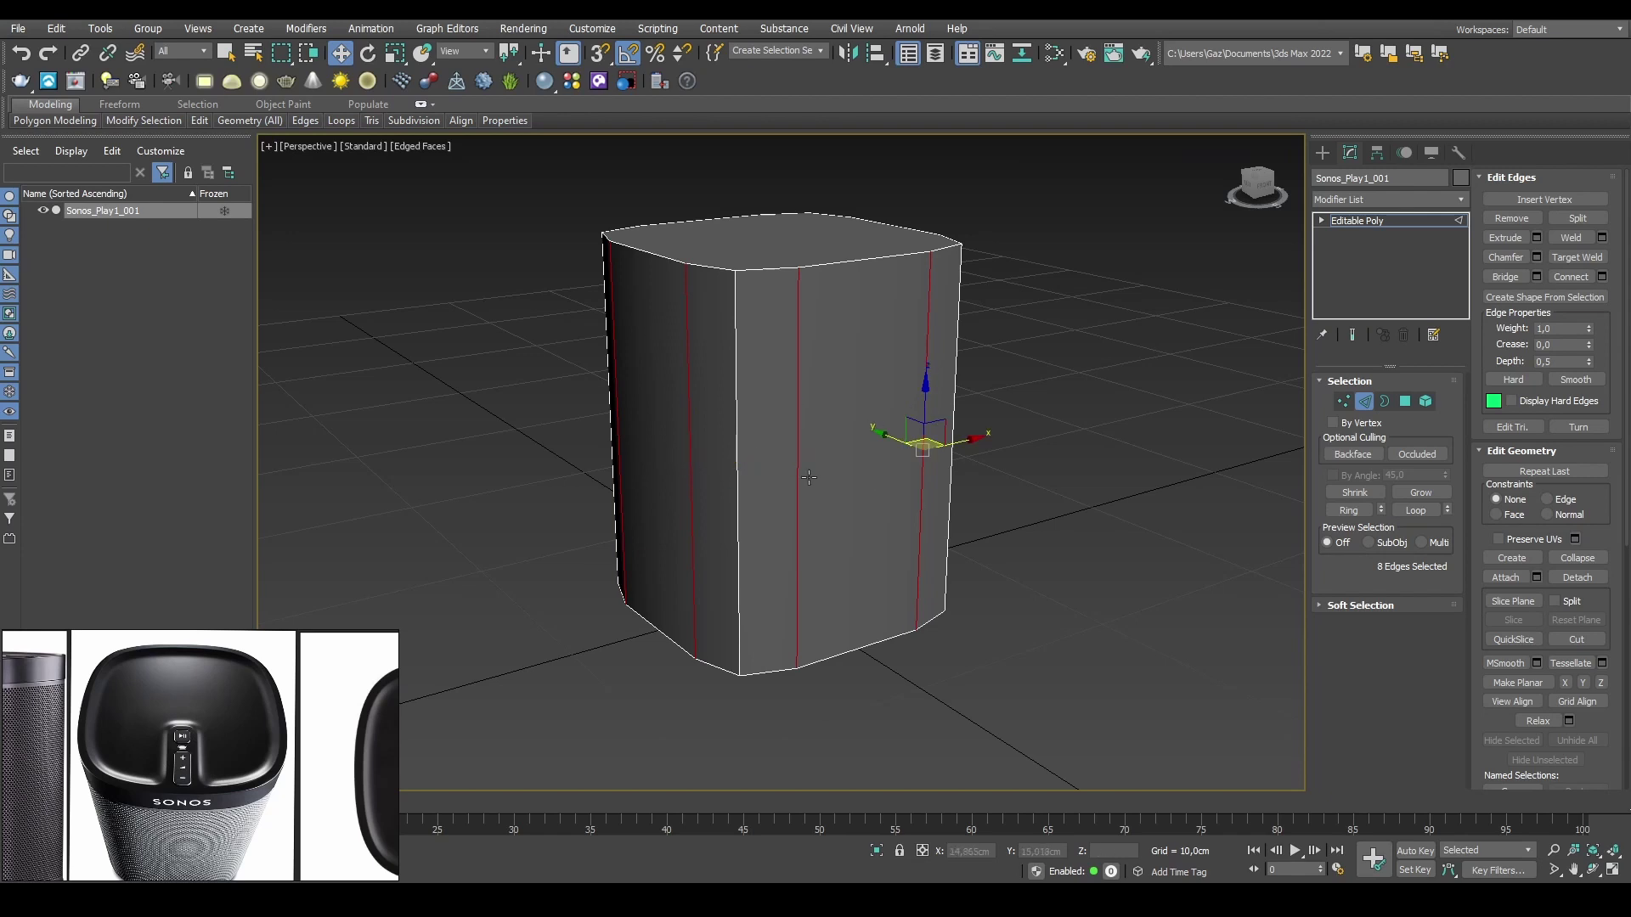
left_click(1372, 197)
key("t")
key("t")
key("t")
left_click(1205, 262)
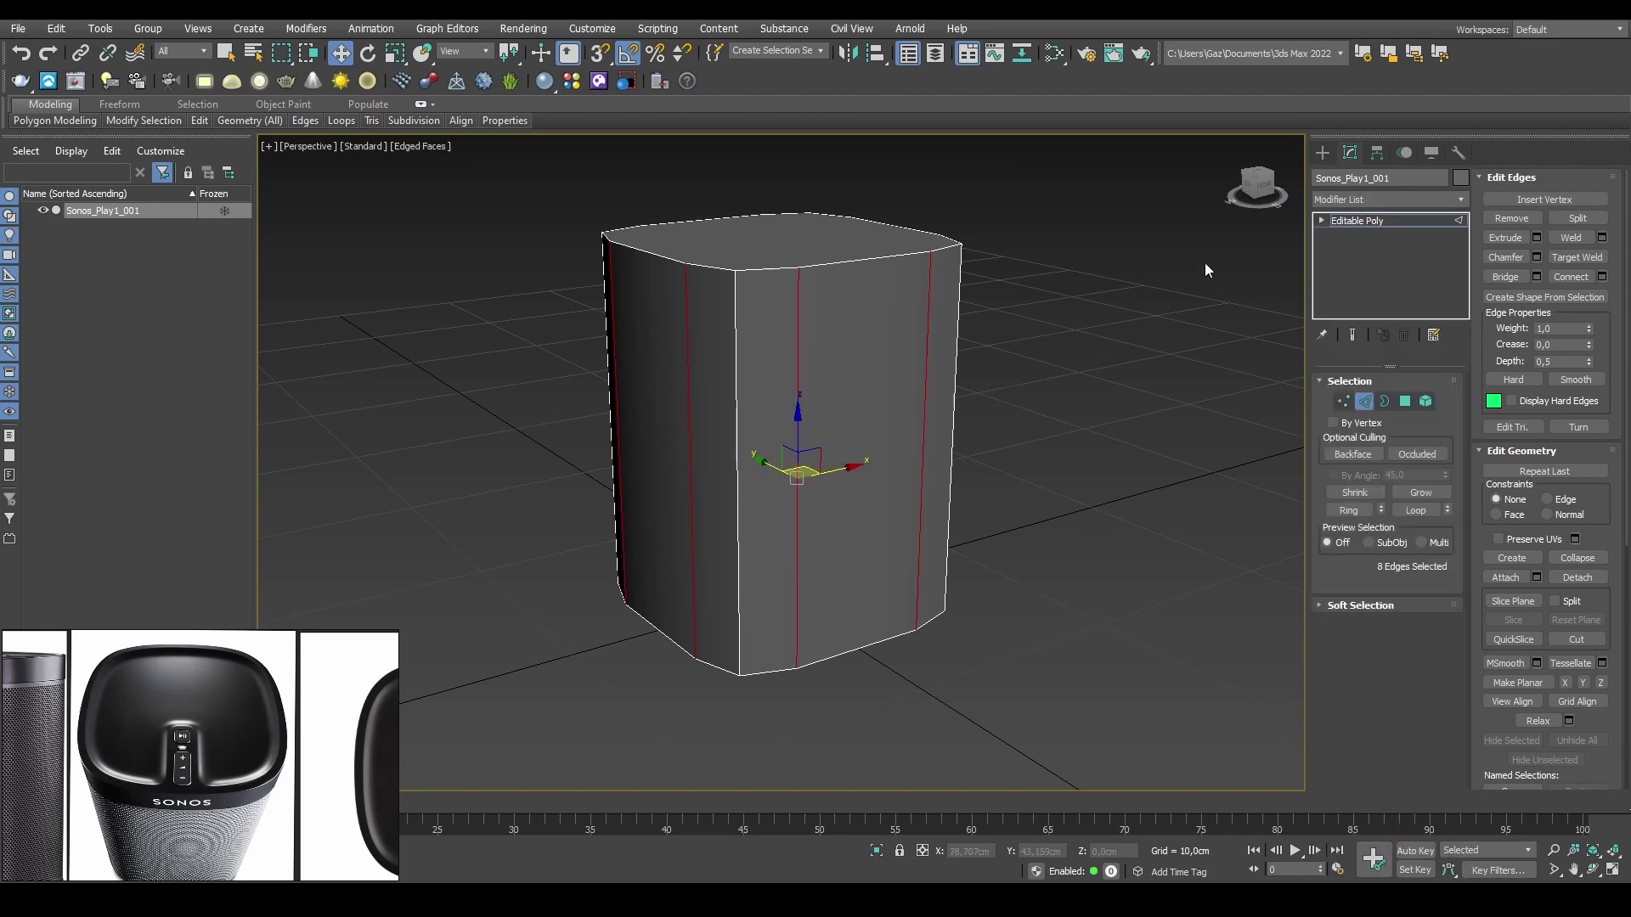
left_click(1368, 198)
key("t")
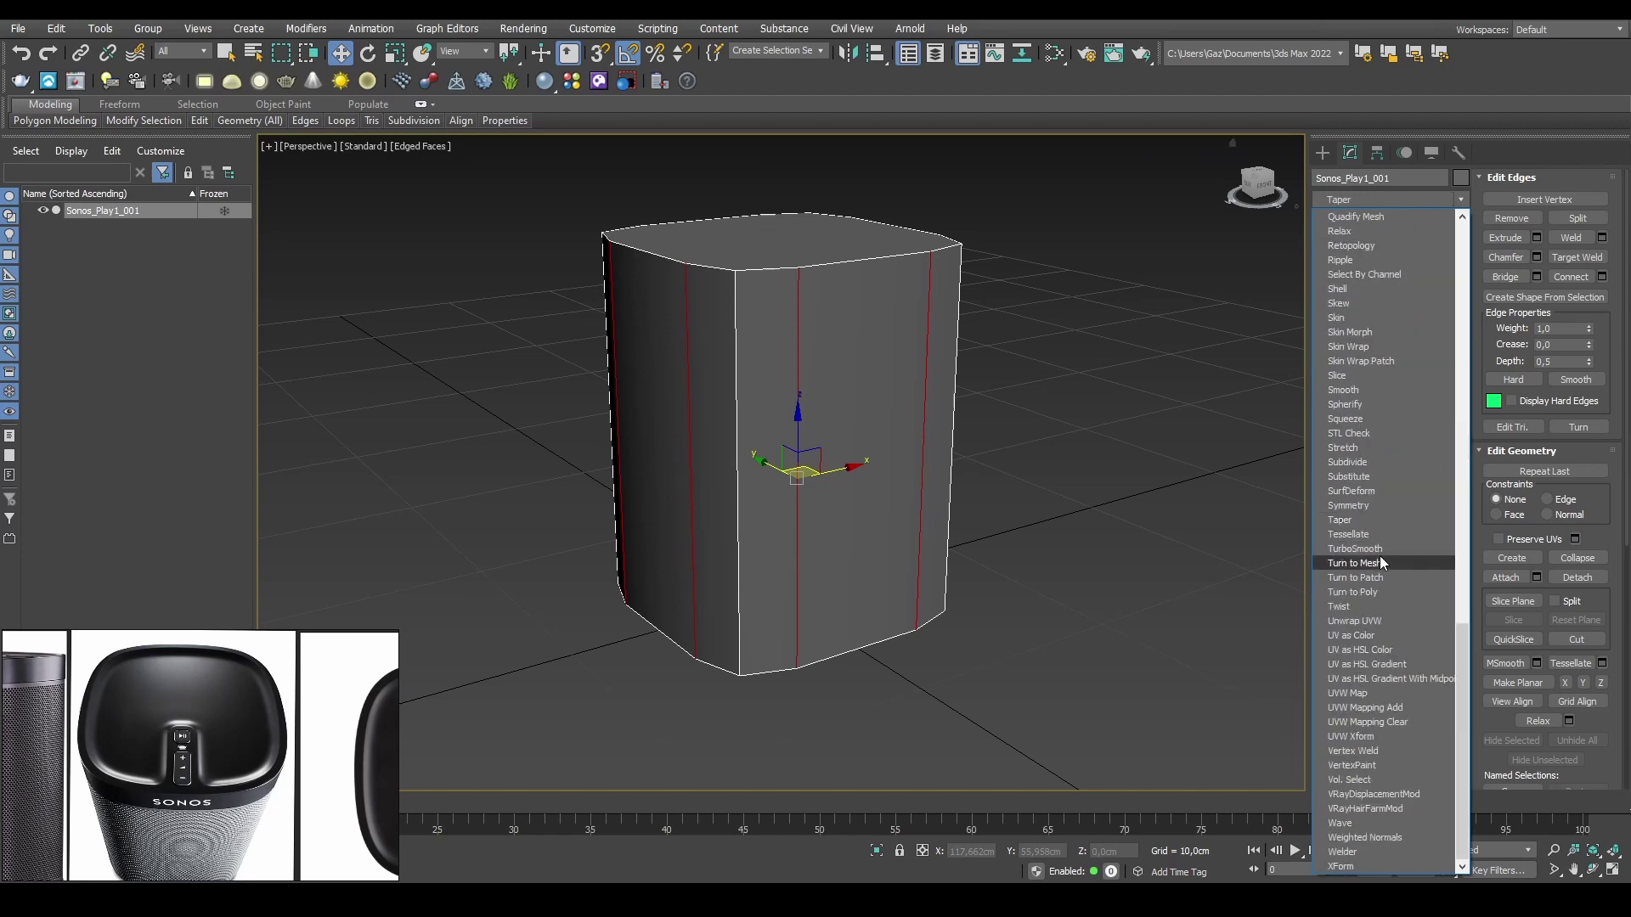
left_click(1376, 550)
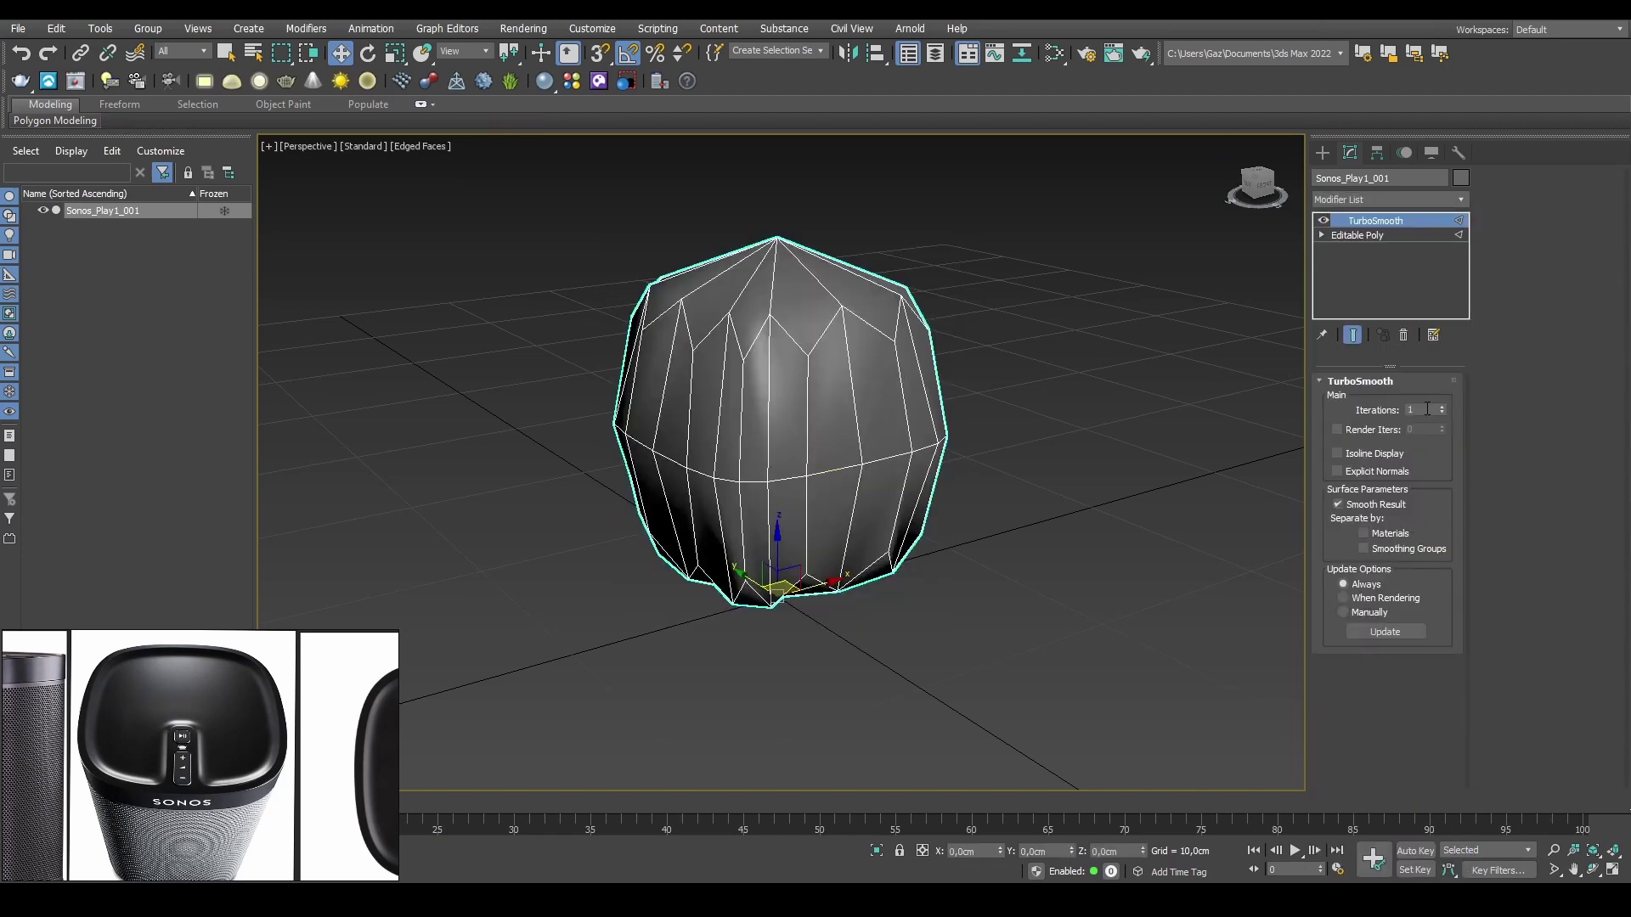
middle_click_drag(1062, 411, 887, 434, "alt")
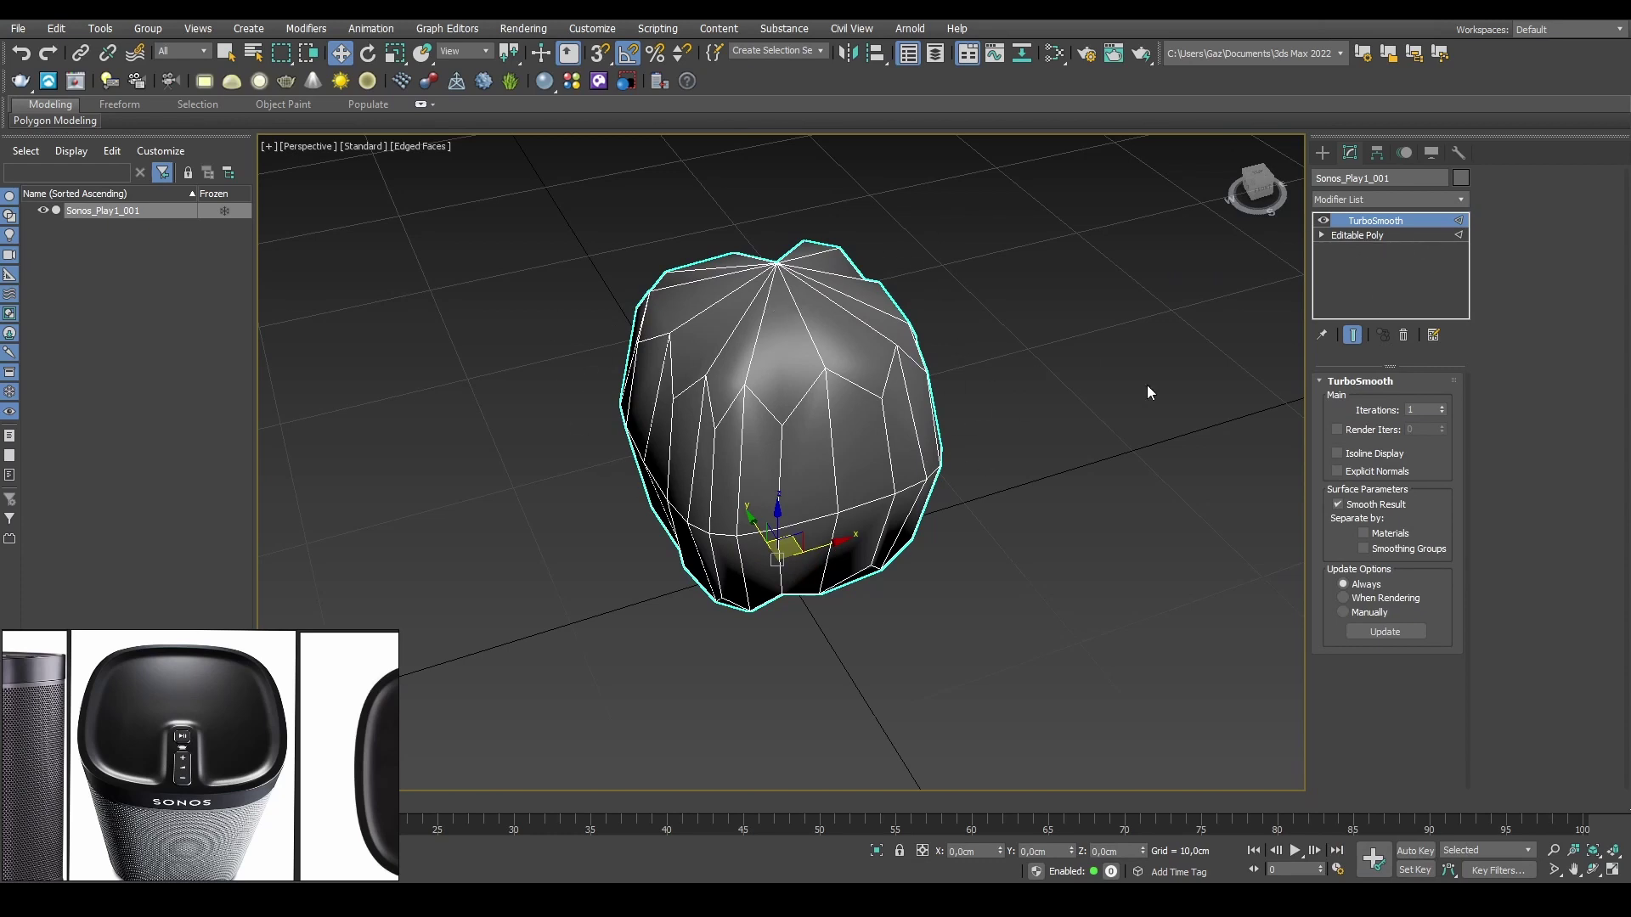
Step: Switch off the TurboSmooth effect and select the top and bottom polygons at the Editable Poly level
left_click(1323, 221)
left_click(1363, 237)
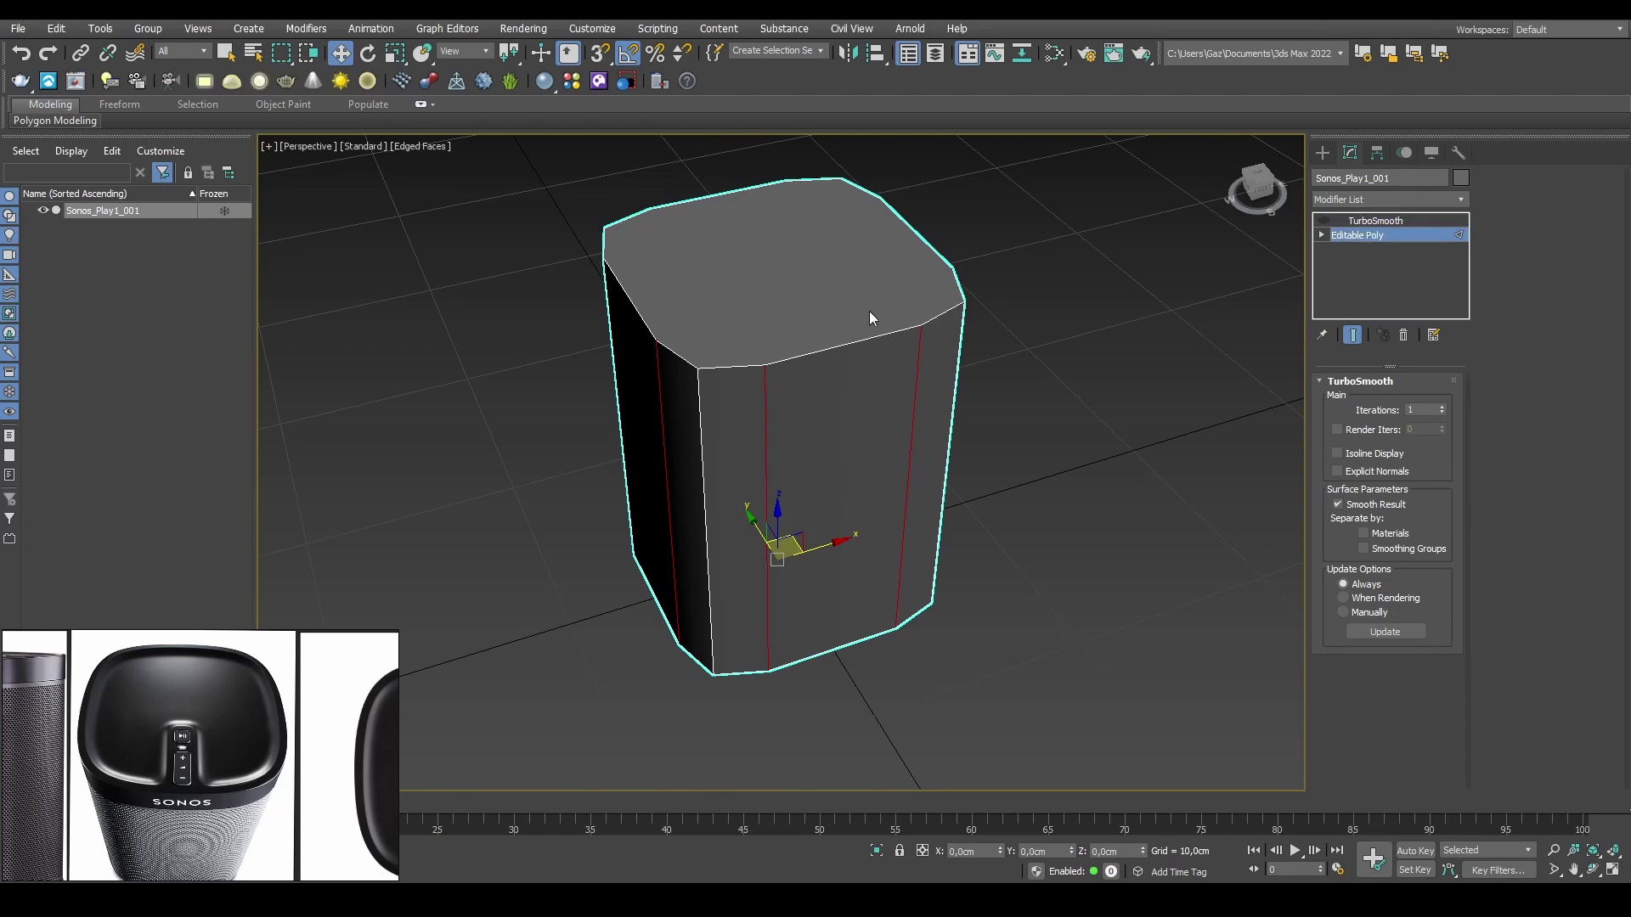
key("F4")
left_click(802, 266)
key("F4")
key("3")
key("4")
left_click(792, 264)
middle_click_drag(792, 264, 819, 544, "alt")
left_click(819, 544, "ctrl")
middle_click_drag(1116, 486, 730, 245, "alt")
middle_click_drag(655, 393, 663, 319)
middle_click_drag(637, 241, 642, 280)
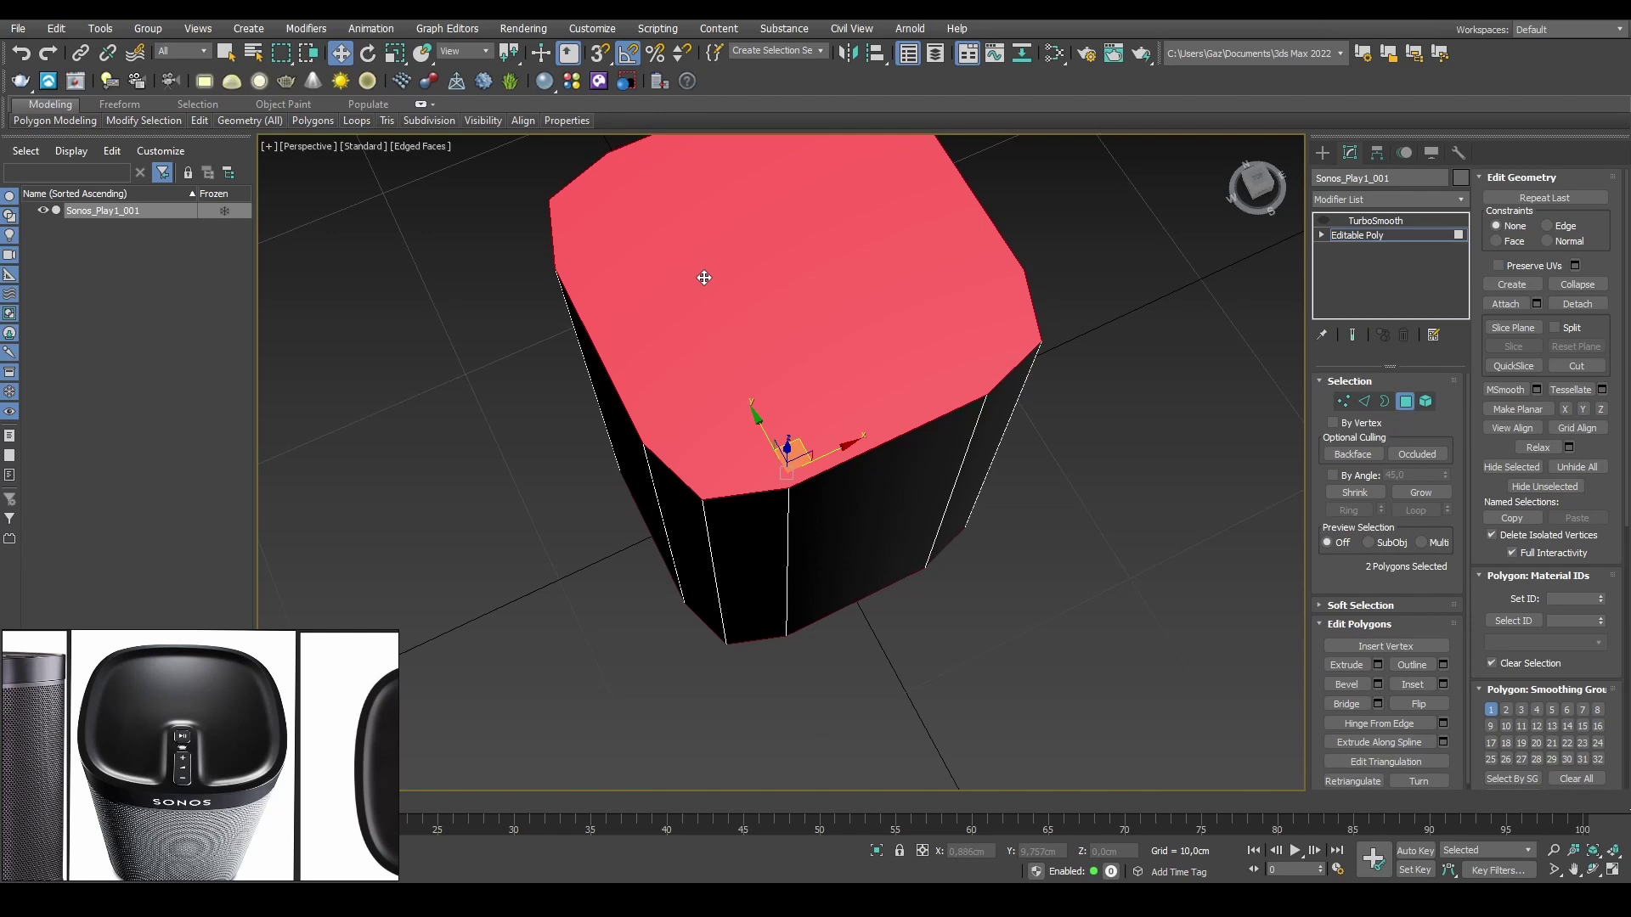
Step: Clear the polygon selection and select the middle vertical edge of the front chamfered corner
left_click(1084, 335)
middle_click_drag(957, 385, 703, 396, "alt")
key("2")
left_click(729, 436)
middle_click_drag(776, 439, 773, 405, "alt")
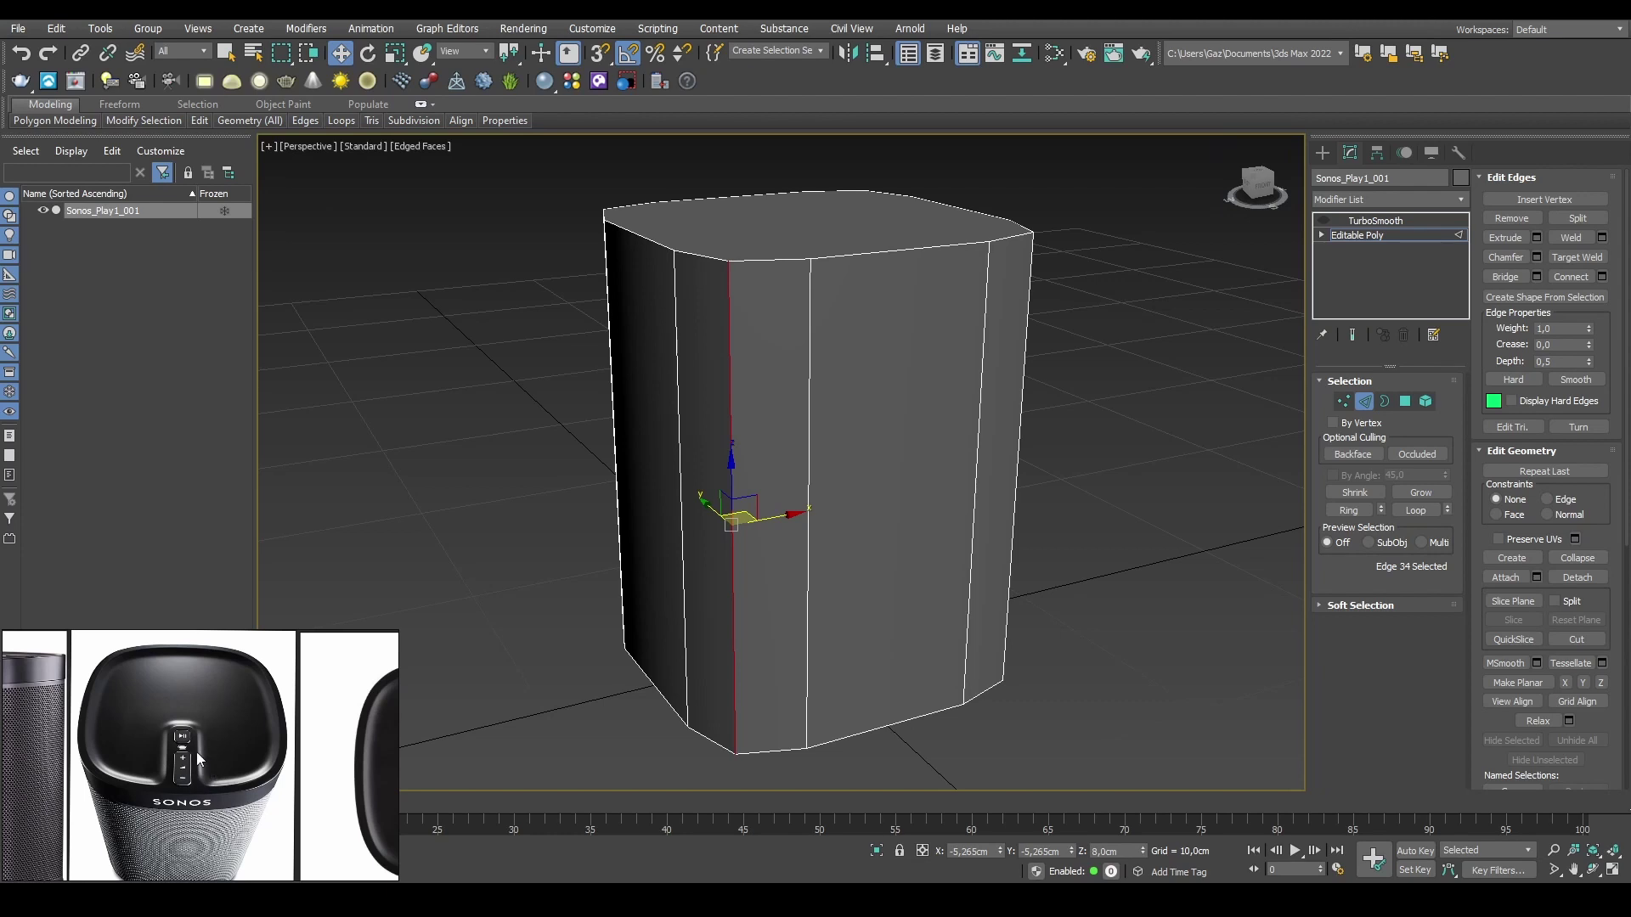
Step: Check the reference images, then connect the ring of vertical side edges with one horizontal loop around the body
middle_click_drag(204, 782, 216, 830)
scroll(242, 780, "down", 2)
middle_click_drag(196, 714, 295, 750)
scroll(255, 743, "up", 2)
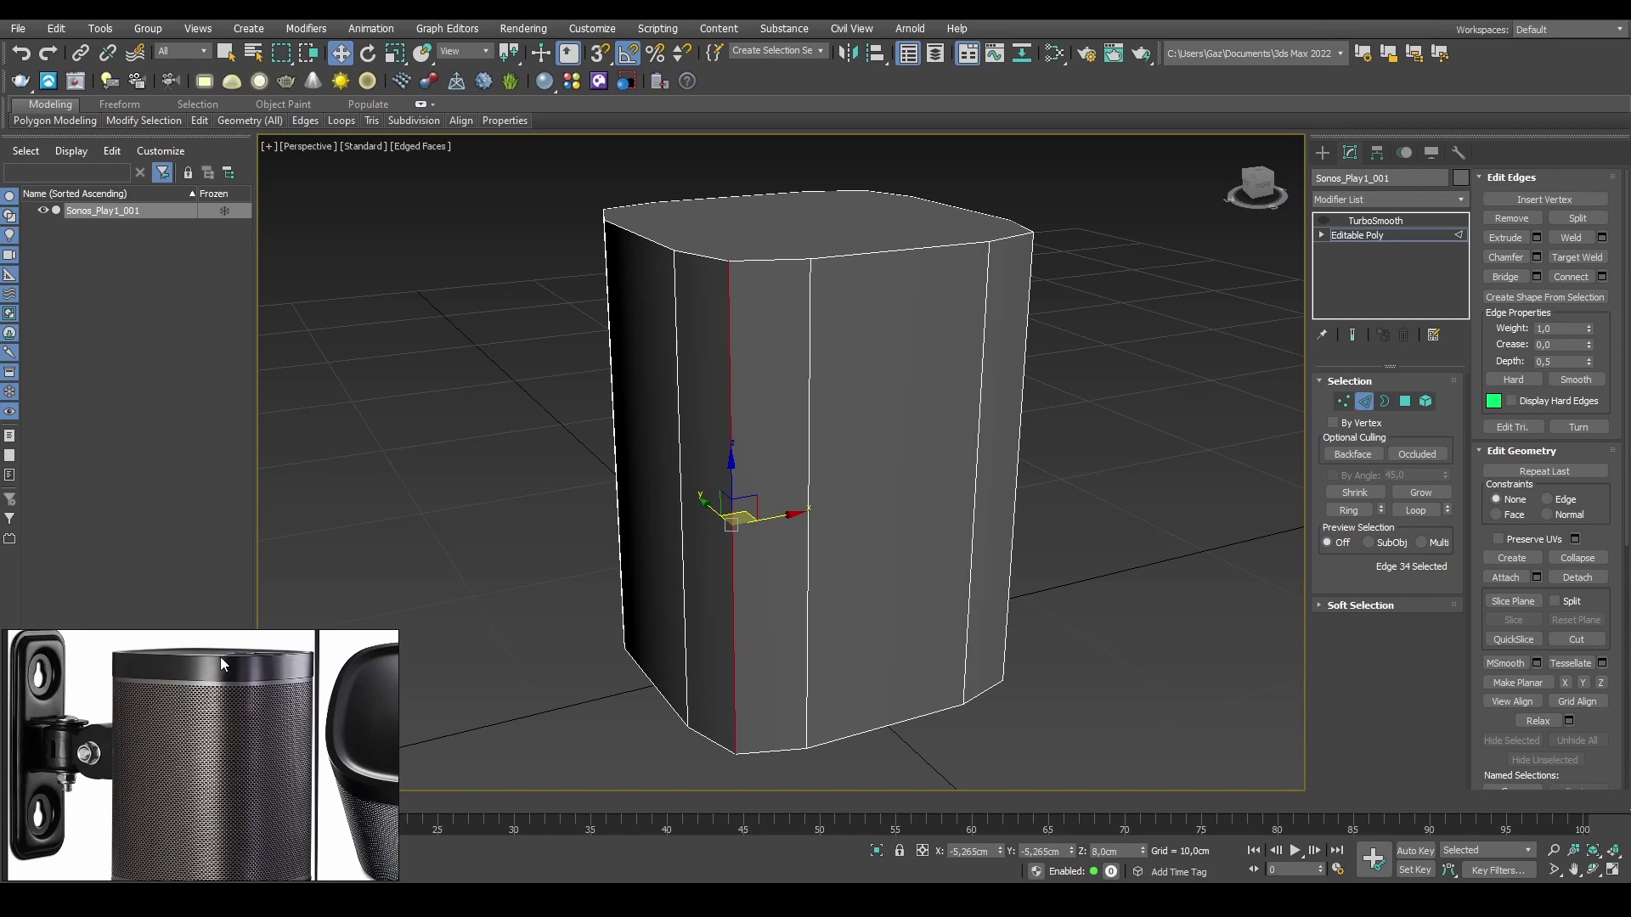
middle_click_drag(213, 799, 213, 750)
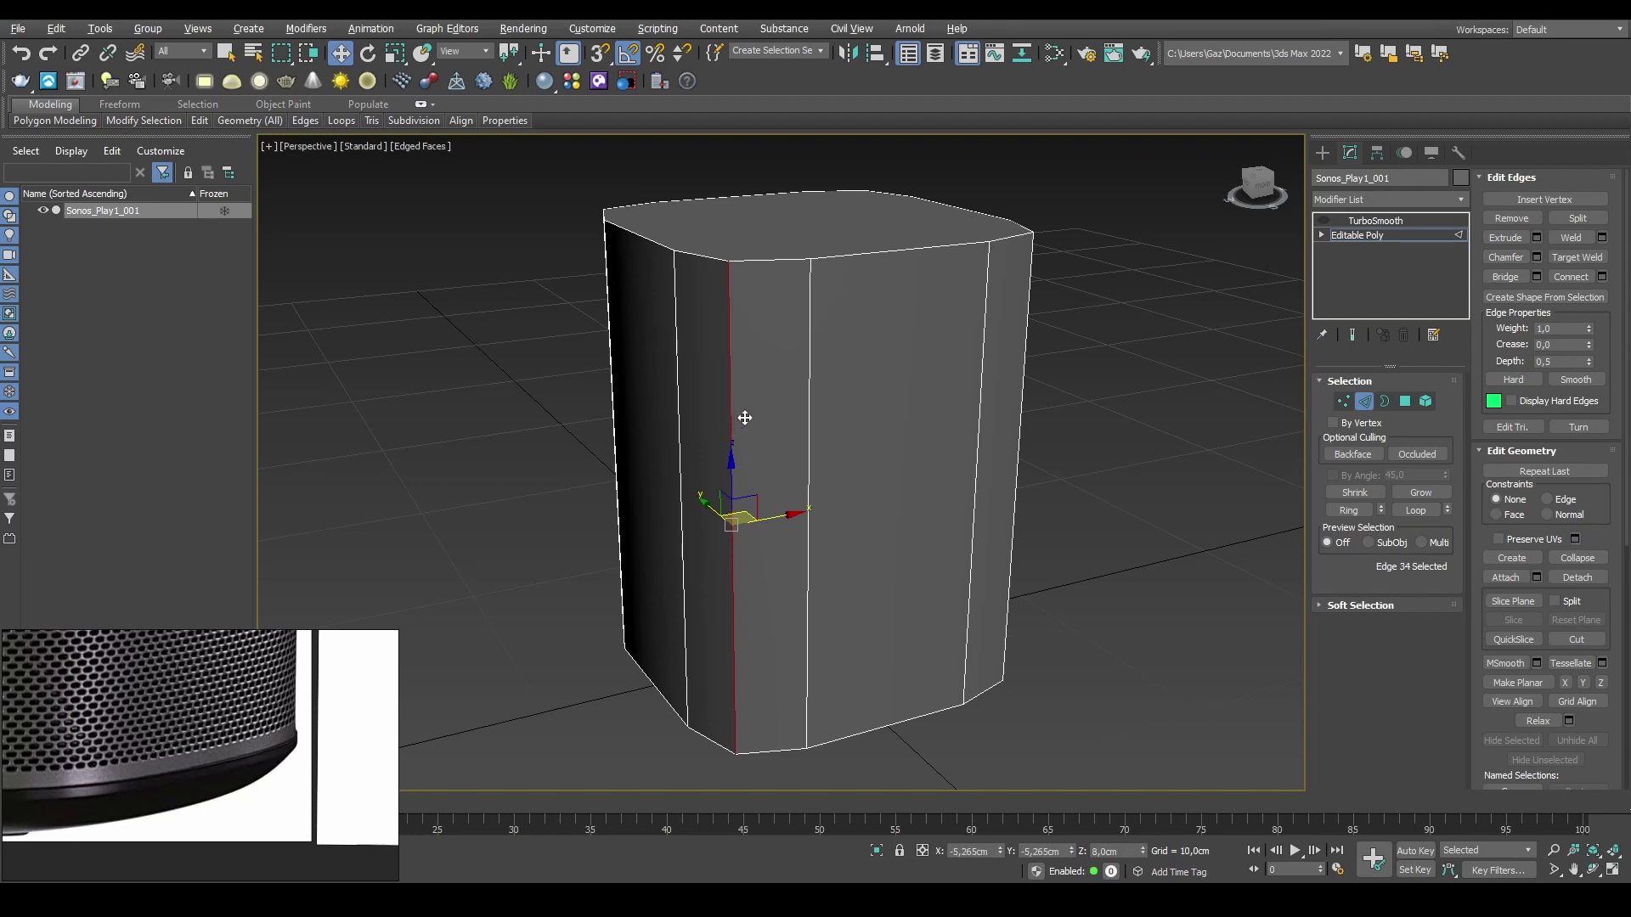
key("alt+r")
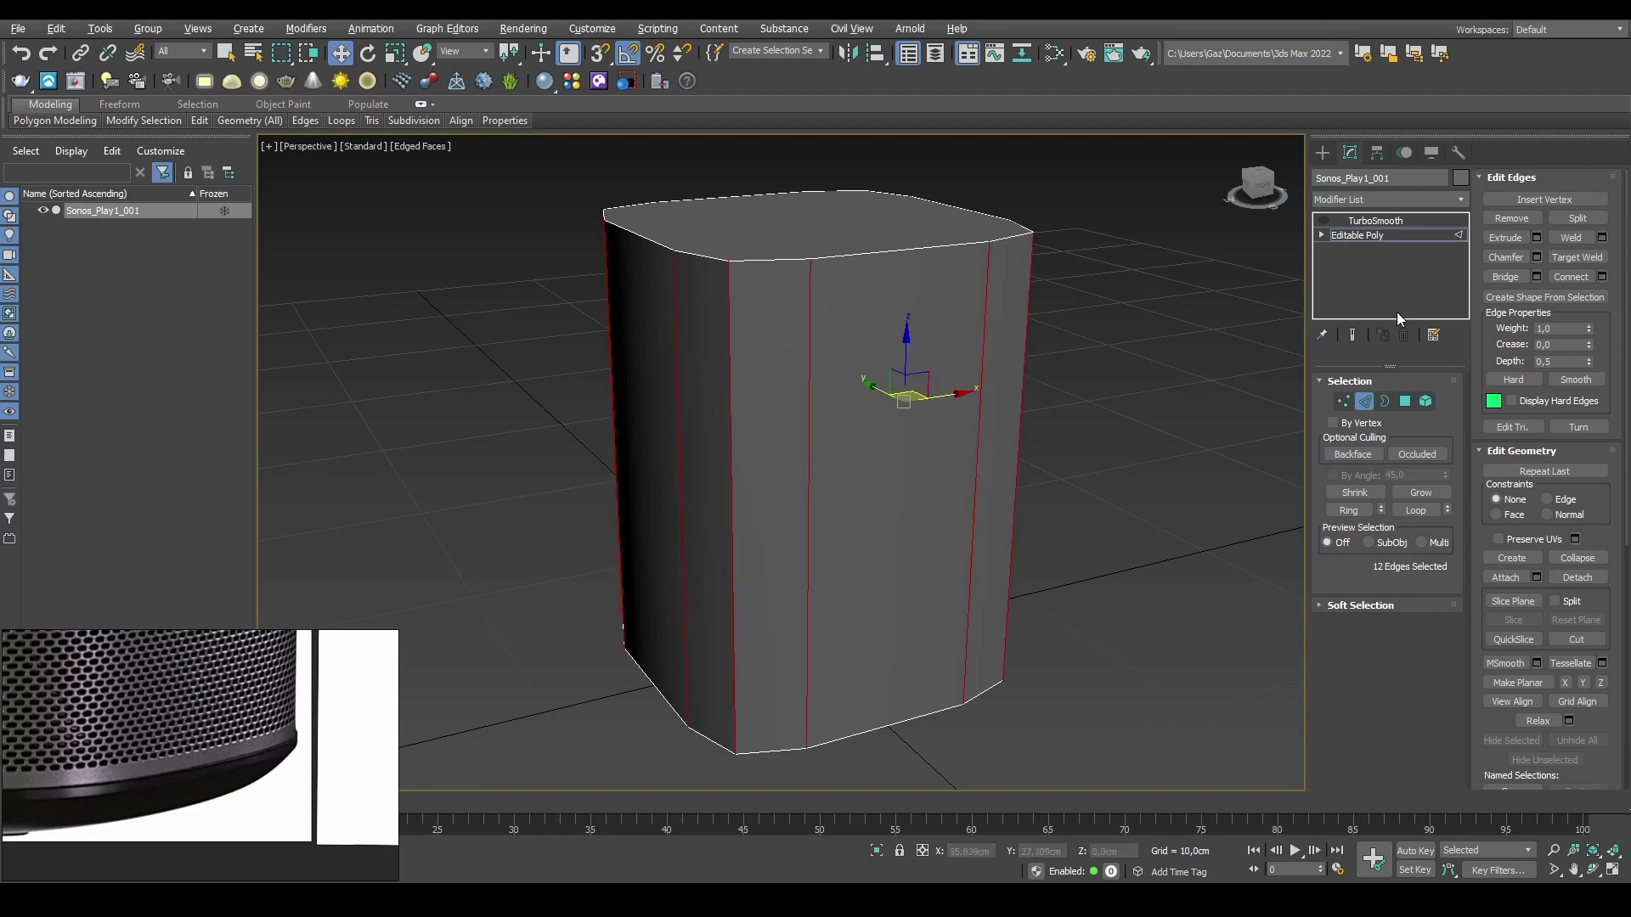
left_click(1584, 281)
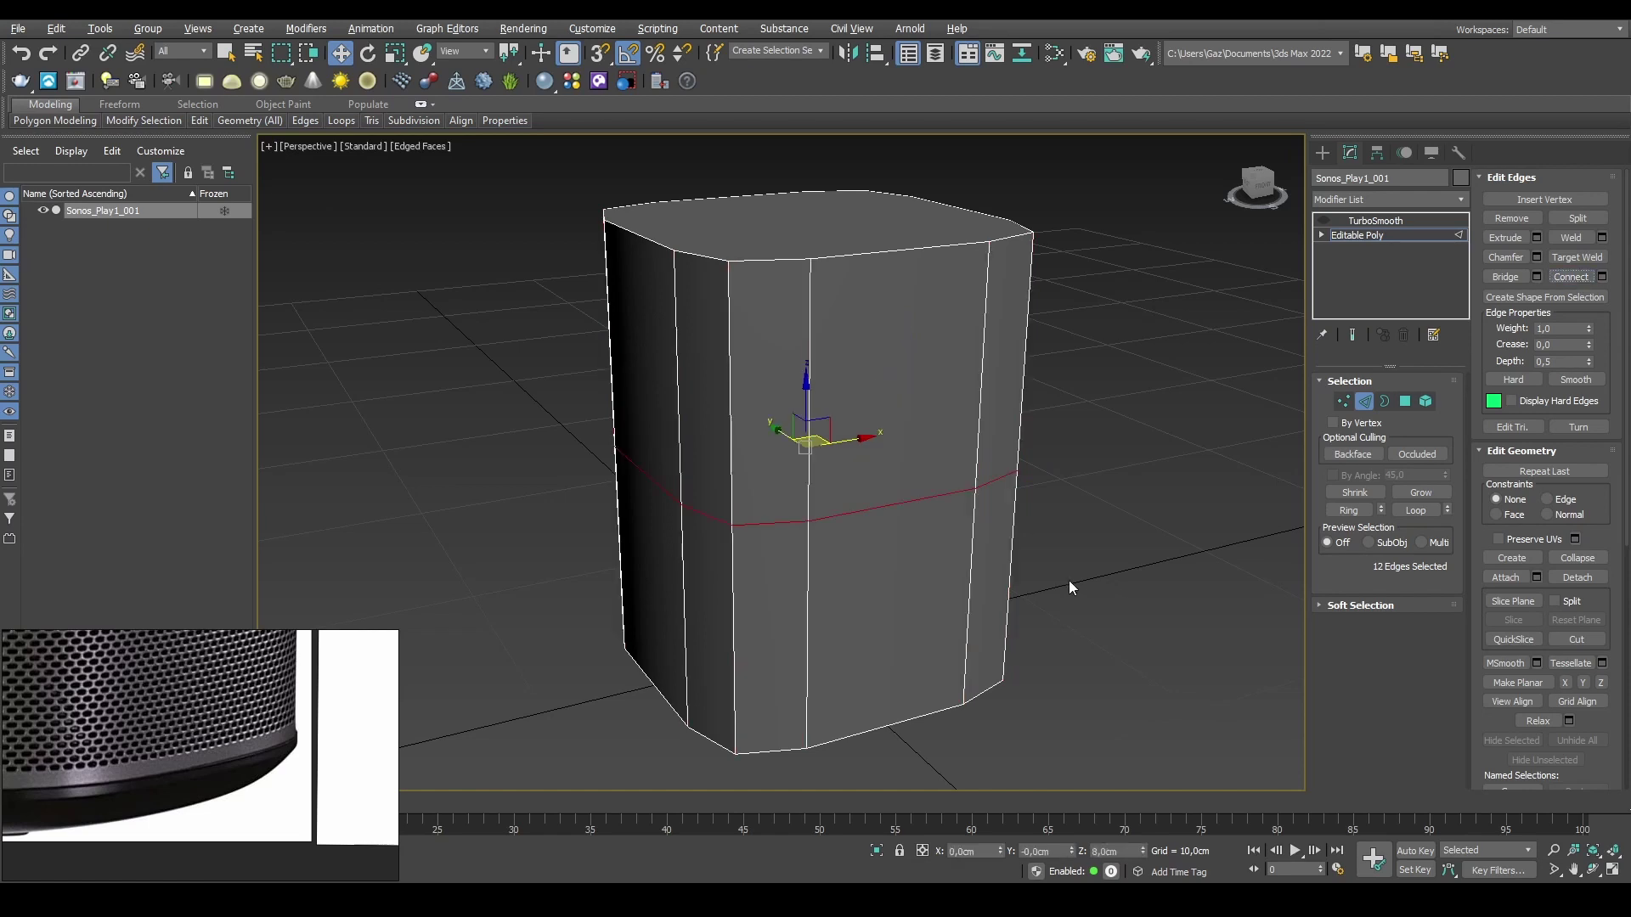
Step: Lower the horizontal edge loop to just above the base, at a Z height of about 1.59 cm
middle_click_drag(861, 436, 865, 410, "alt")
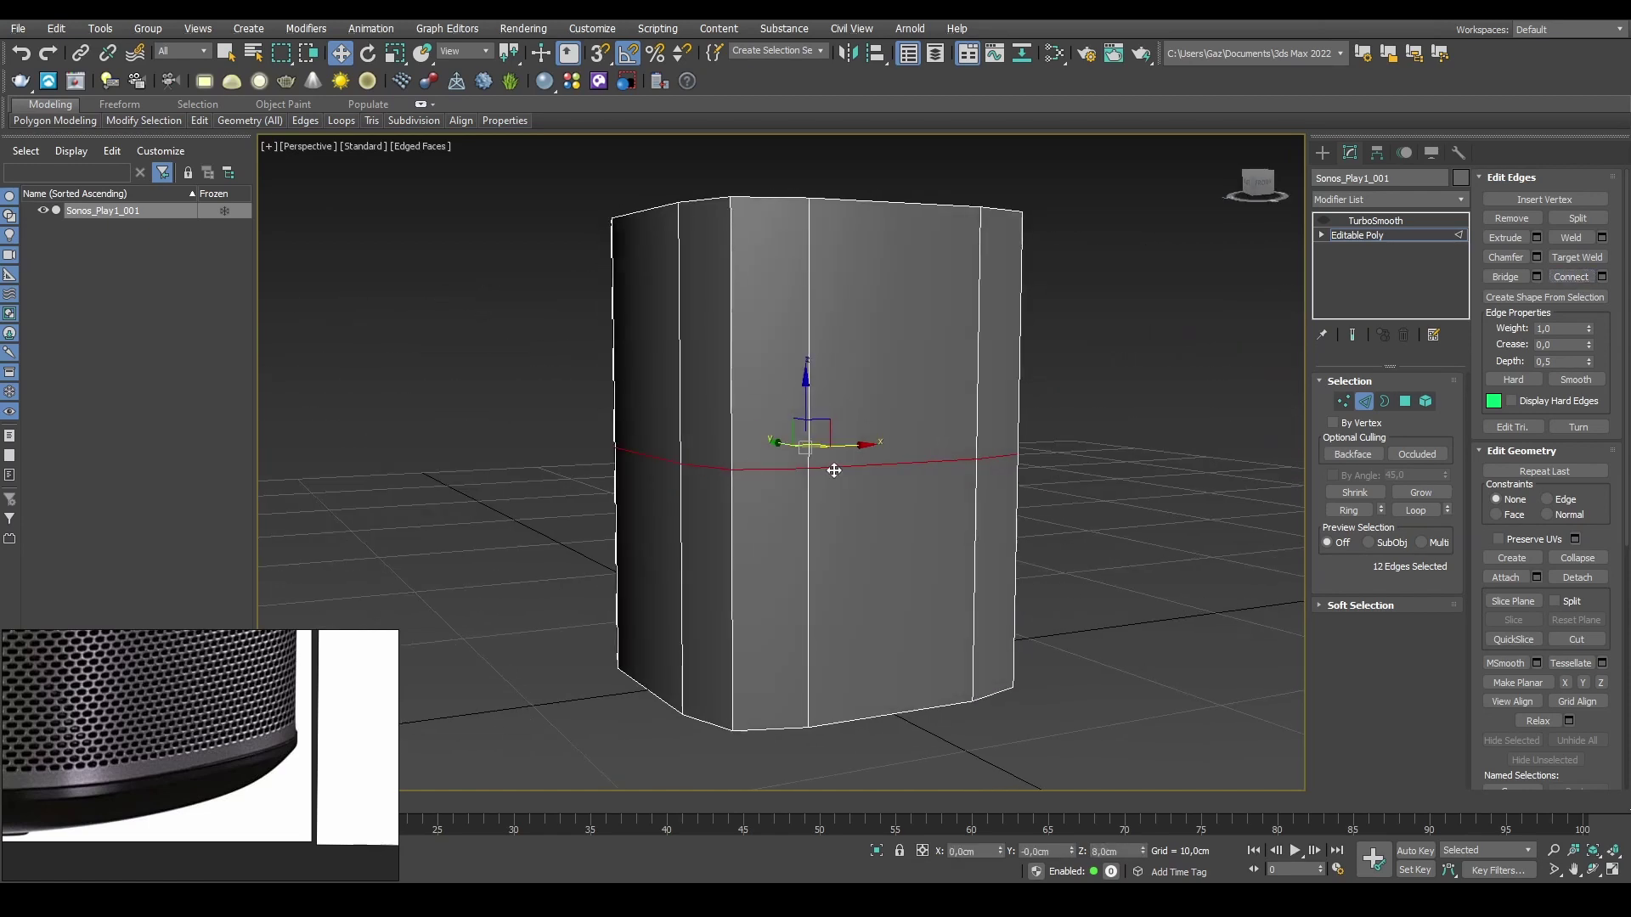
middle_click_drag(903, 470, 791, 425, "alt")
left_click_drag(804, 408, 793, 578)
middle_click_drag(792, 578, 893, 449)
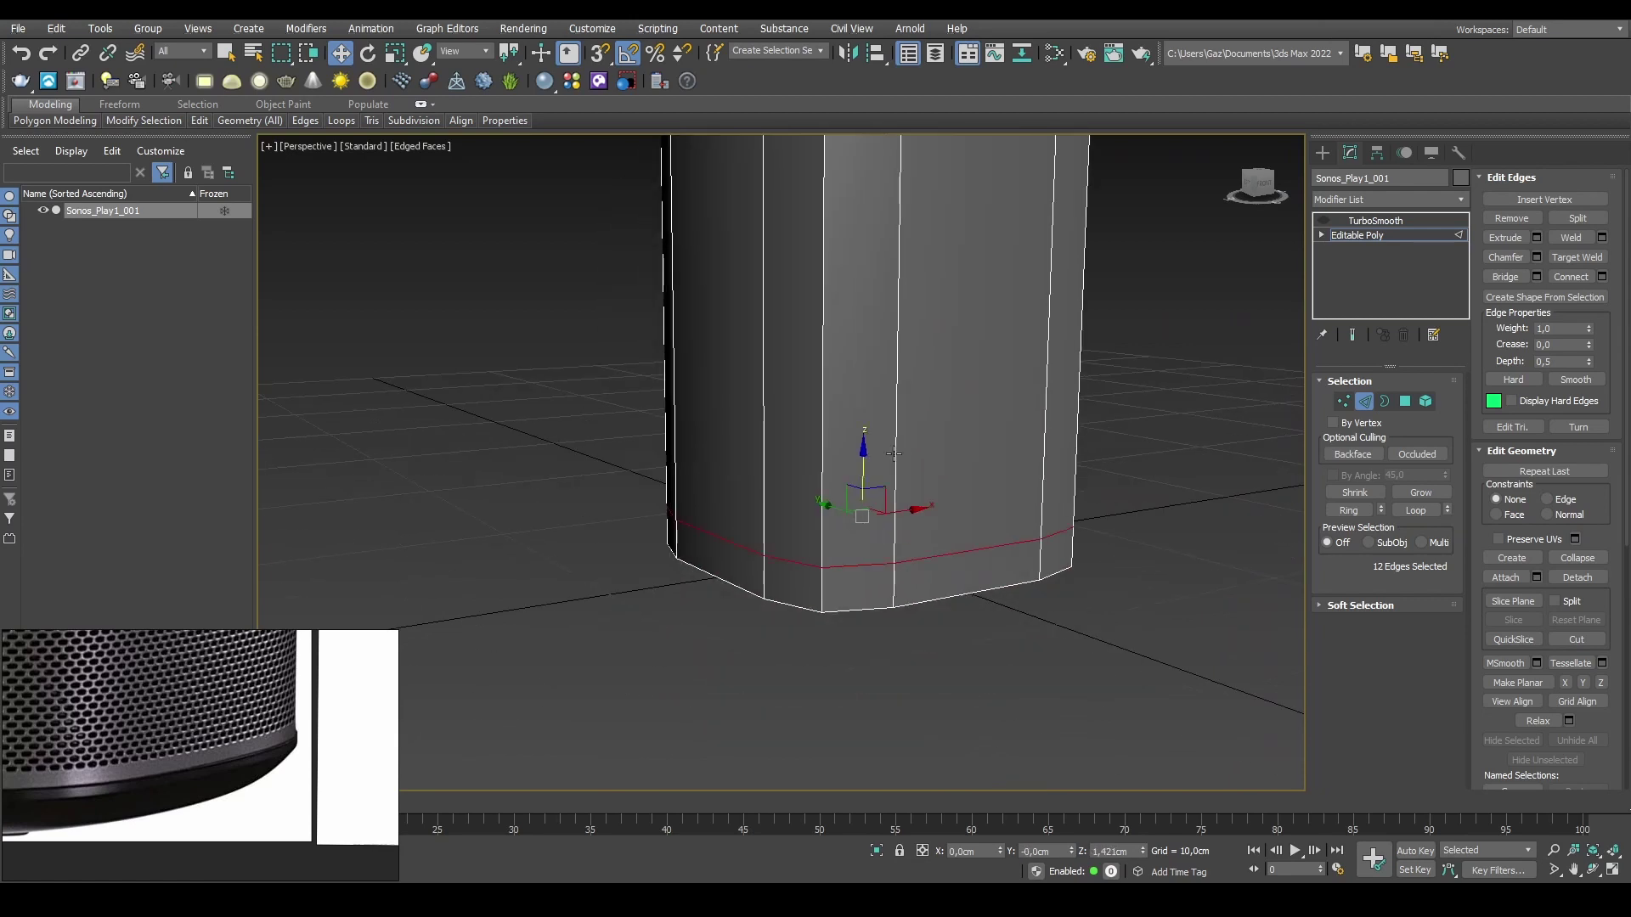
left_click_drag(861, 463, 860, 468)
left_click_drag(859, 476, 859, 473)
scroll(854, 561, "up", 5)
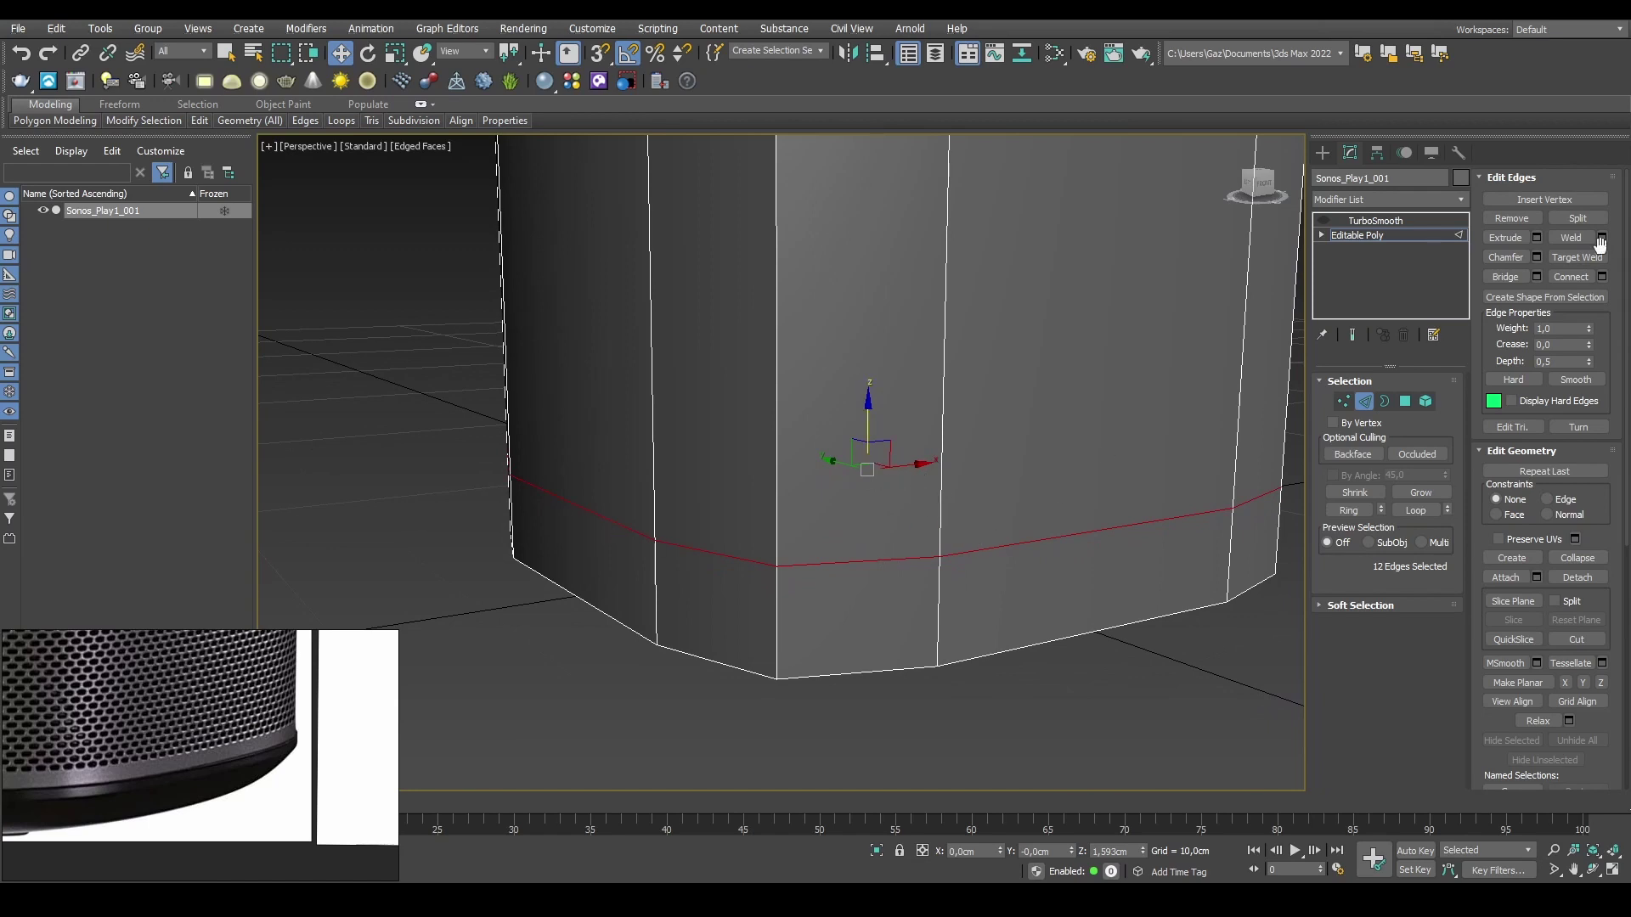
Step: Chamfer the lowered edge loop by 0.09 cm with 0 connect edge segments and clear the selection
left_click(1537, 256)
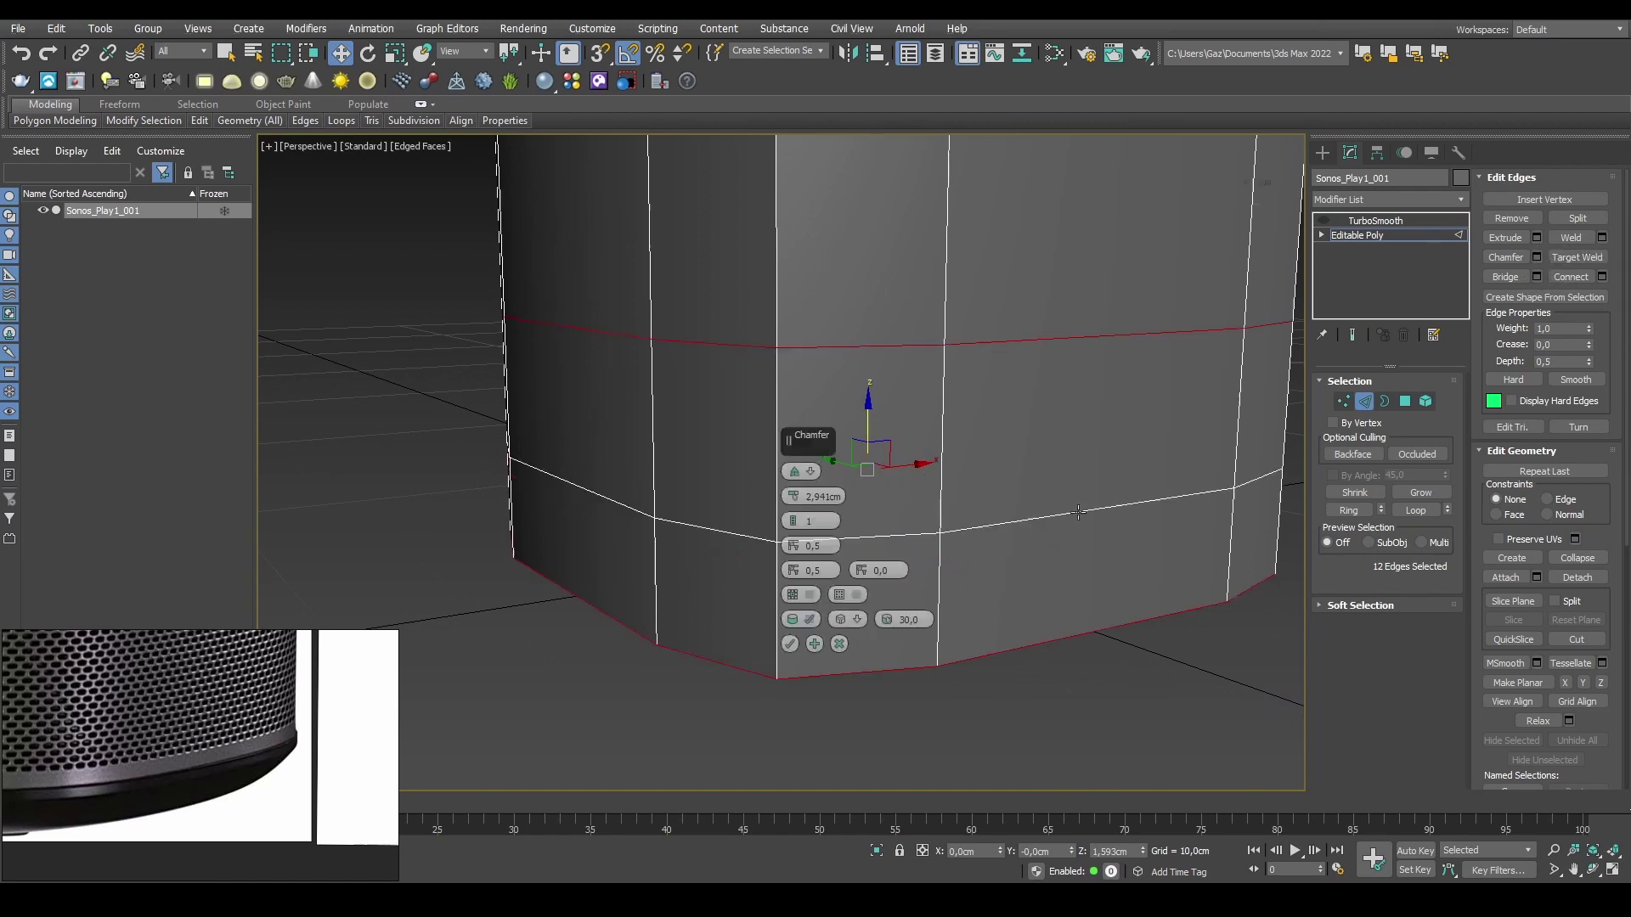
right_click(795, 497)
left_click_drag(796, 498, 795, 489)
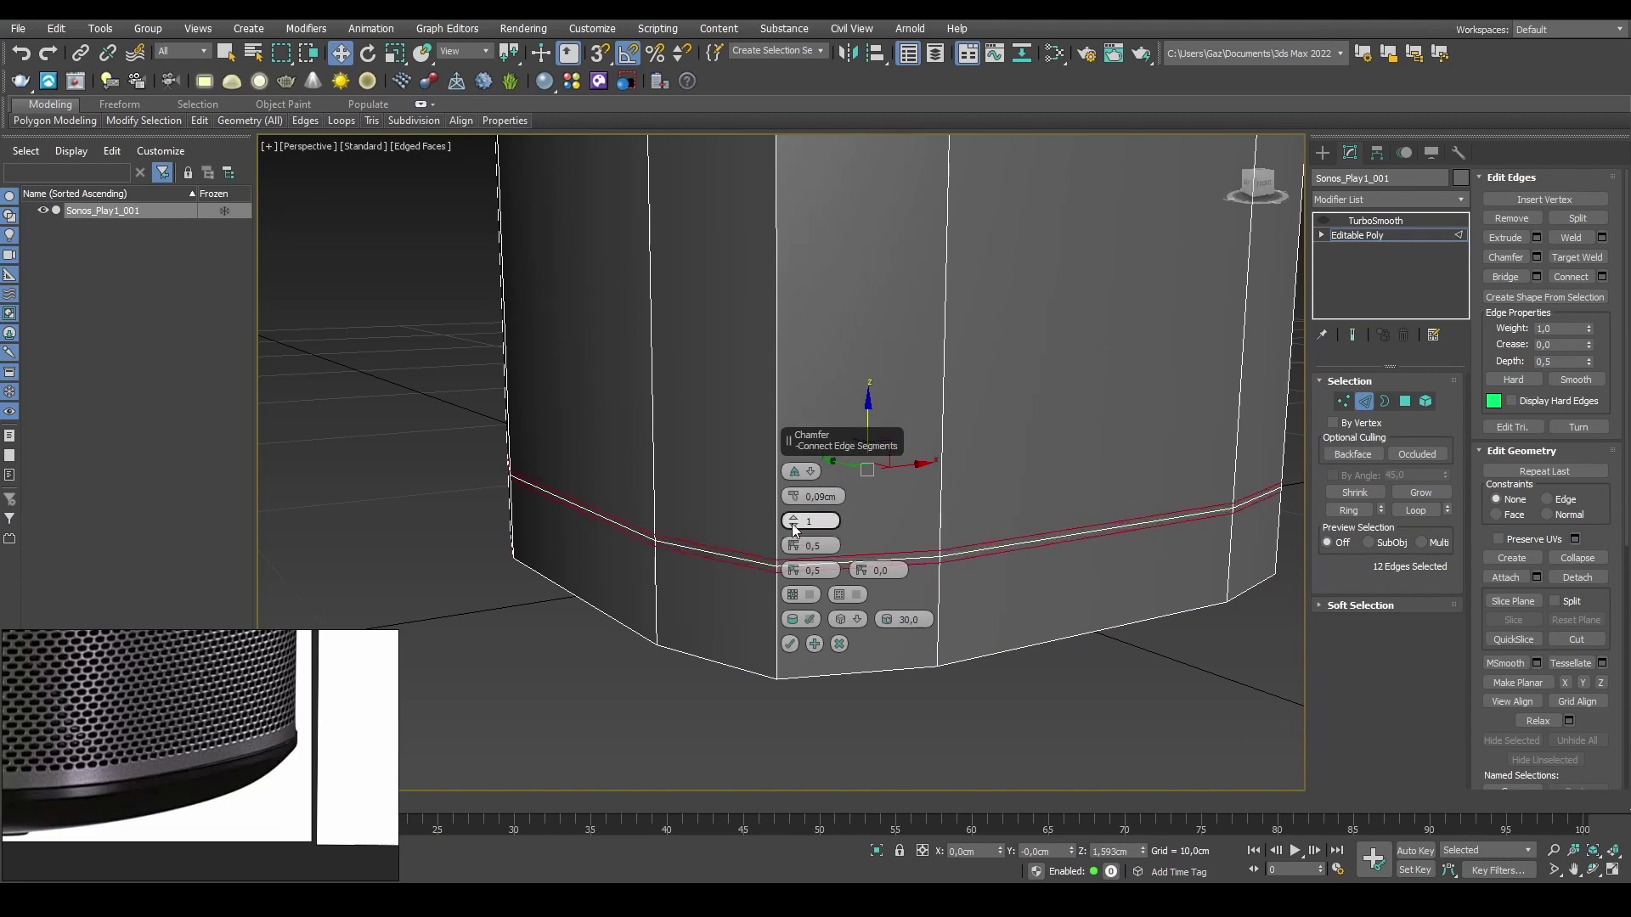
right_click(792, 523)
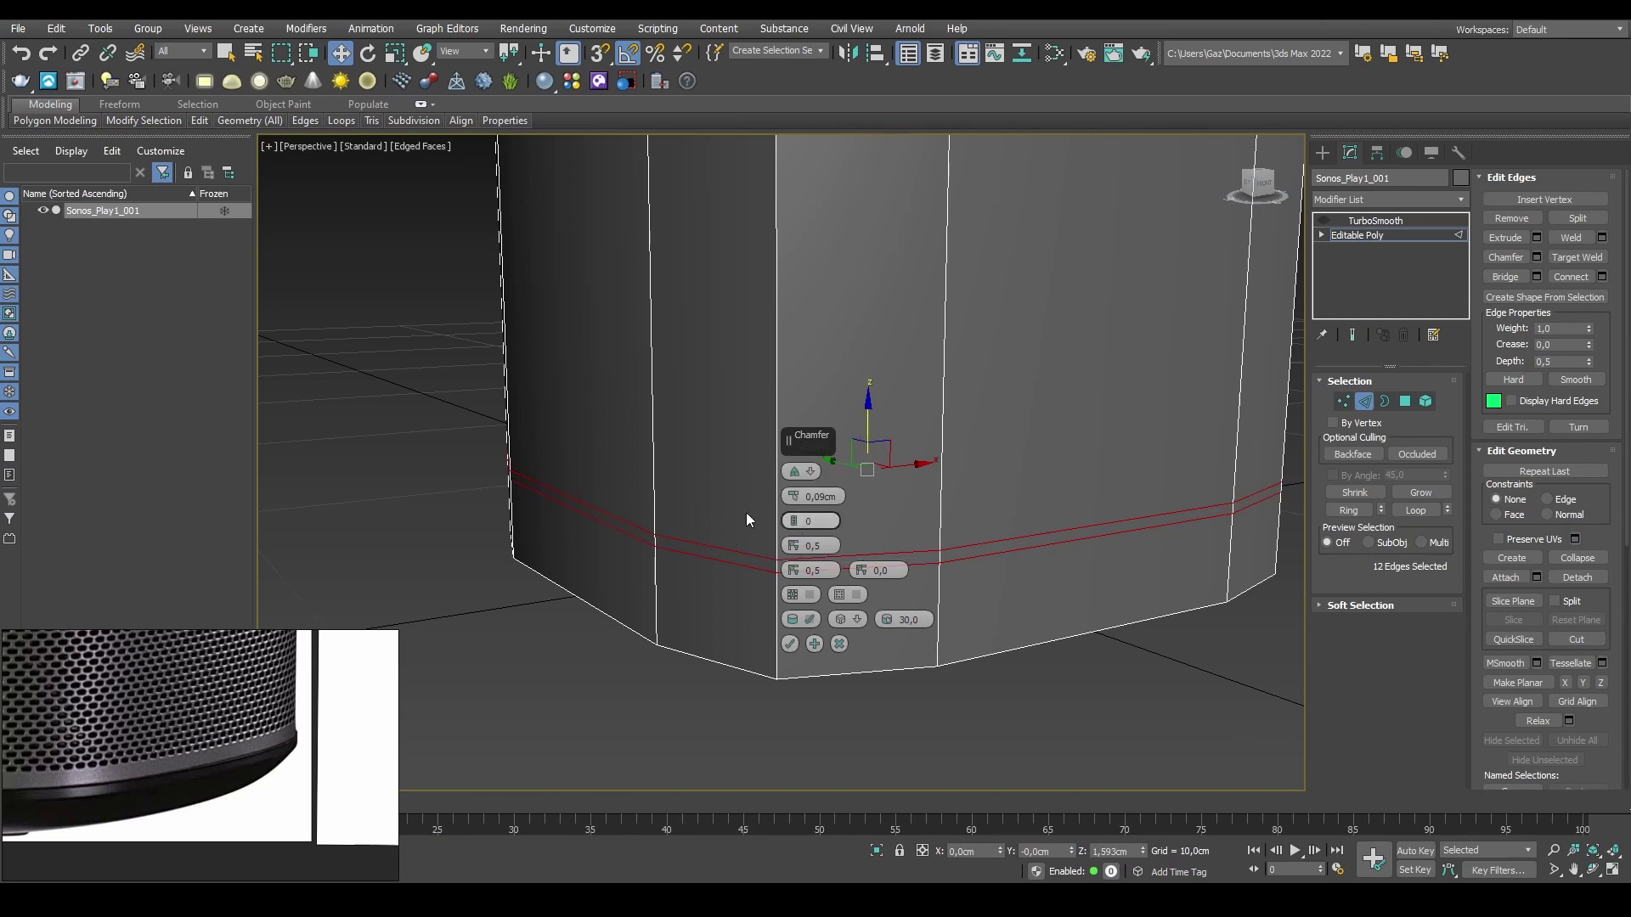
left_click(789, 644)
left_click(1083, 672)
Step: Select the bottom polygon of the body and scale it down evenly to taper the base inward
middle_click_drag(1027, 601, 899, 447, "alt")
left_click(1138, 622)
key("4")
left_click(900, 448)
key("r")
left_click_drag(838, 491, 838, 494)
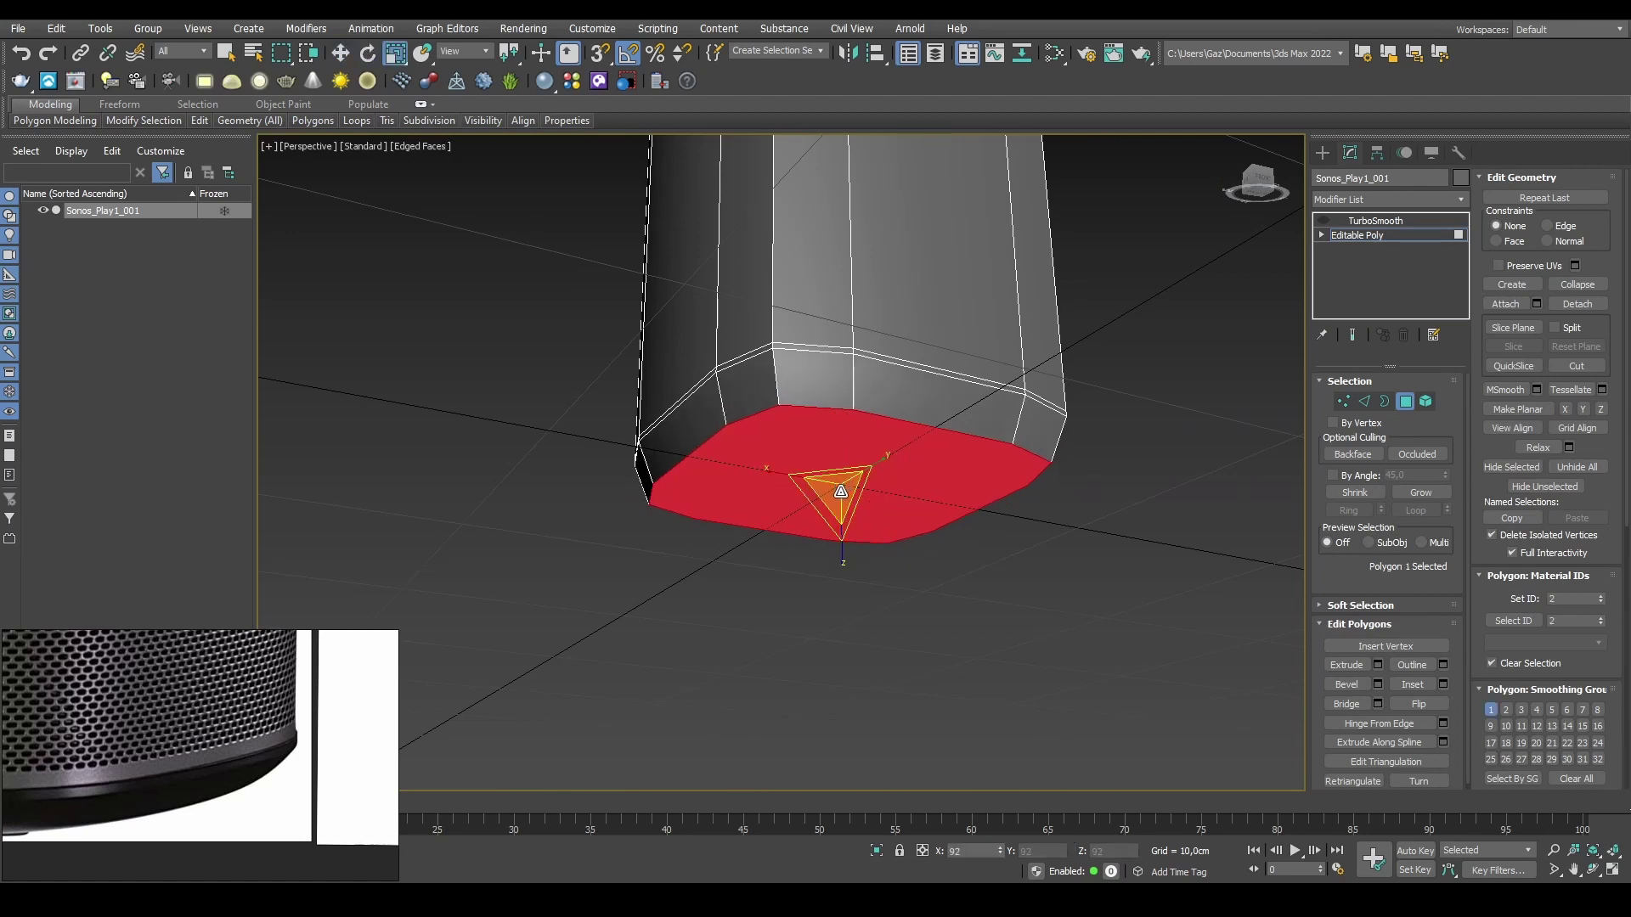
key("w")
Step: Delete the bottom polygon, select the vertices of the thin band above the tapered base, and clear the selection
middle_click_drag(1019, 492, 735, 454, "alt")
key("Delete")
key("1")
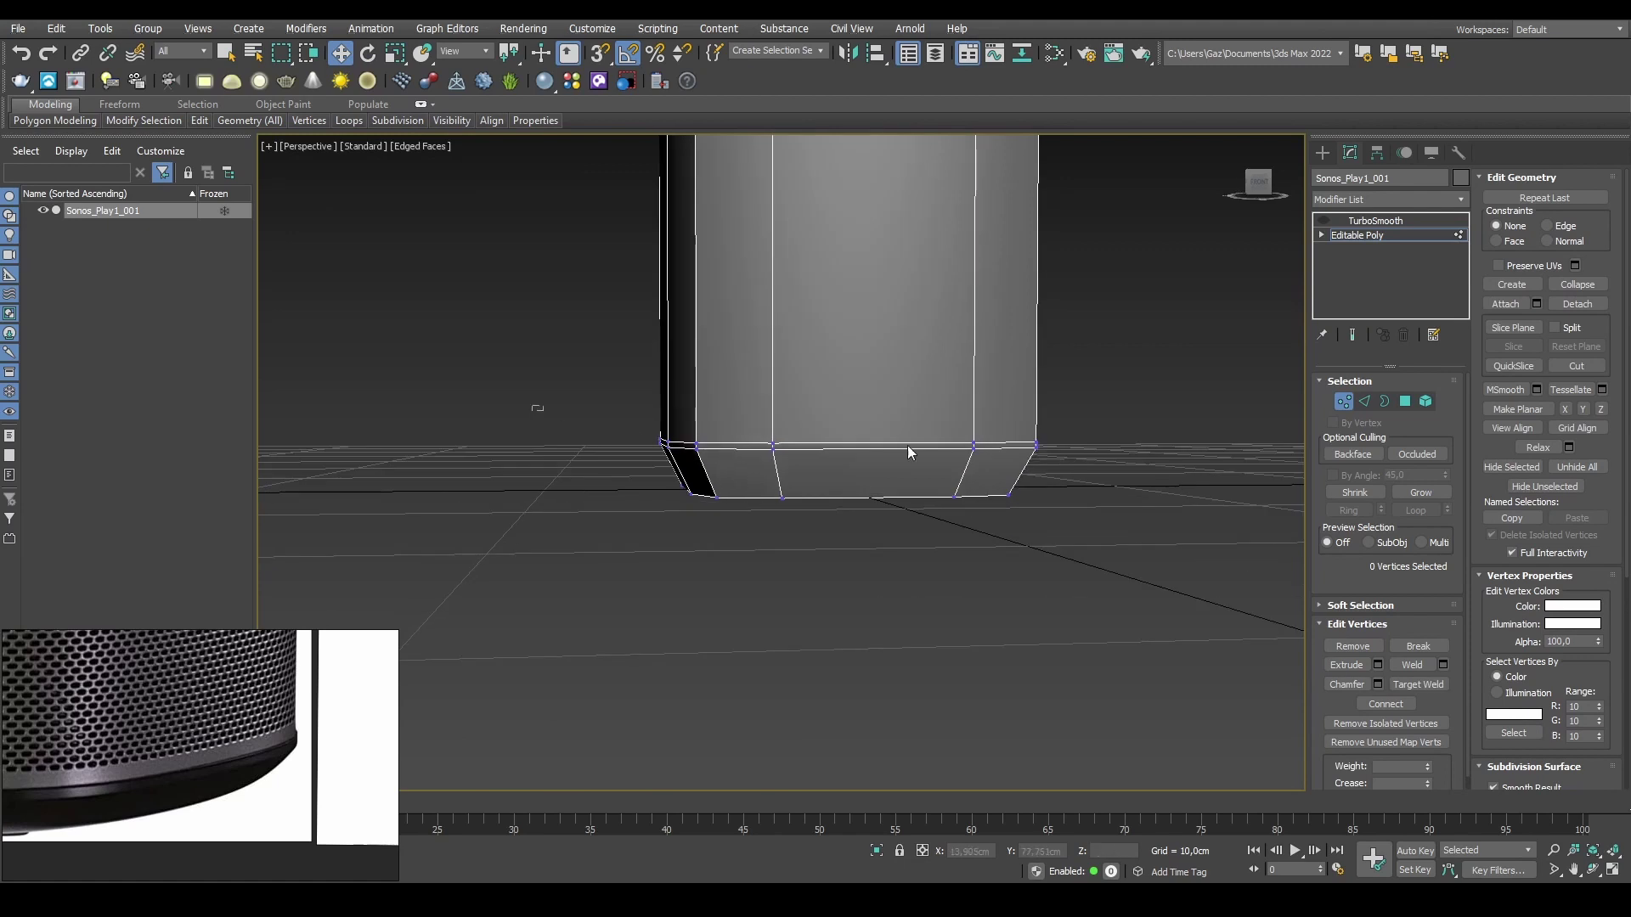
left_click_drag(521, 435, 1128, 460)
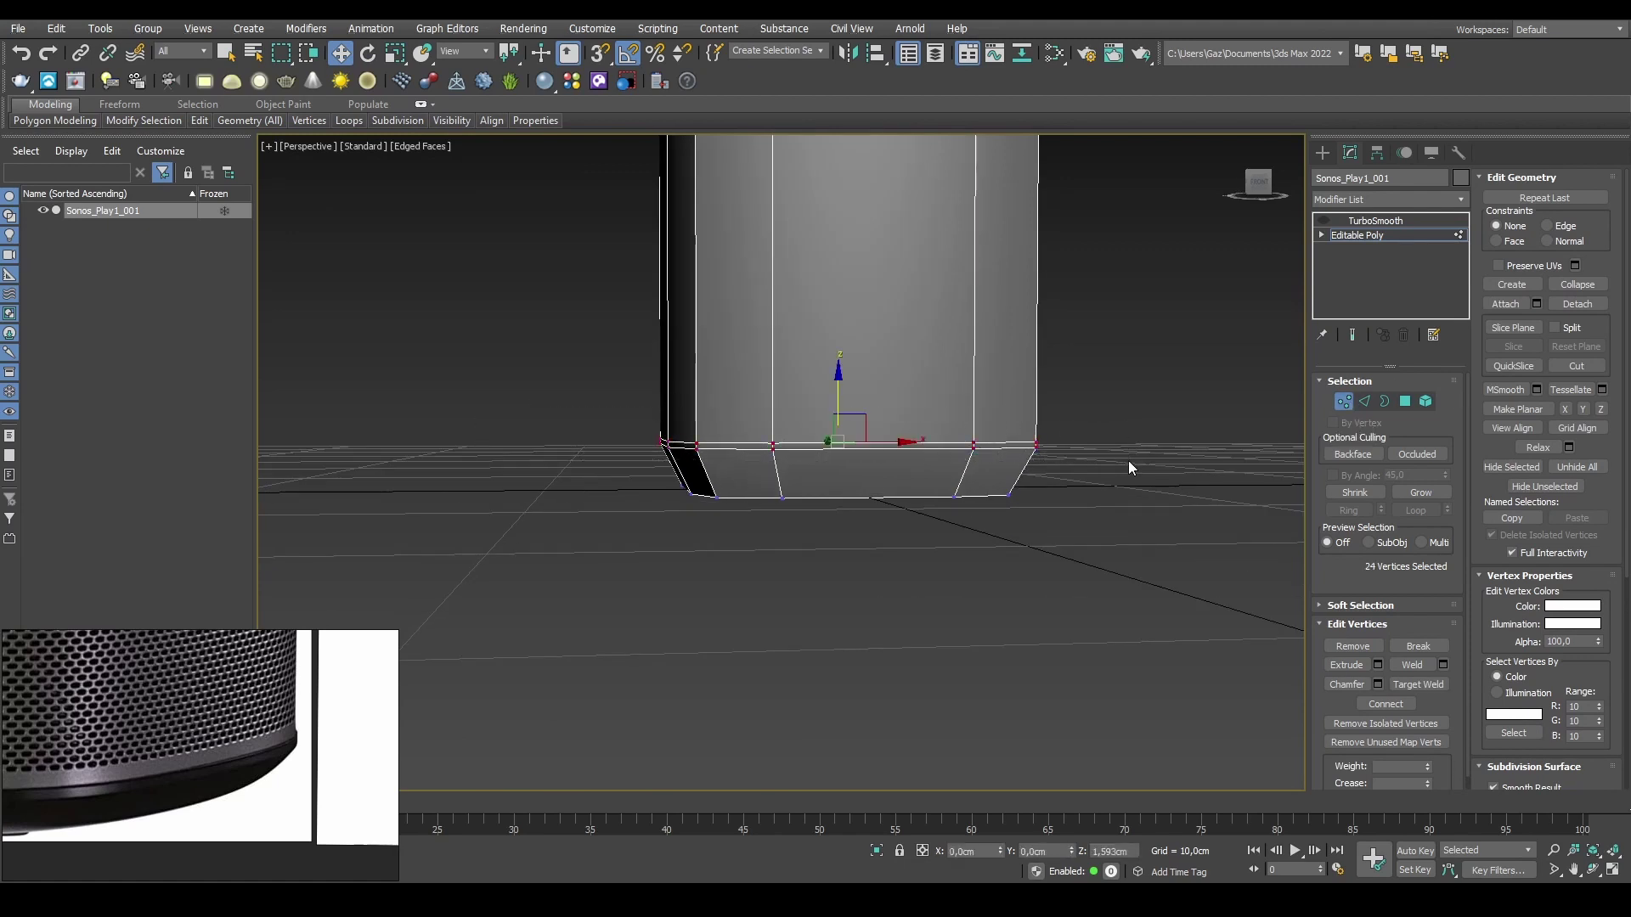
left_click(1072, 399)
Step: Compare the tapered base corner with the reference image and examine the height of the speaker's top rim
middle_click_drag(1072, 399, 952, 484, "alt")
mouse_move(846, 491)
middle_mouse_down("alt")
mouse_move(831, 436)
mouse_move(853, 462)
middle_mouse_up("alt")
scroll(770, 517, "up", 5)
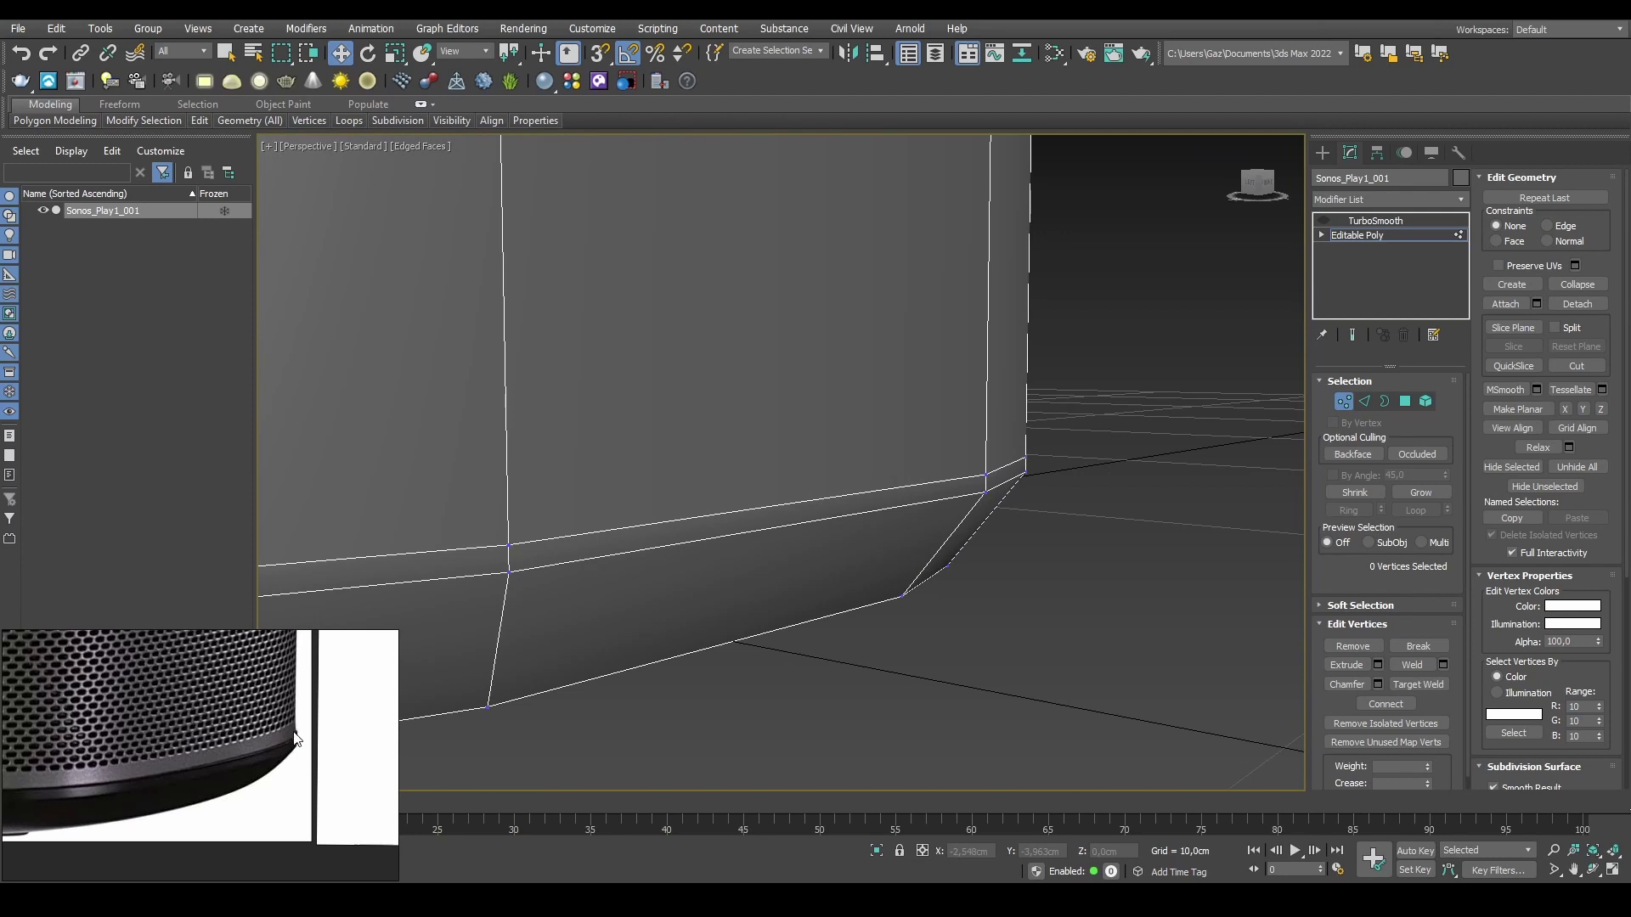
middle_click_drag(935, 439, 957, 474)
scroll(957, 474, "down", 4)
middle_click_drag(835, 425, 833, 552)
scroll(889, 338, "down", 3)
middle_click_drag(828, 314, 818, 503)
key("2")
scroll(218, 825, "up", 5)
middle_click_drag(226, 680, 236, 778)
middle_click_drag(341, 719, 325, 726)
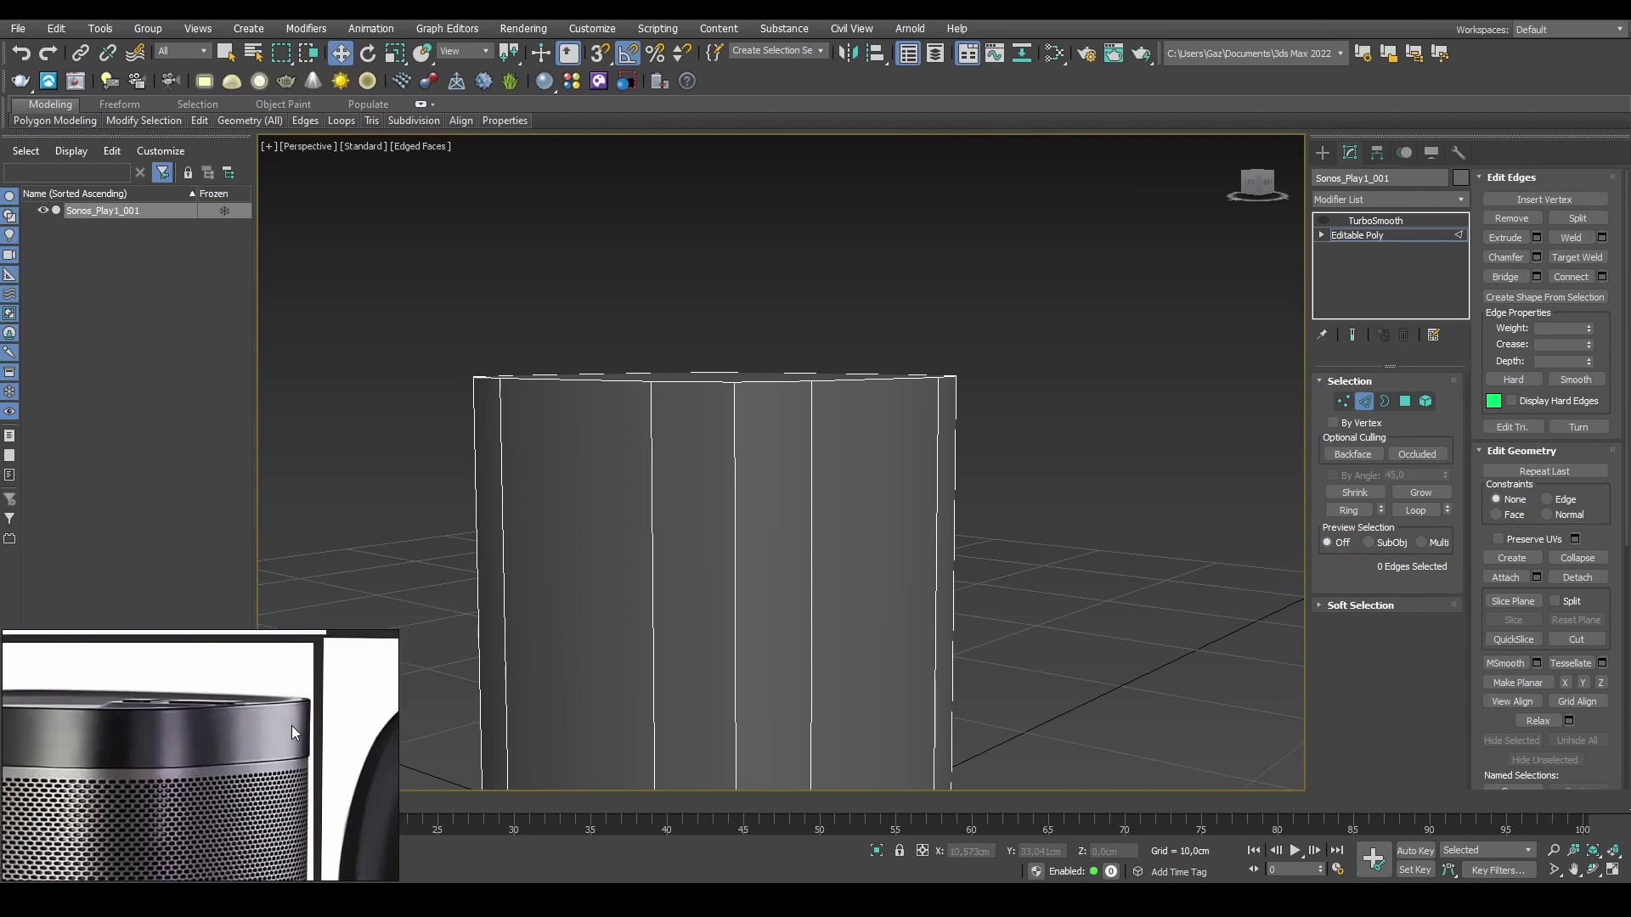
Step: Insert a horizontal edge loop around the body near the top, at a Z height of about 14.2 cm
left_click(808, 467)
middle_click_drag(808, 467, 812, 447, "alt")
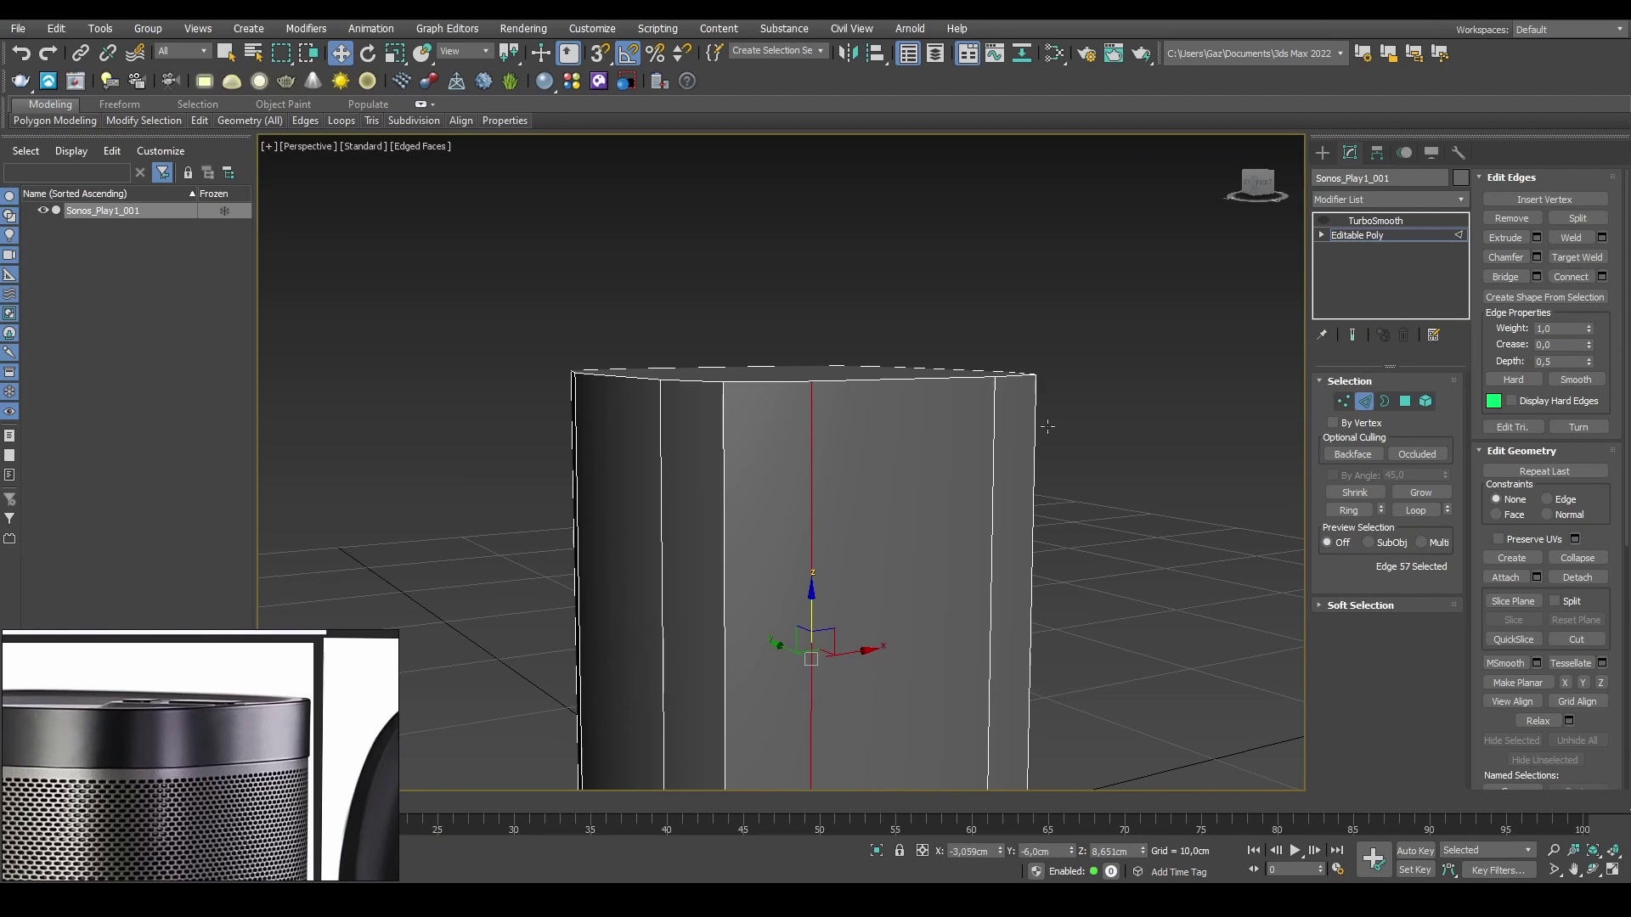
left_click(1069, 493)
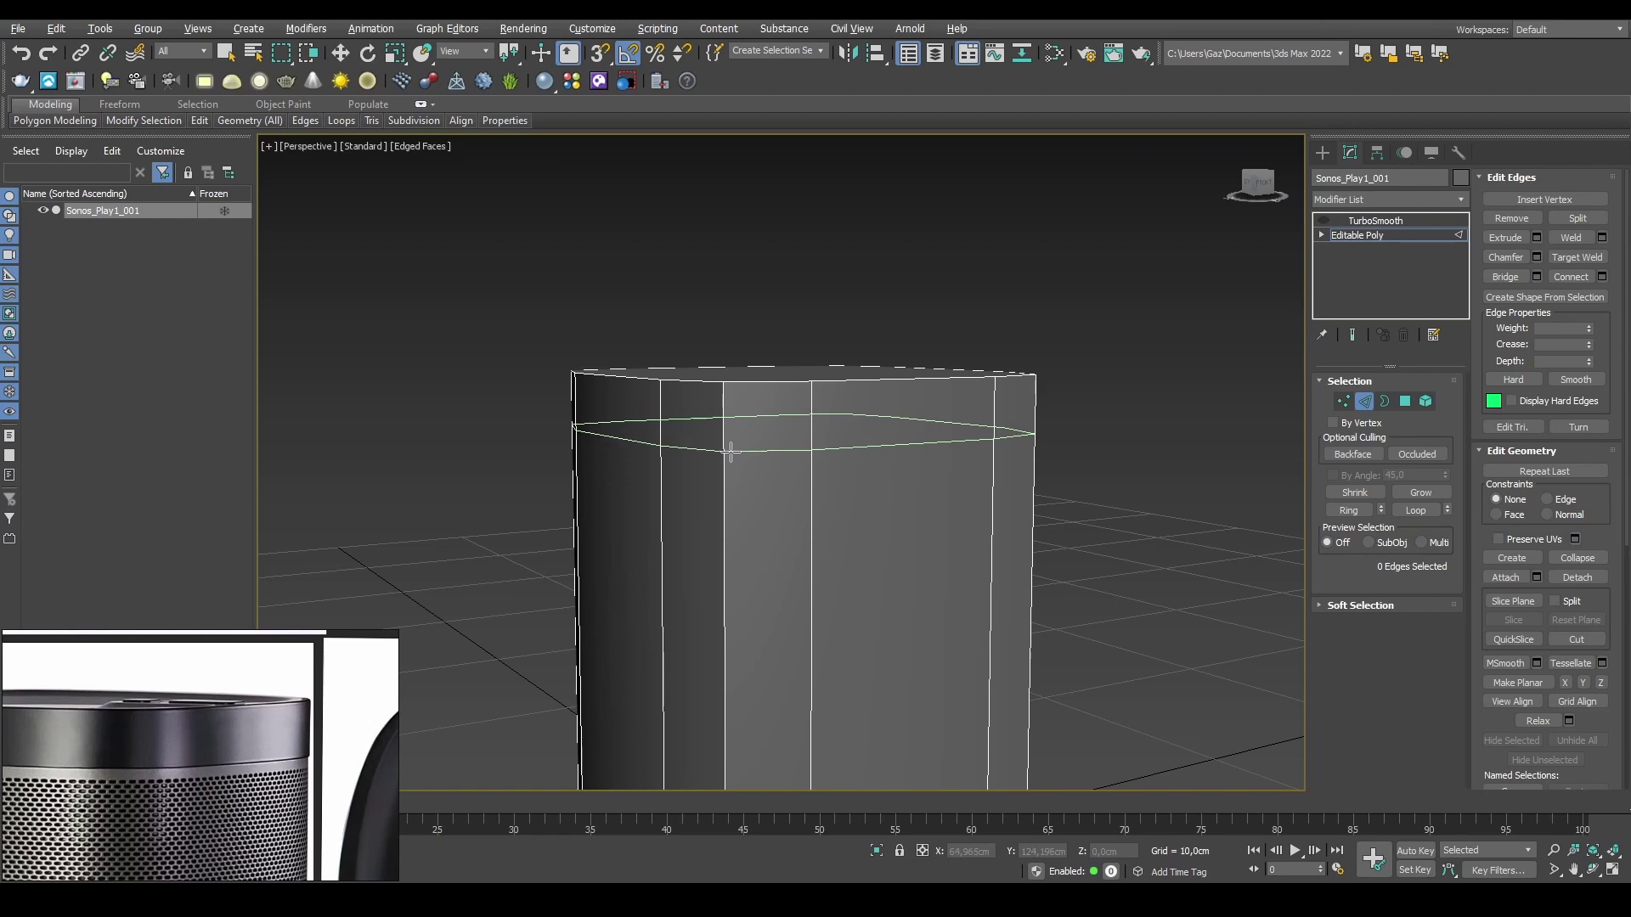
left_click(731, 453)
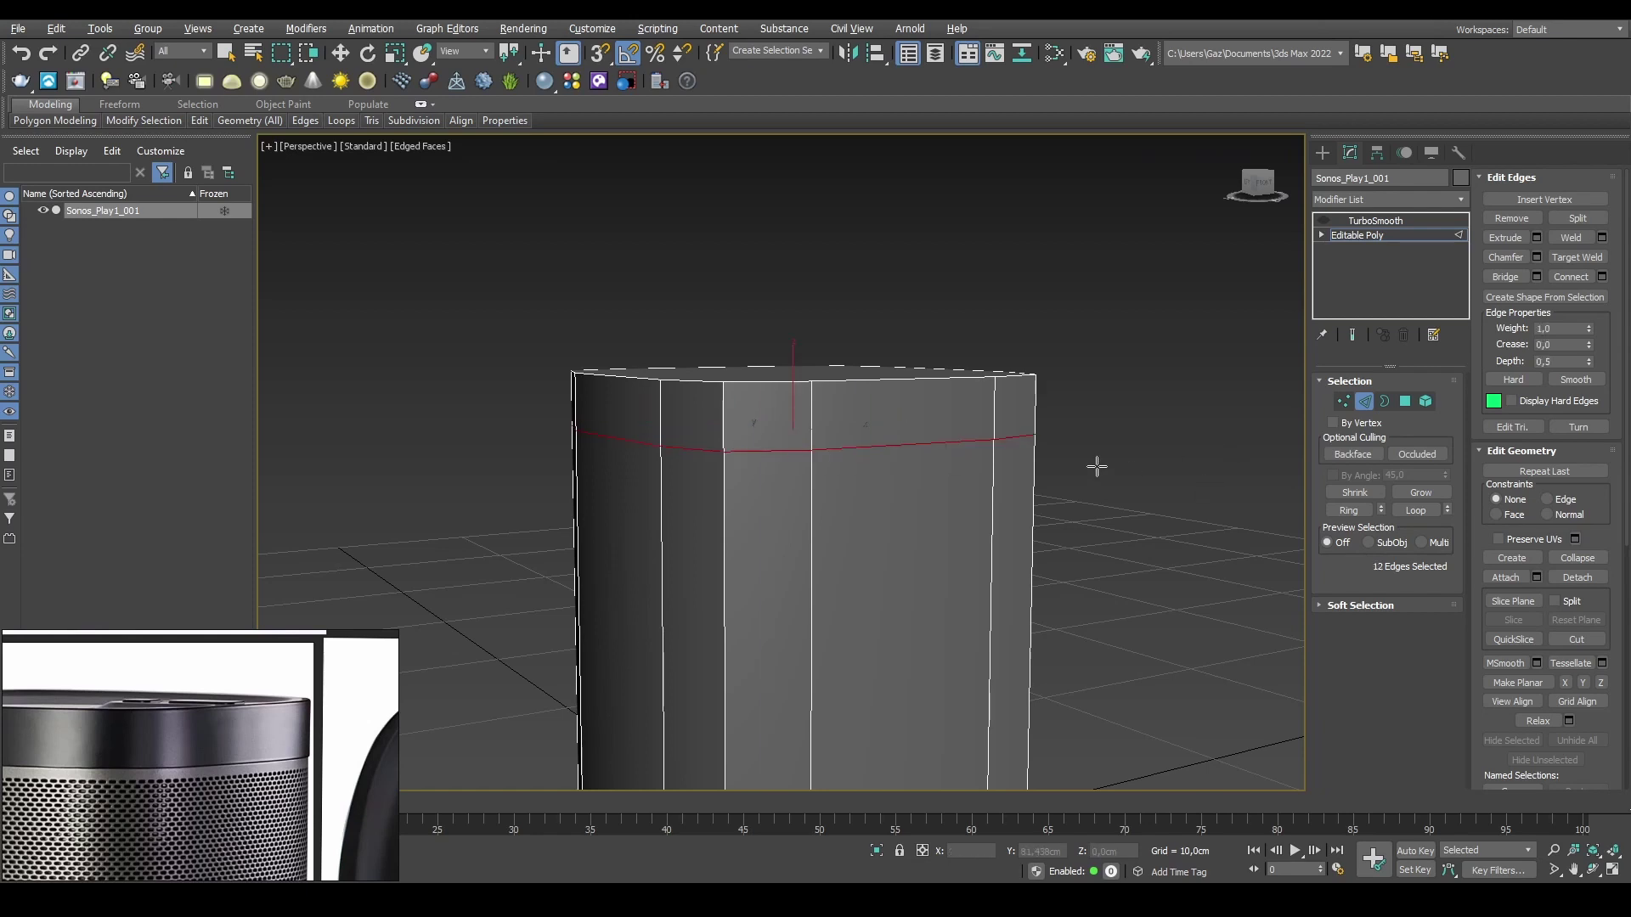
key("w")
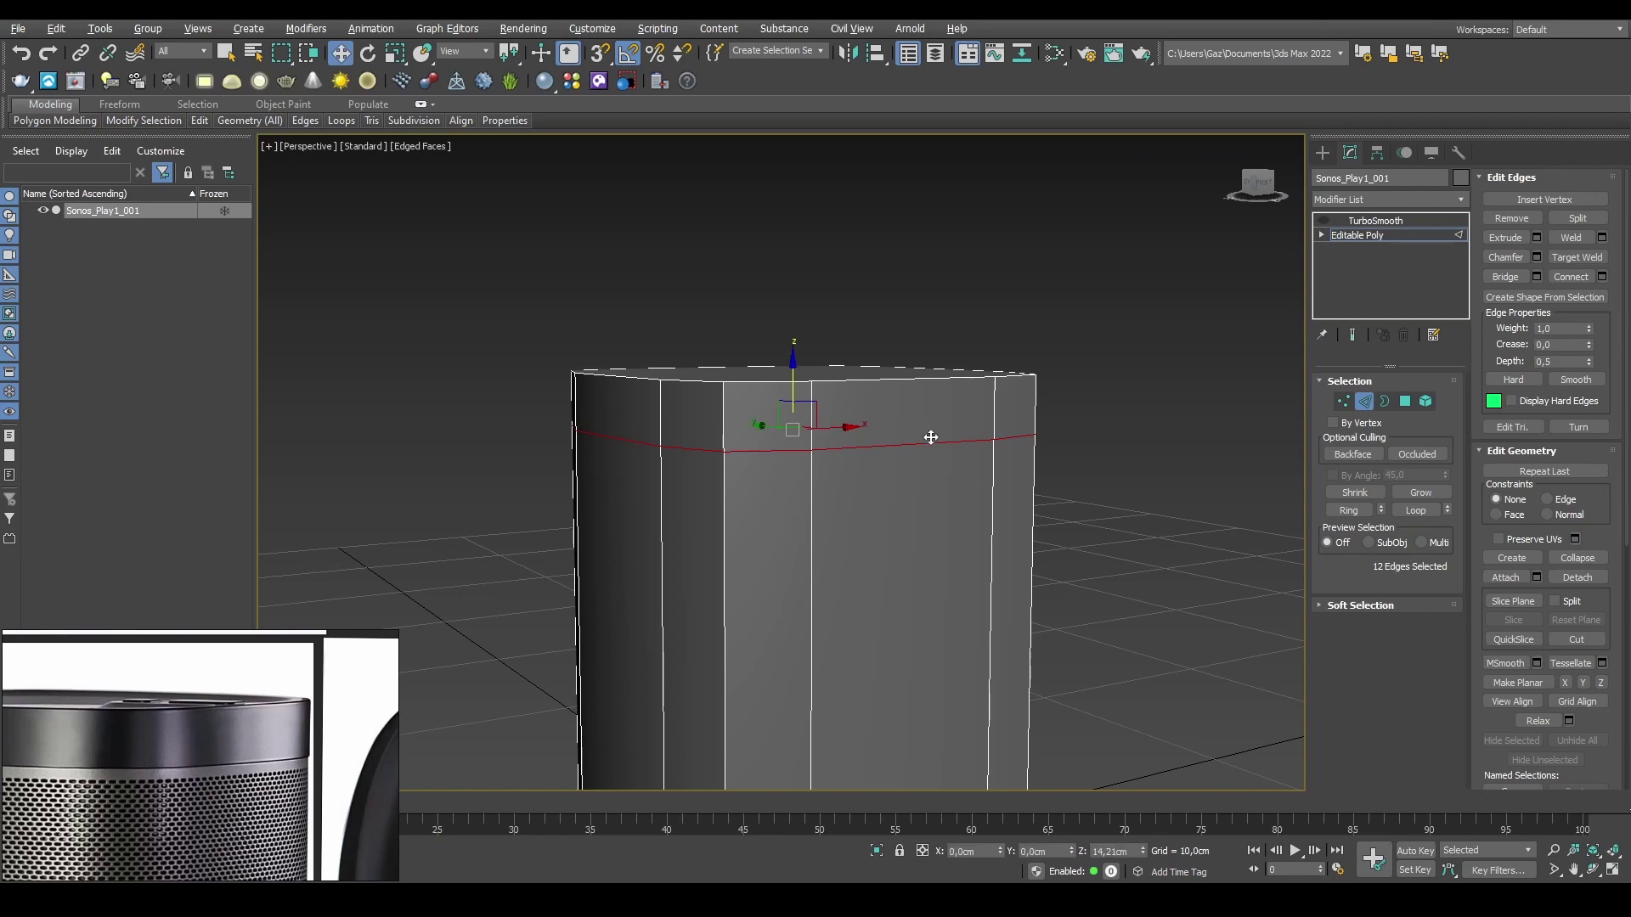
middle_click_drag(947, 448, 1019, 403)
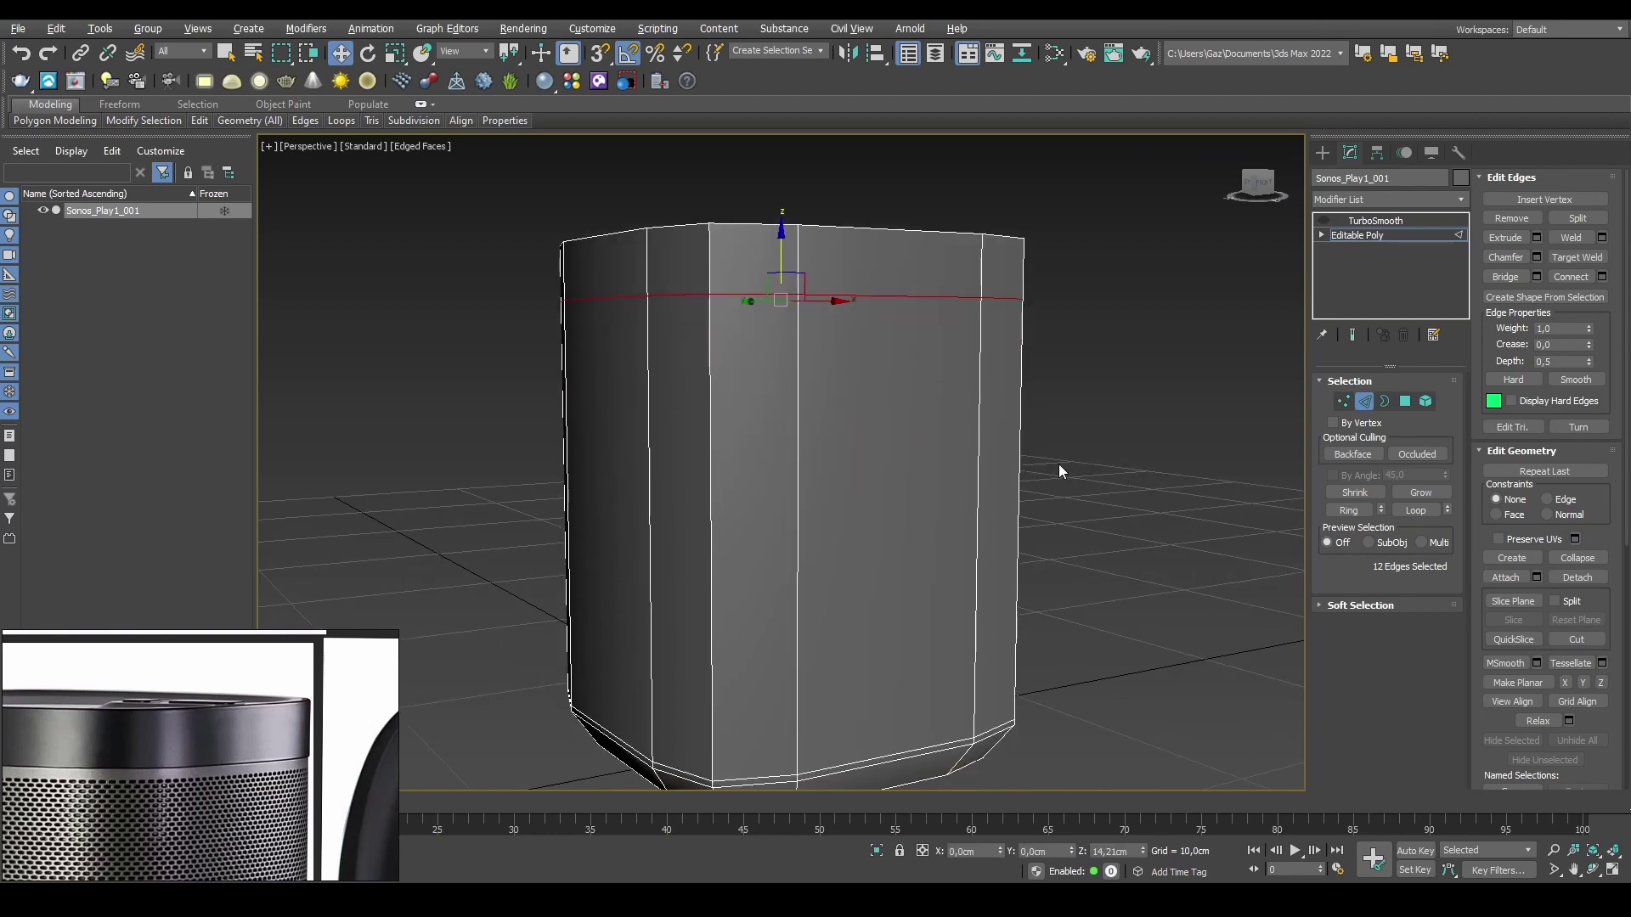
Step: Select all twelve side polygons between the top rim and the base band, and toggle the shading of selected faces
key("4")
left_click_drag(1148, 429, 278, 494)
mouse_move(680, 497)
middle_mouse_down("alt")
mouse_move(804, 486)
mouse_move(657, 502)
mouse_move(698, 511)
middle_mouse_up("alt")
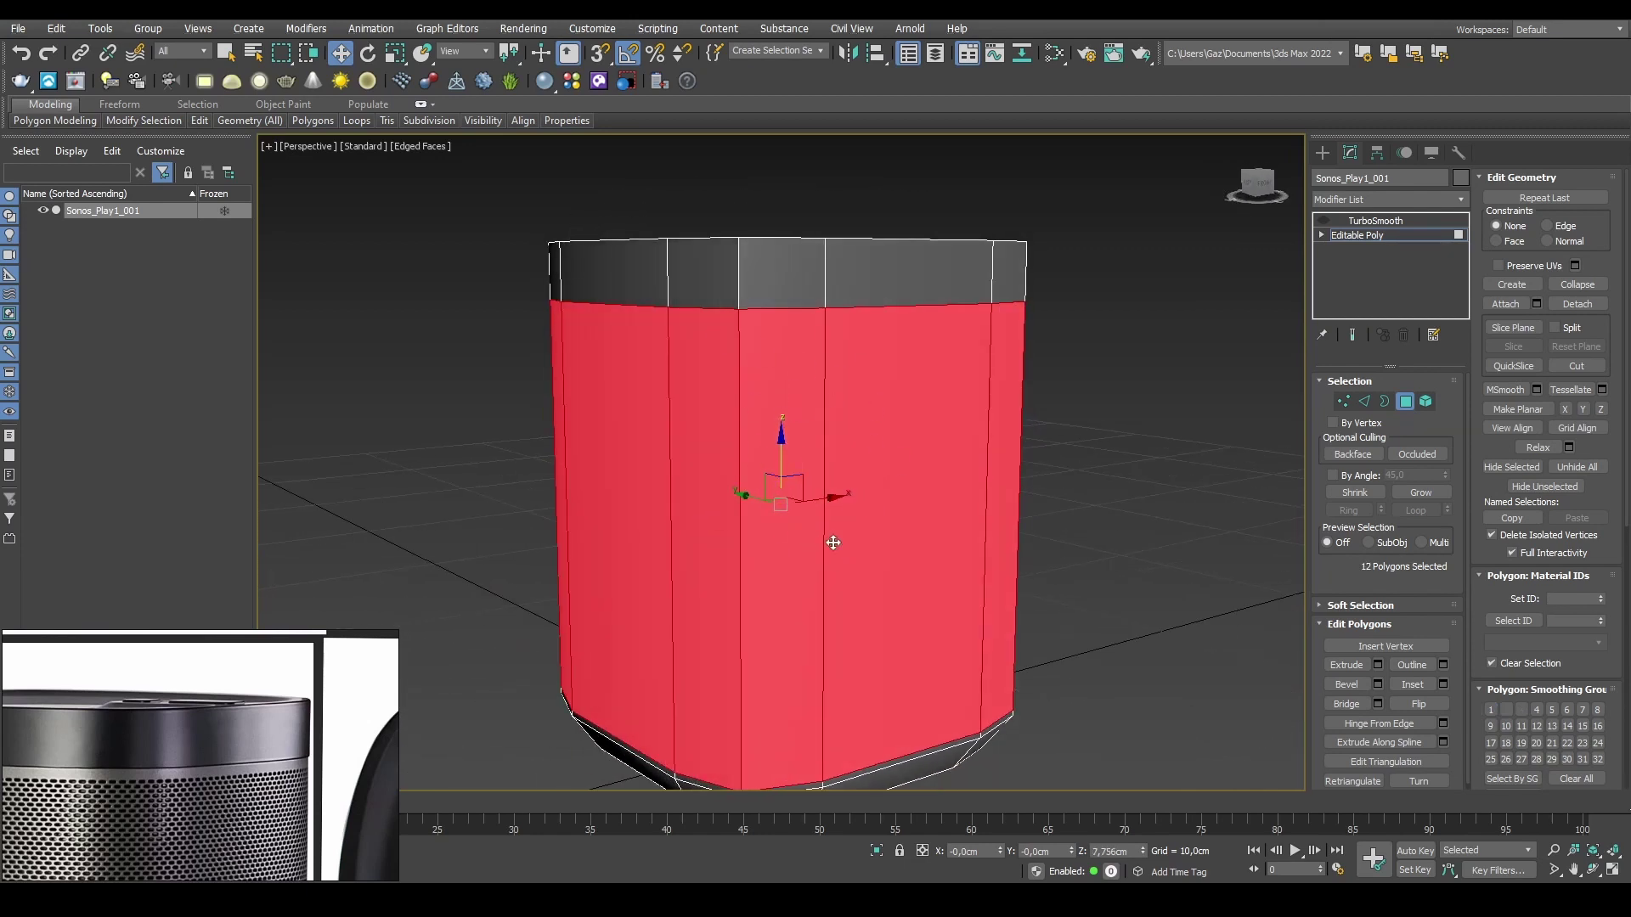
key("F2")
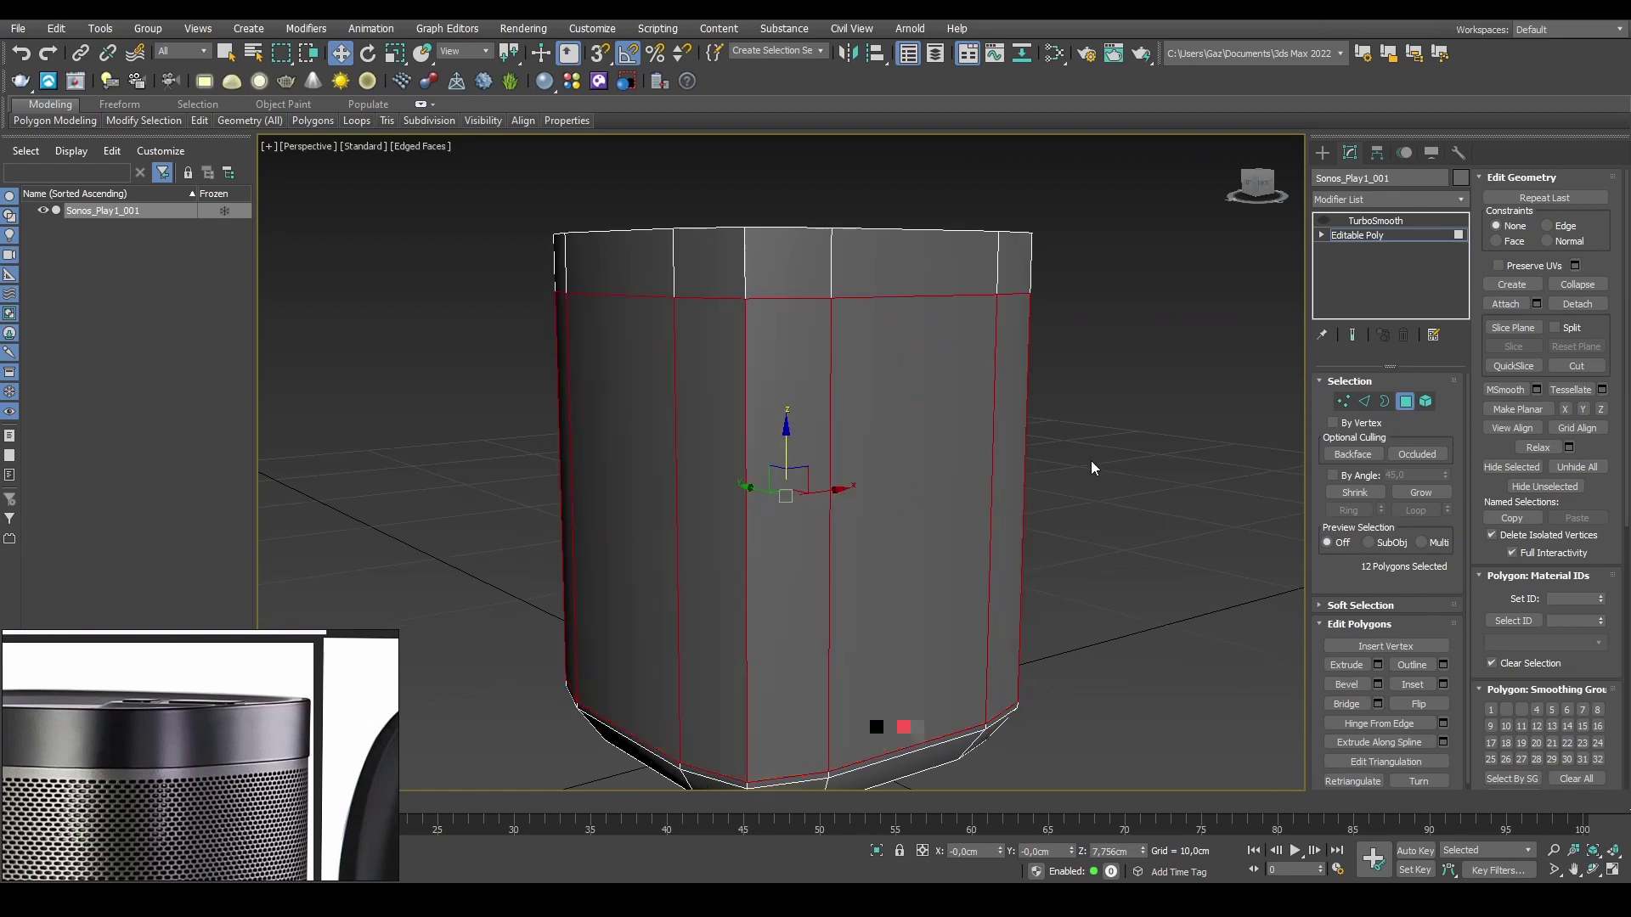
key("F2")
key("F2")
key("F2")
mouse_move(994, 456)
middle_mouse_down("alt")
mouse_move(761, 416)
mouse_move(940, 462)
mouse_move(986, 372)
mouse_move(954, 390)
mouse_move(965, 415)
middle_mouse_up("alt")
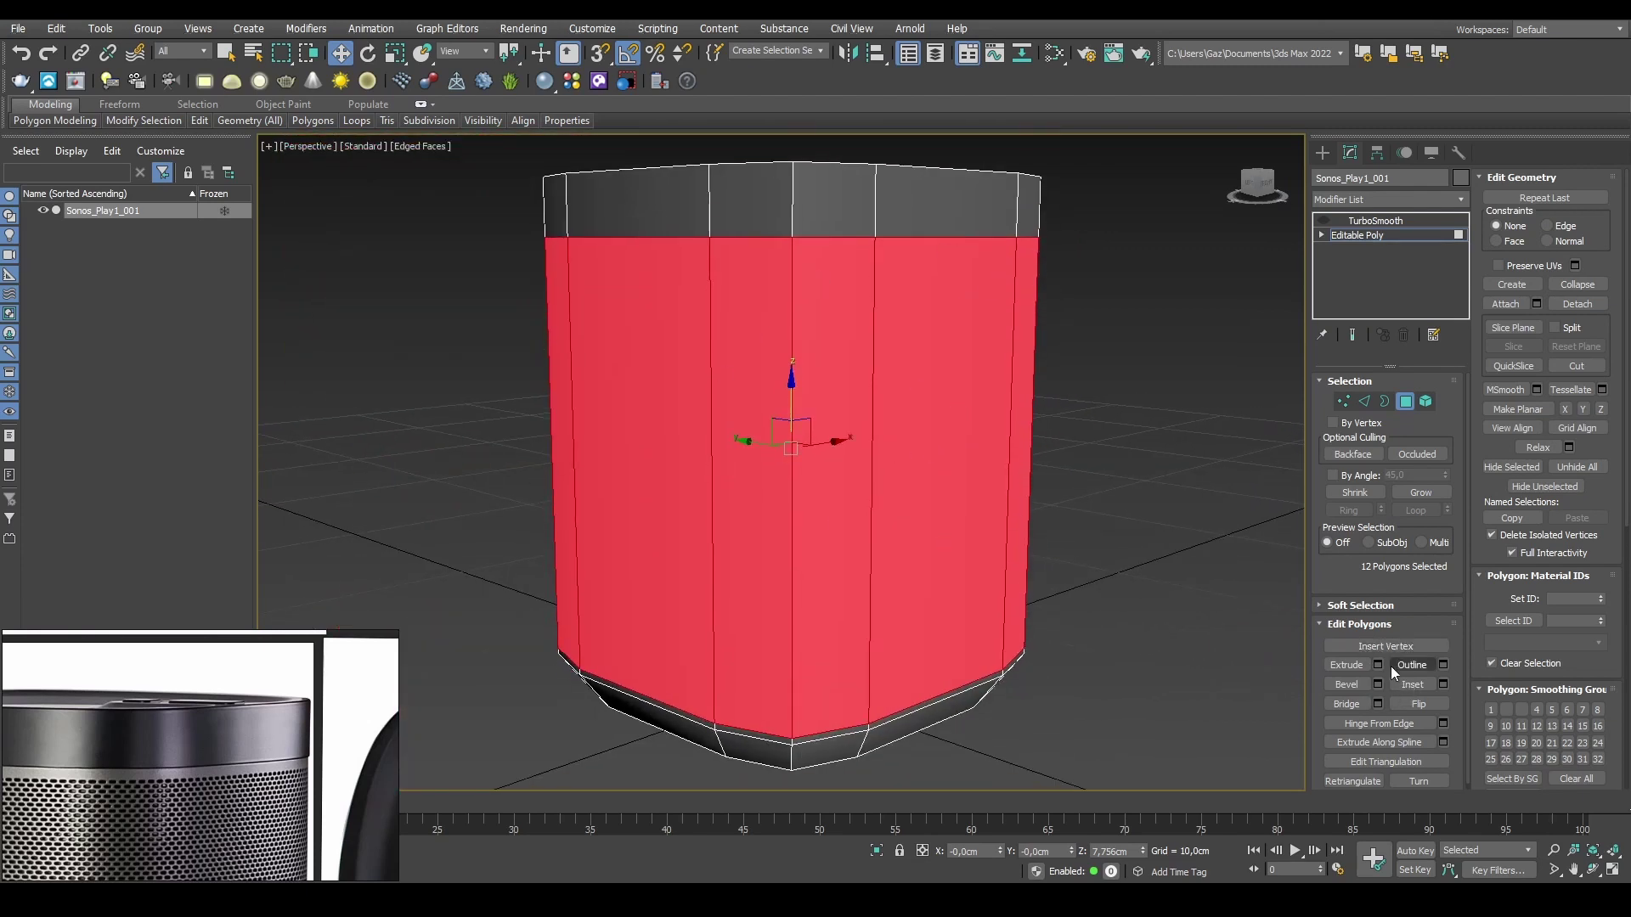
Step: Start extruding the selected side polygons inward with a height of -0.4 cm
left_click(1378, 665)
middle_click_drag(997, 427, 1007, 355, "alt")
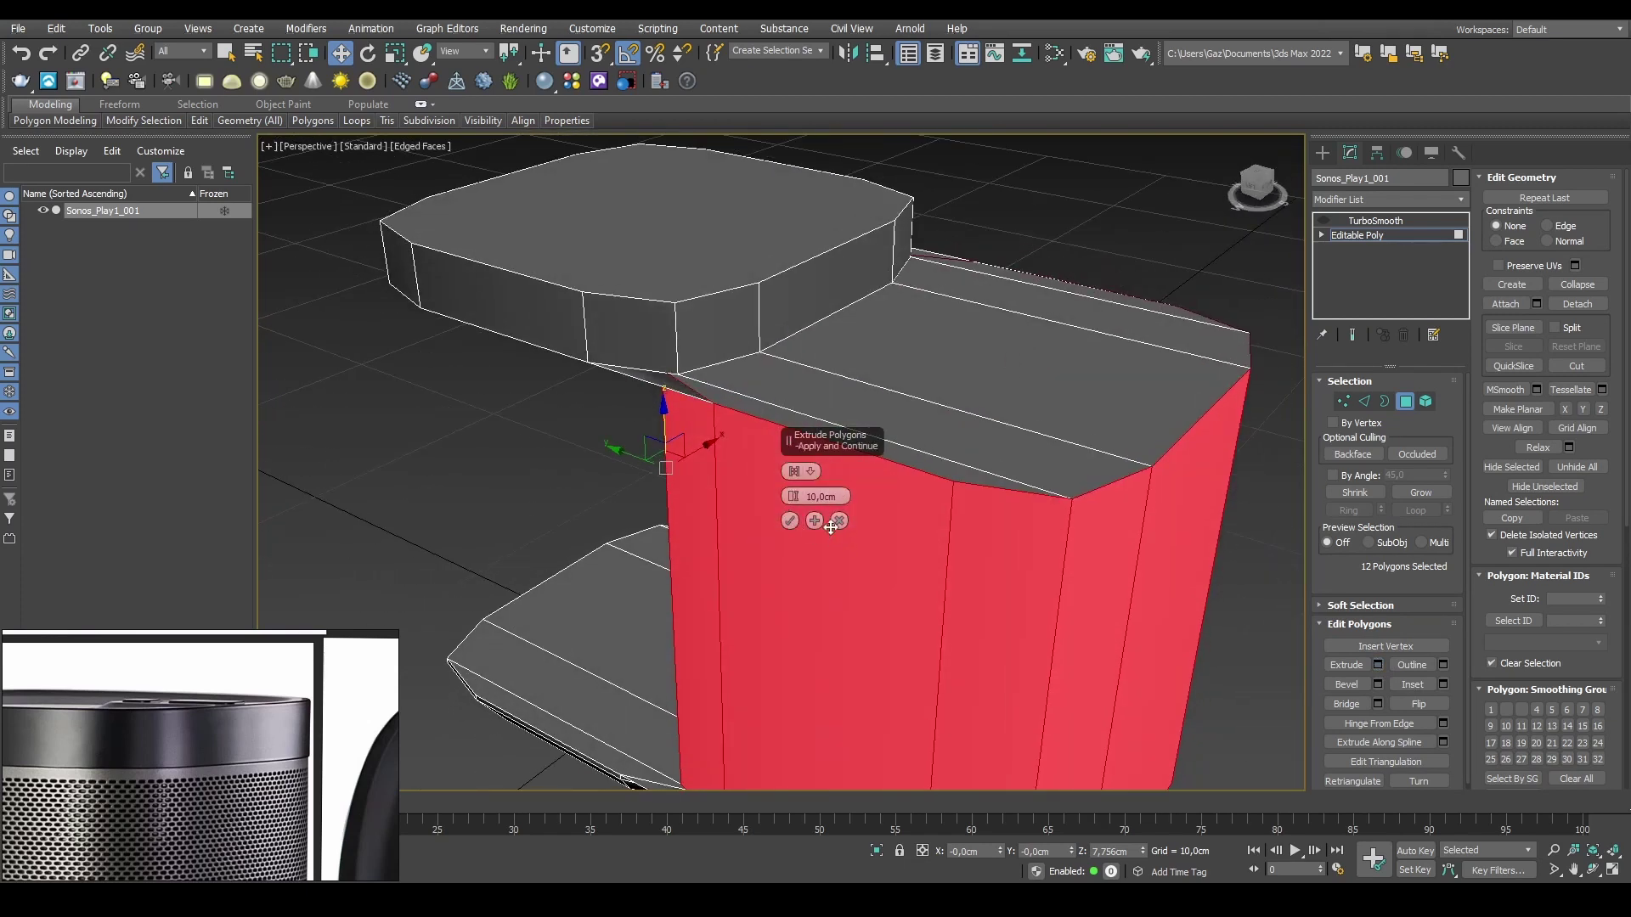
right_click(794, 498)
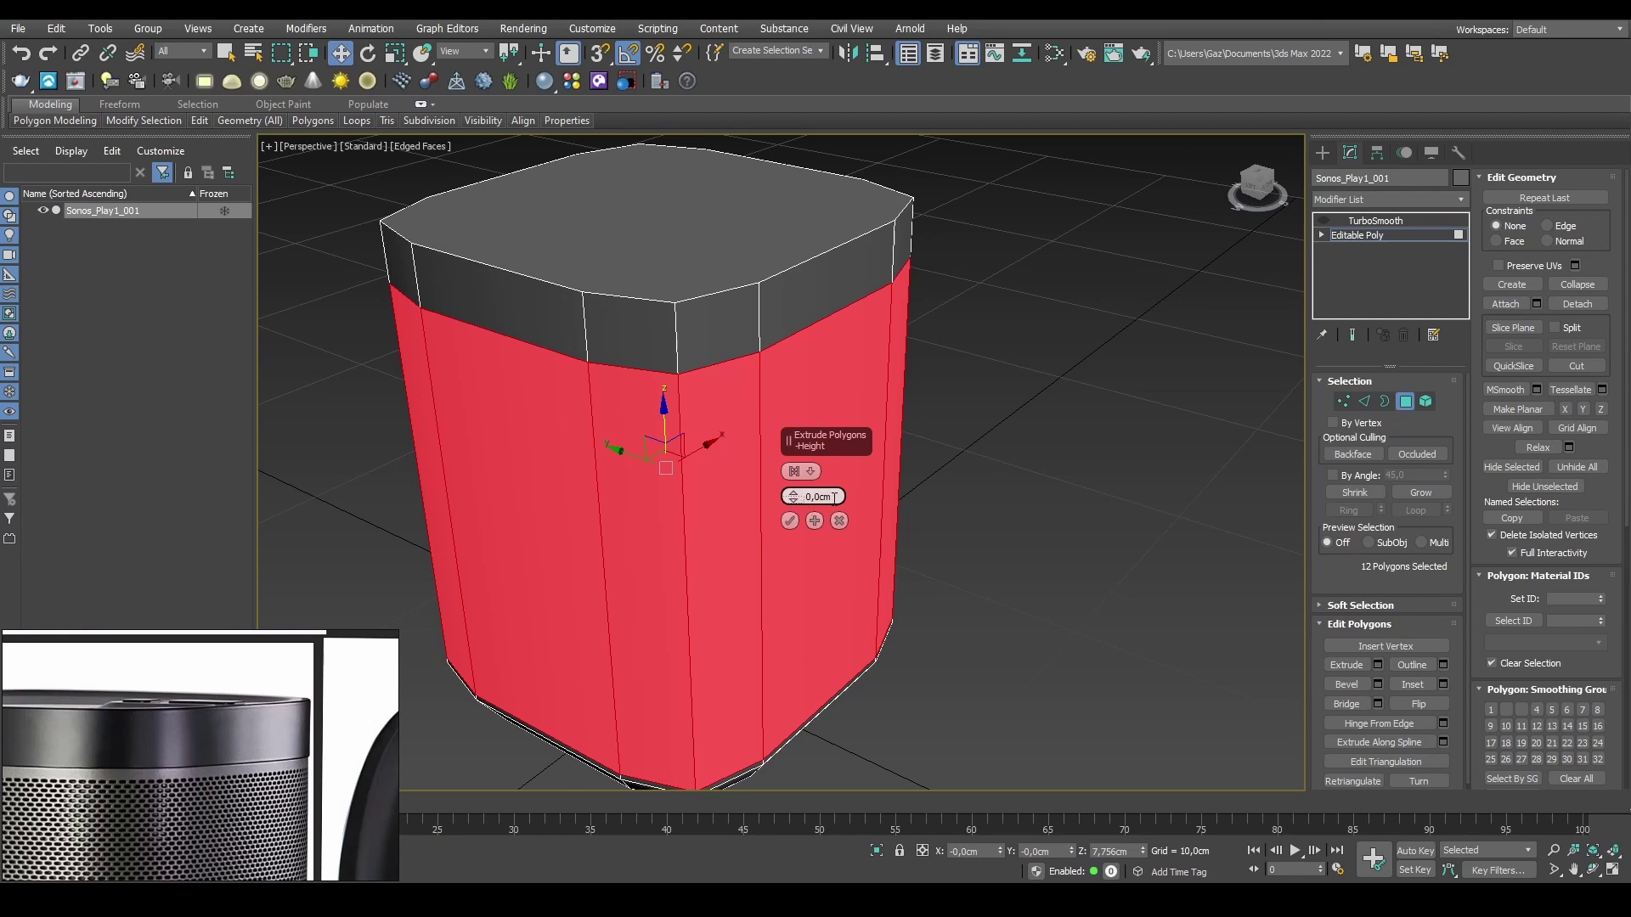
mouse_move(793, 497)
middle_mouse_down("alt")
mouse_move(931, 416)
mouse_move(780, 508)
middle_mouse_up("alt")
left_click_drag(791, 498, 793, 501)
mouse_move(963, 466)
middle_mouse_down("alt")
mouse_move(970, 420)
mouse_move(965, 445)
middle_mouse_up("alt")
left_click_drag(818, 497, 940, 498)
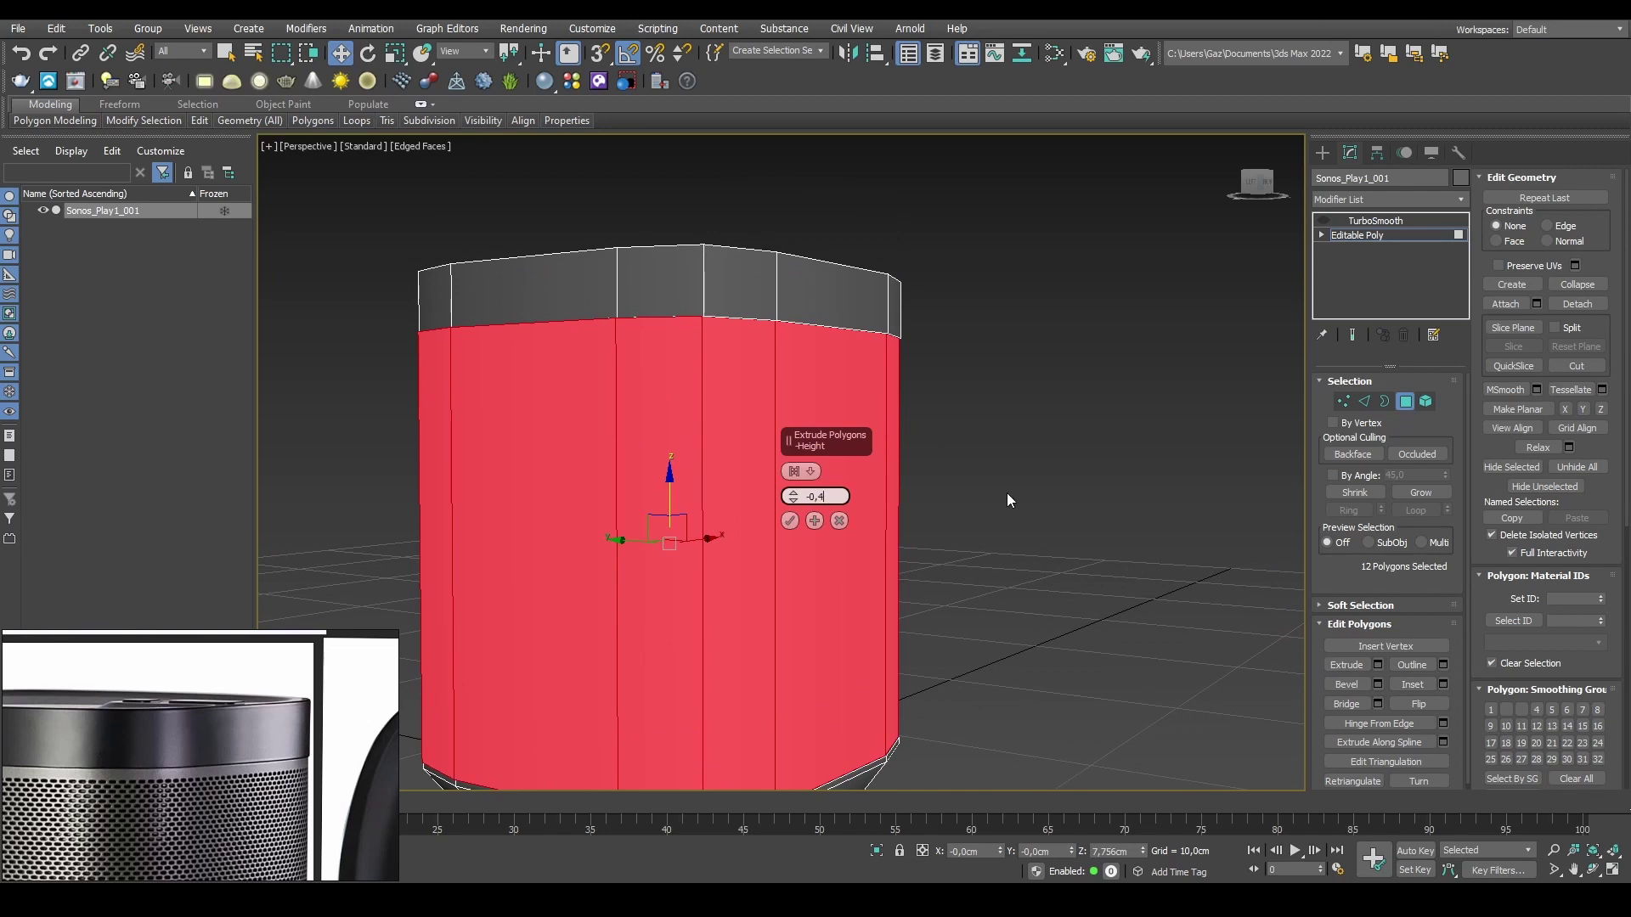
type("-0,4")
key("Return")
middle_click_drag(889, 489, 887, 441, "alt")
Step: Set the side polygons' extrusion to Local Normal with a height of -0.1 cm, apply it and clear the selection
left_click(807, 470)
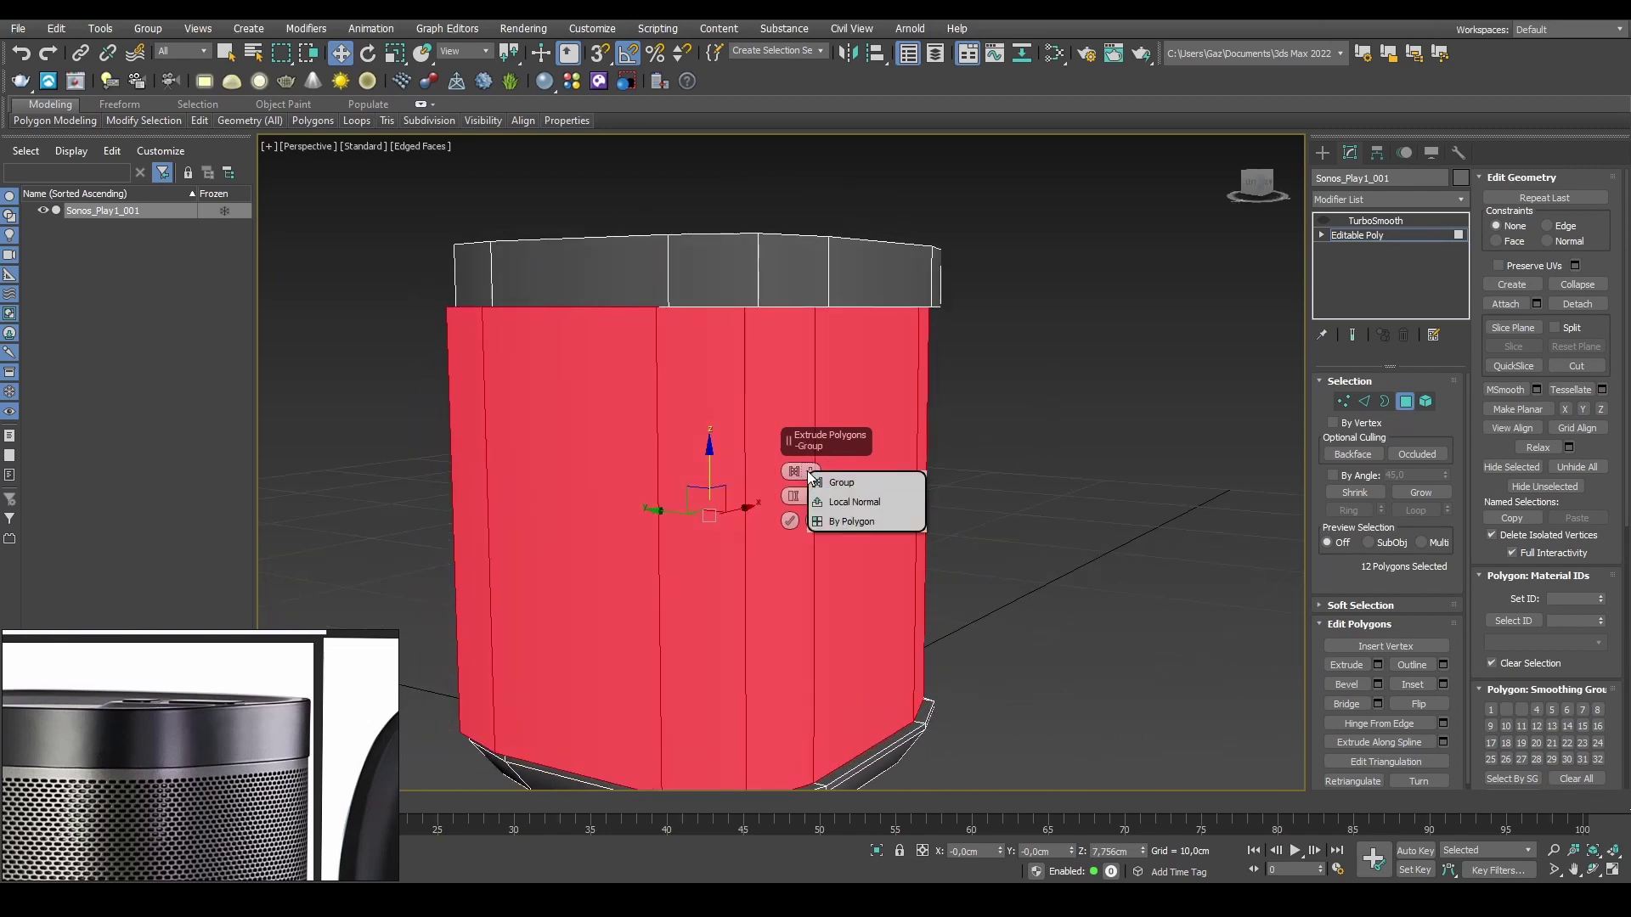
left_click(858, 503)
middle_click_drag(859, 507, 939, 340, "alt")
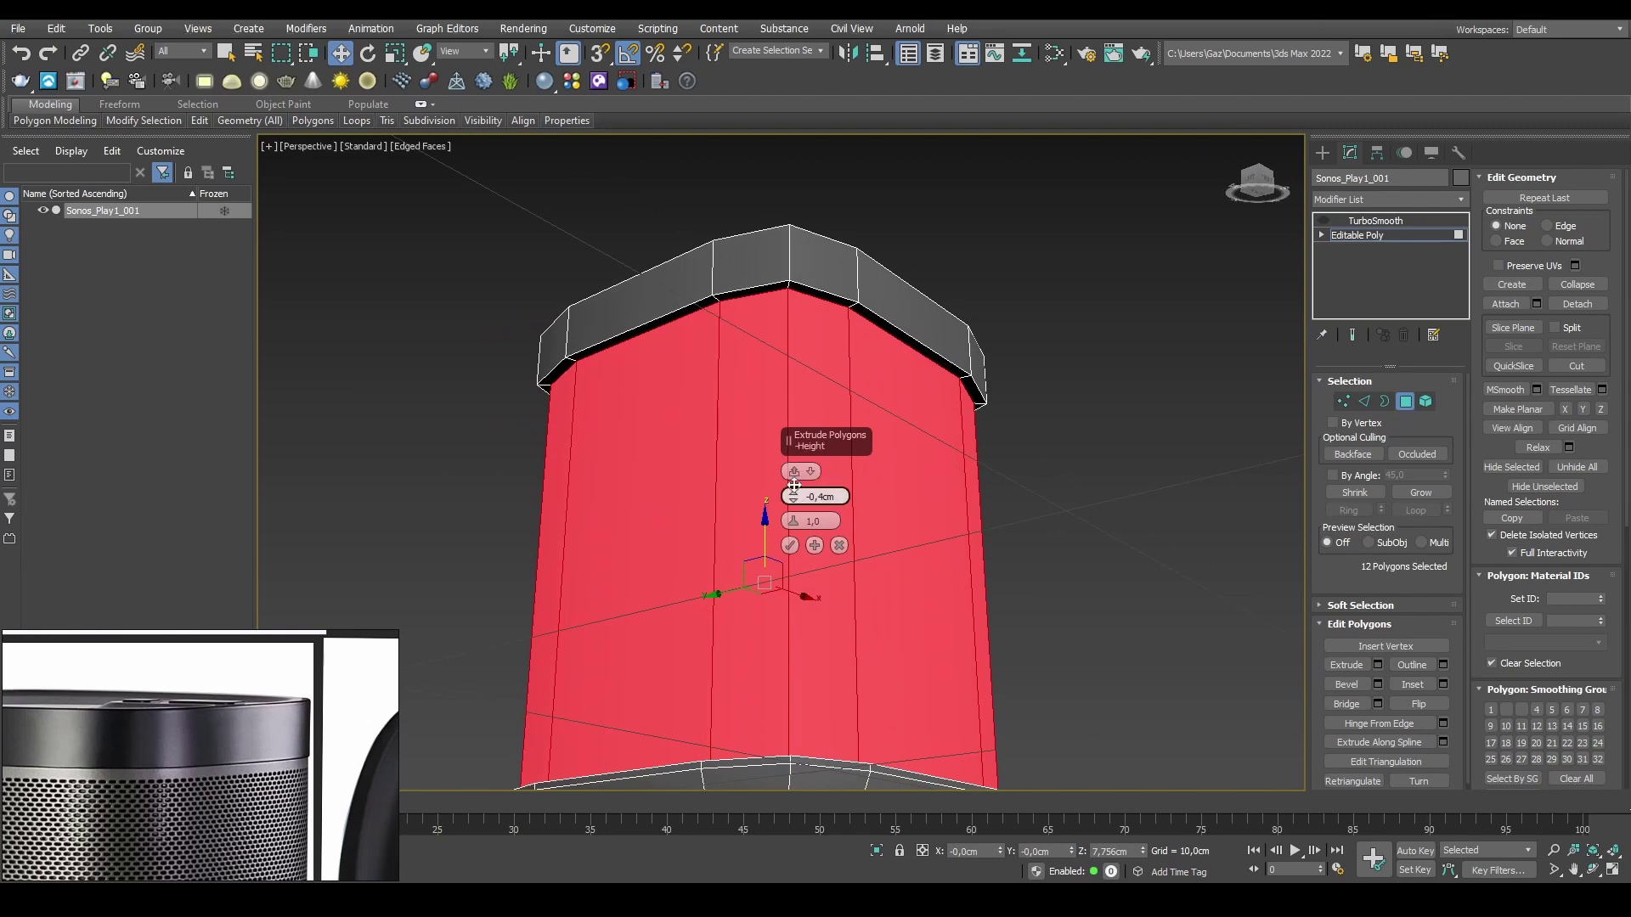
left_click_drag(791, 496, 789, 491)
scroll(970, 471, "up", 4)
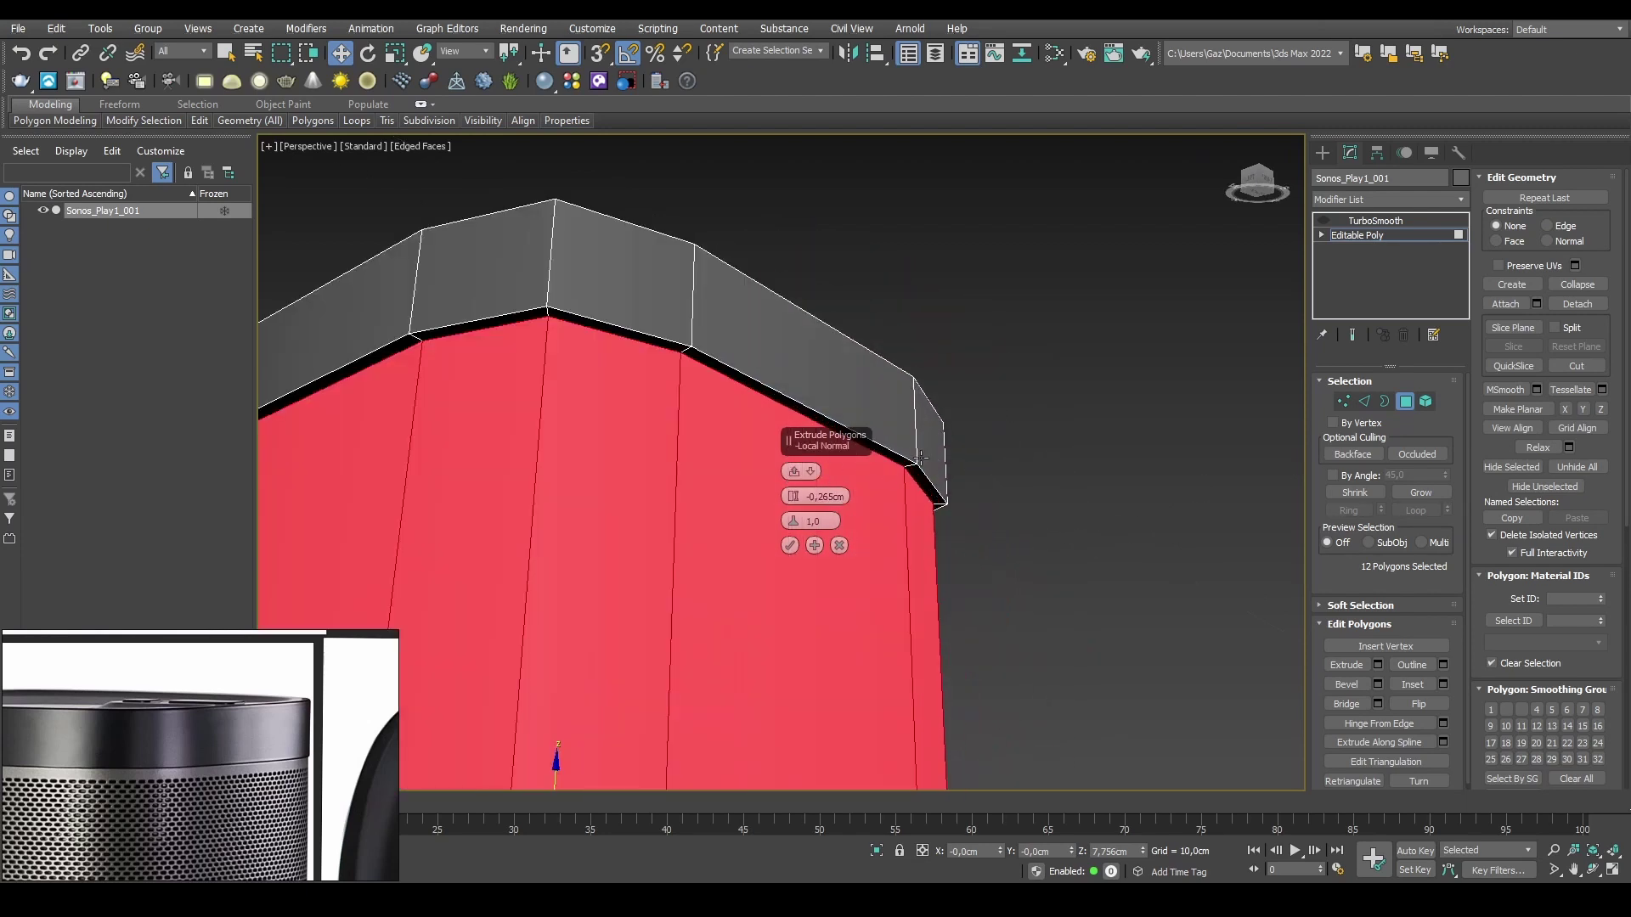
type("-0,1")
key("Return")
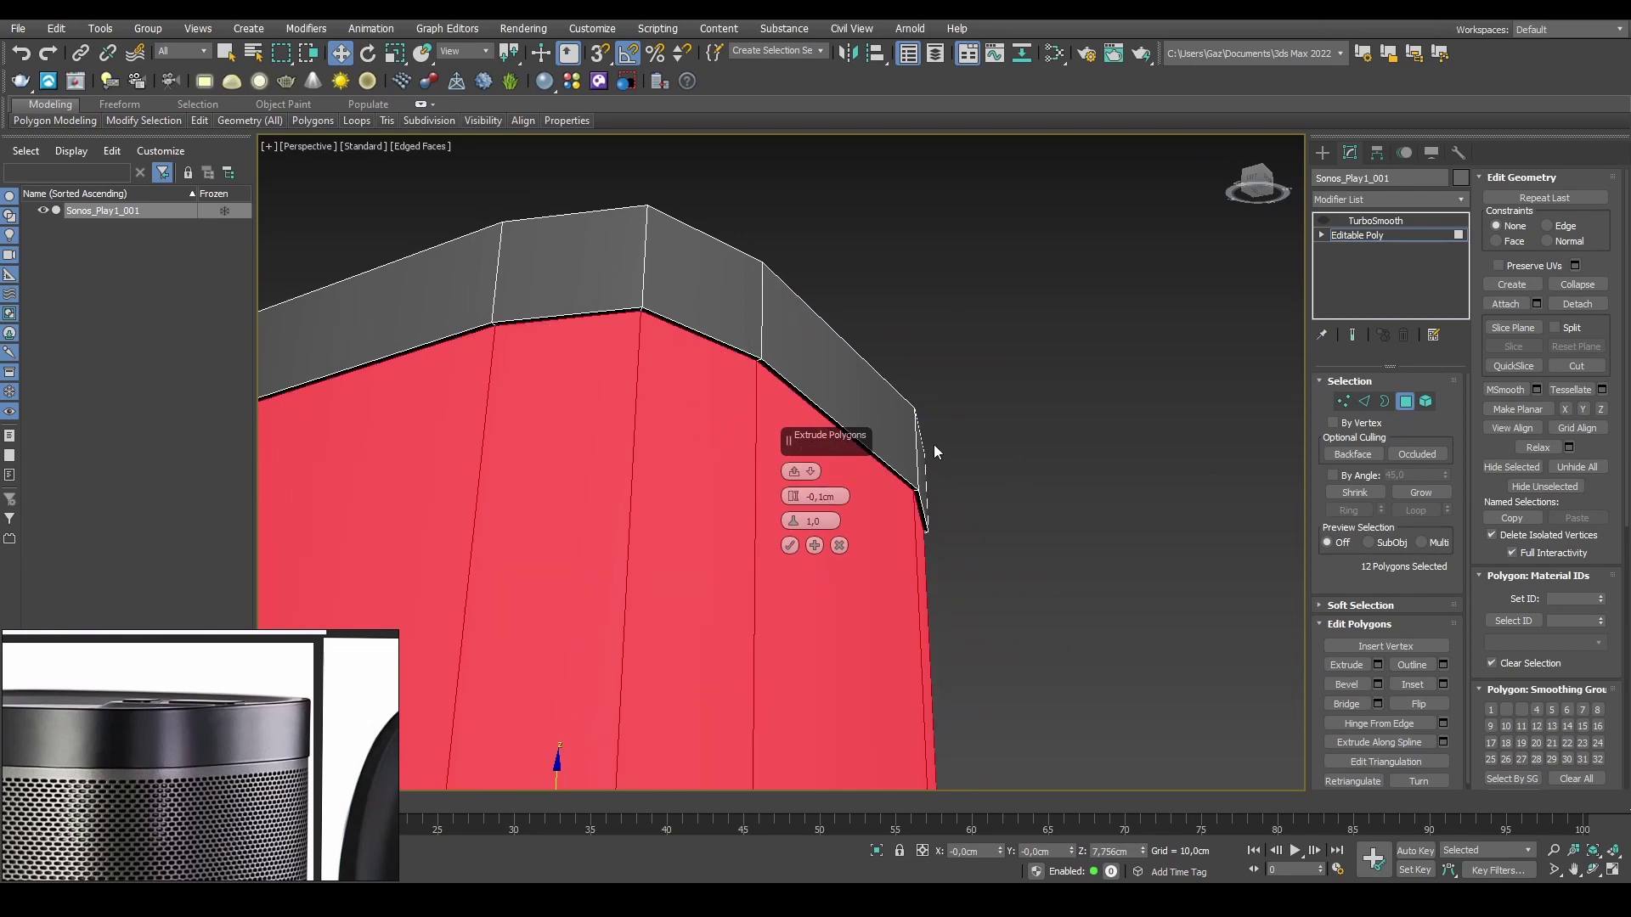
middle_click_drag(958, 429, 971, 412)
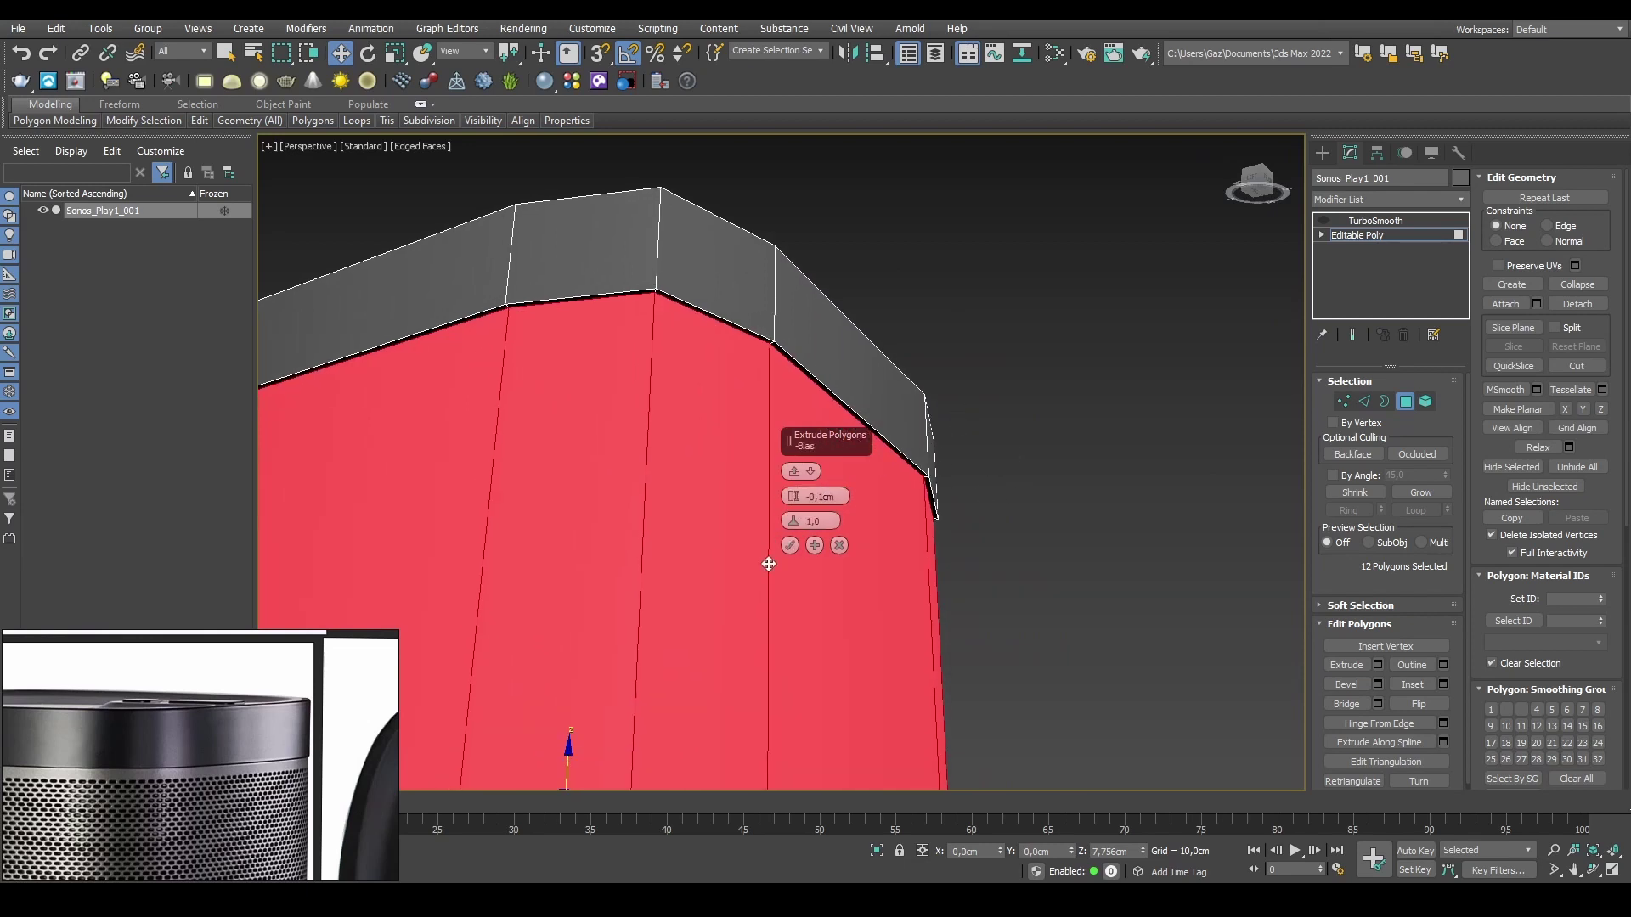
left_click(790, 545)
left_click(996, 616)
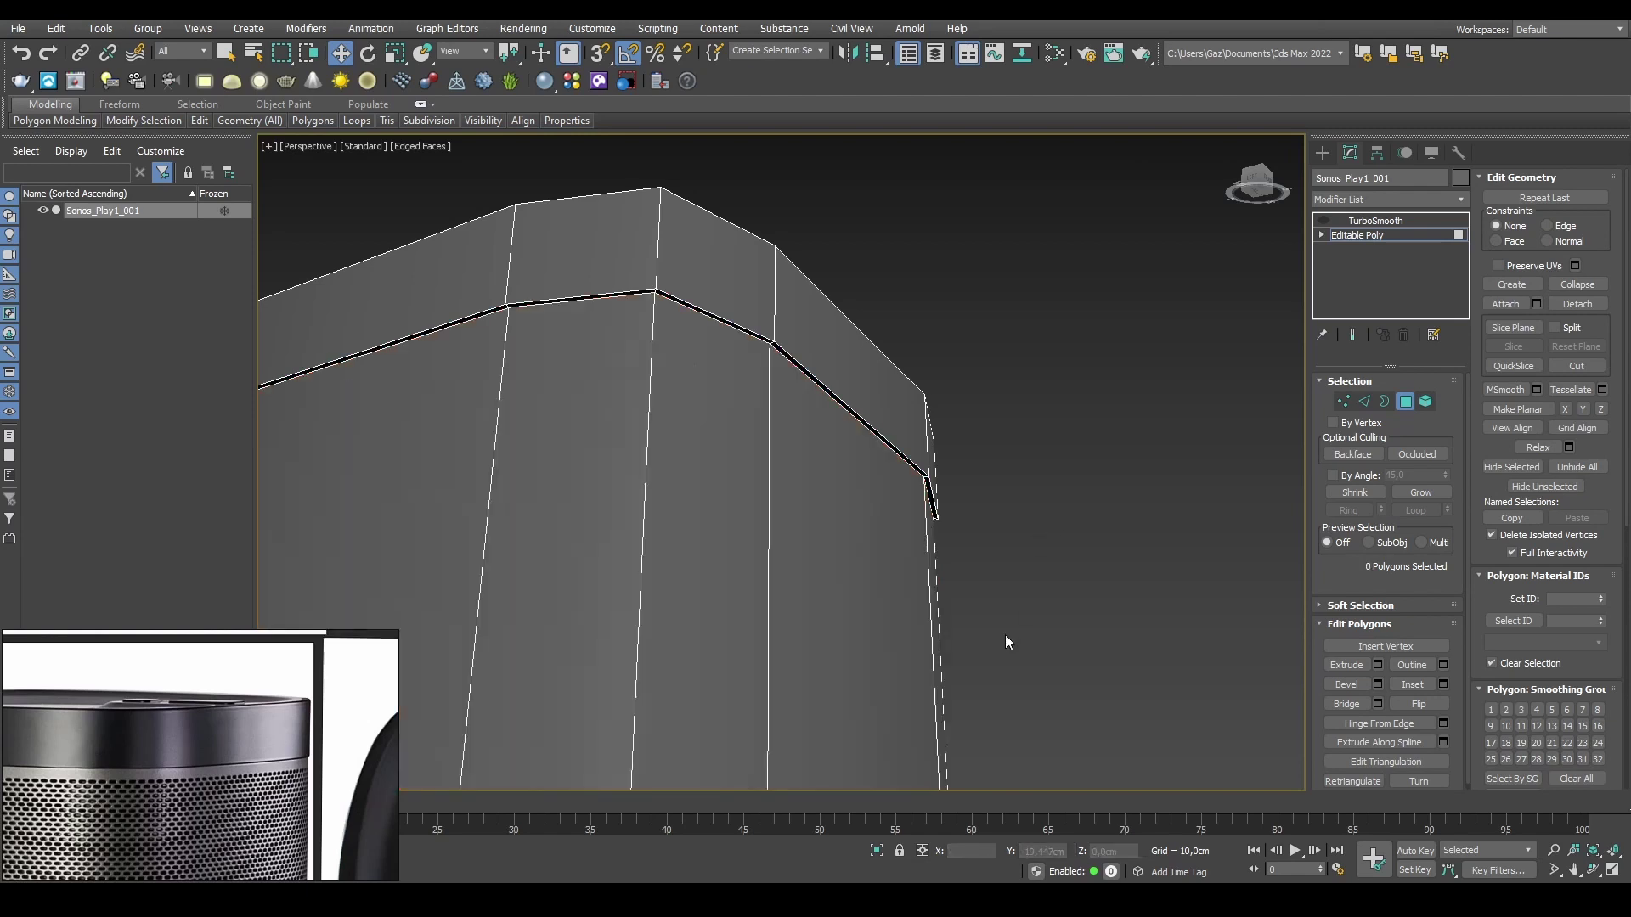
Step: Examine the recessed side band's edges at the base and top rim, and compare the body with the reference image
scroll(992, 436, "down", 8)
scroll(953, 515, "up", 10)
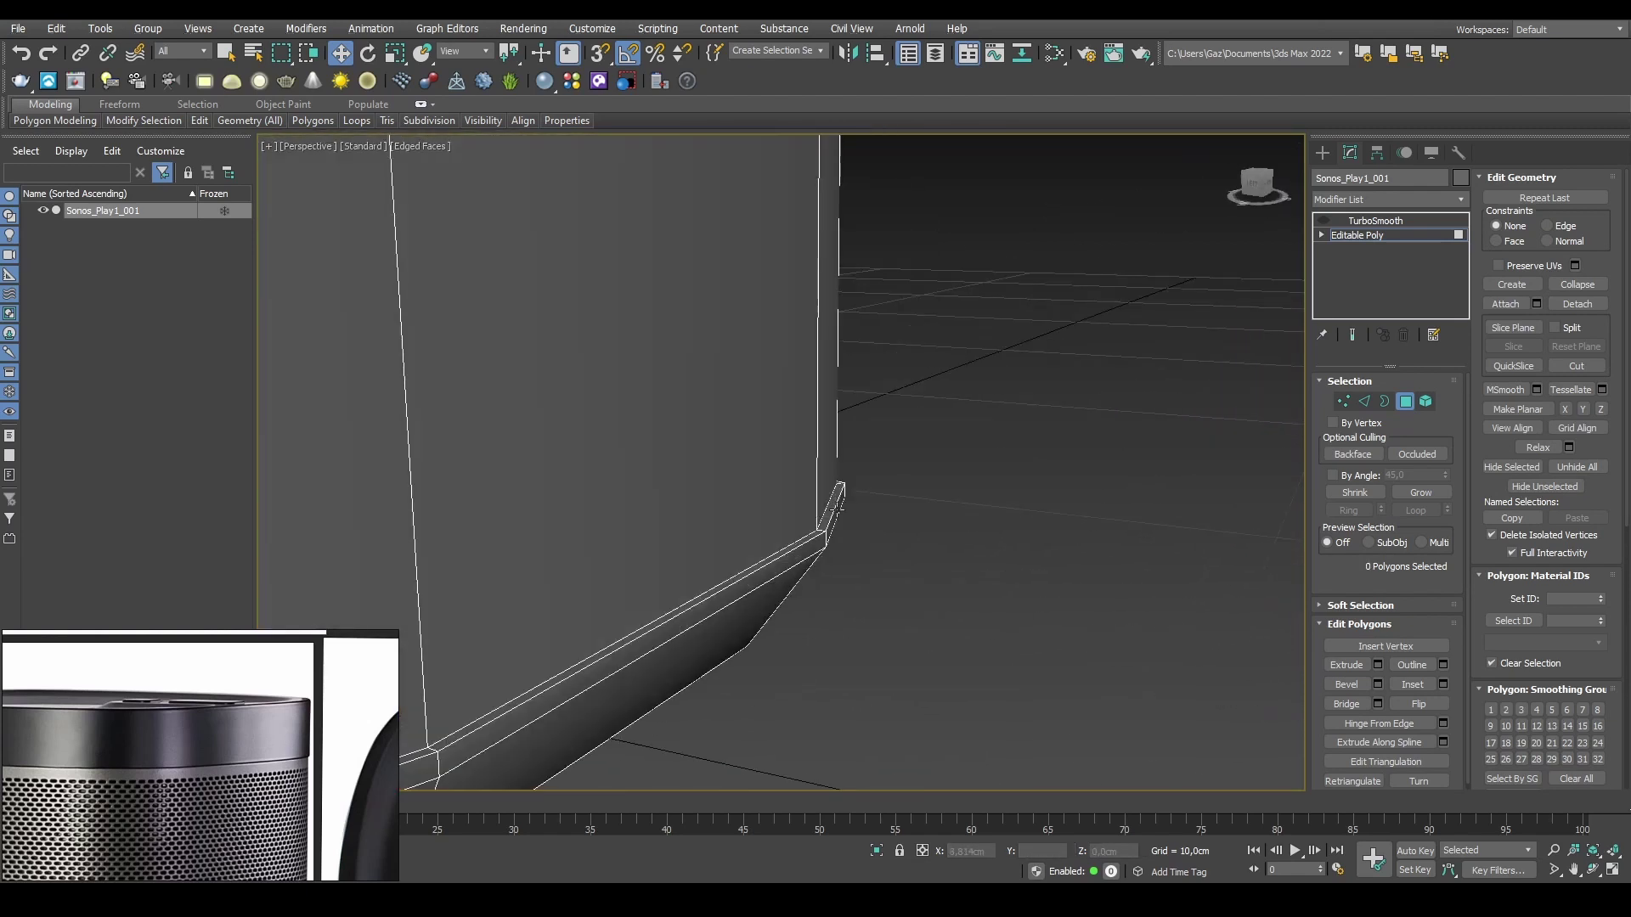
middle_click_drag(823, 479, 849, 454)
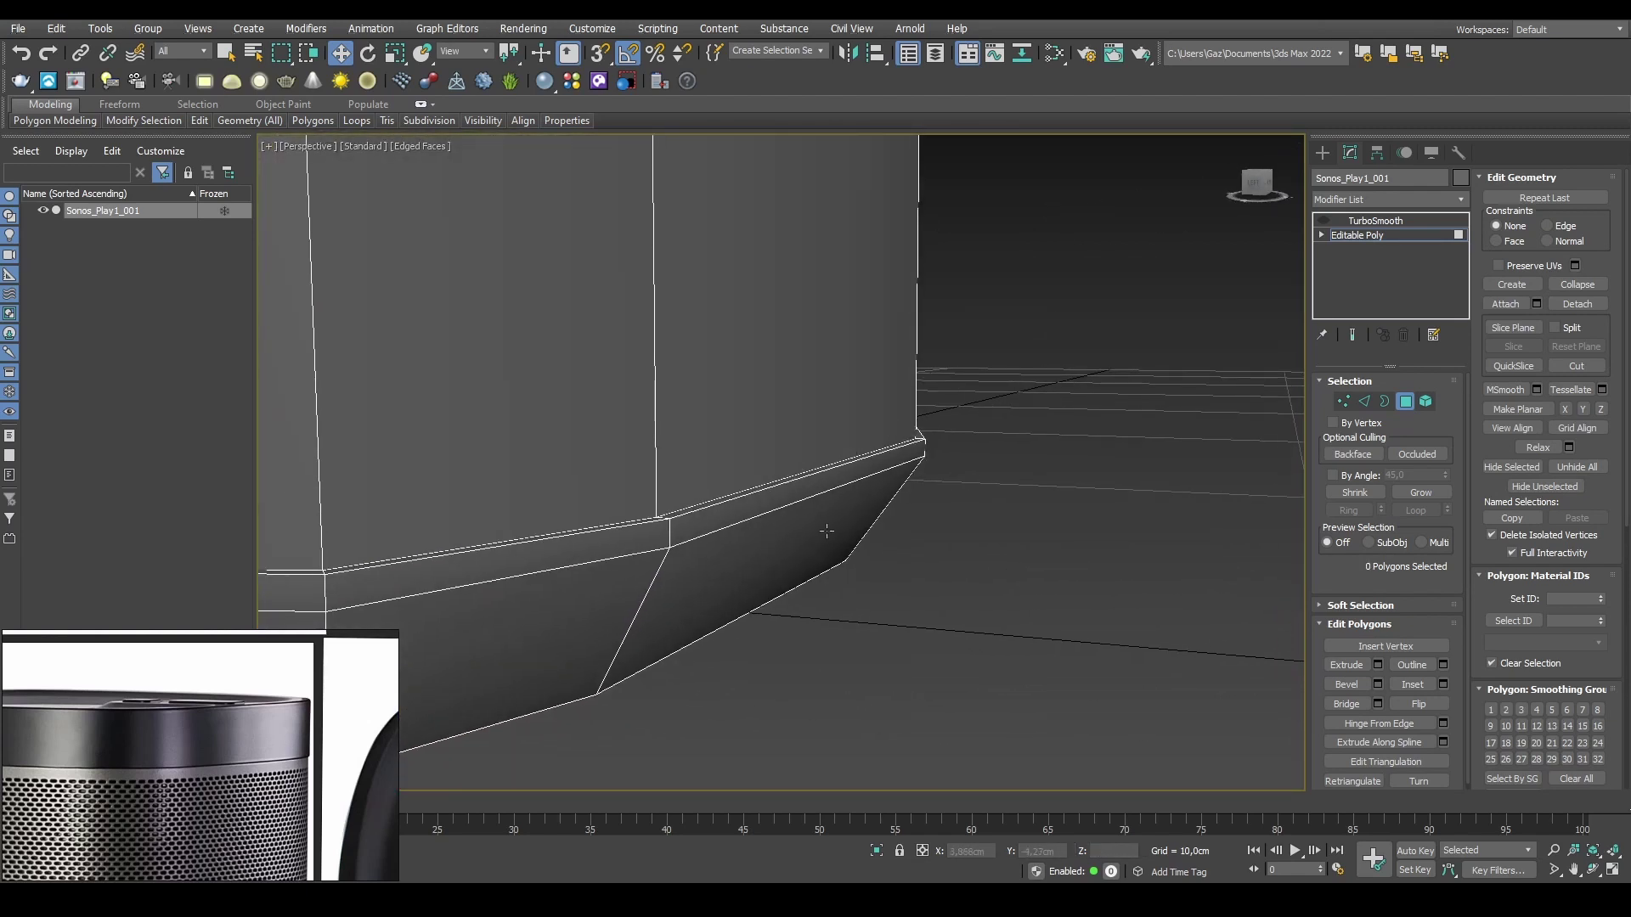
key("2")
left_click(903, 448)
middle_click_drag(925, 457, 985, 472, "alt")
scroll(985, 470, "down", 6)
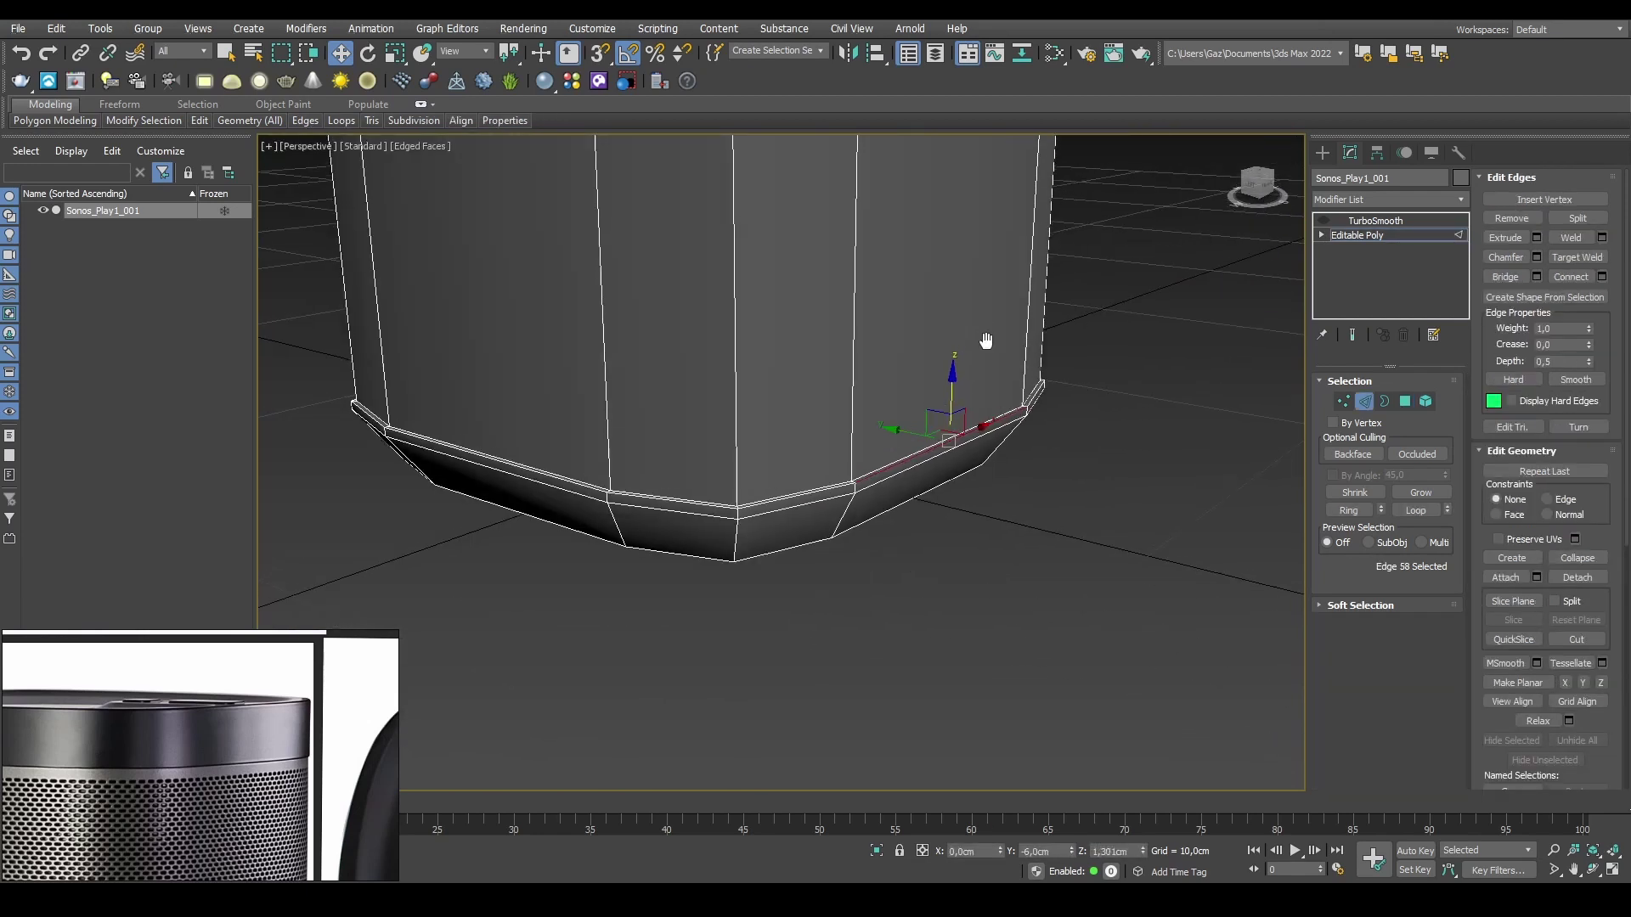
left_click(1062, 418)
middle_click_drag(907, 378, 671, 438)
scroll(915, 476, "down", 4)
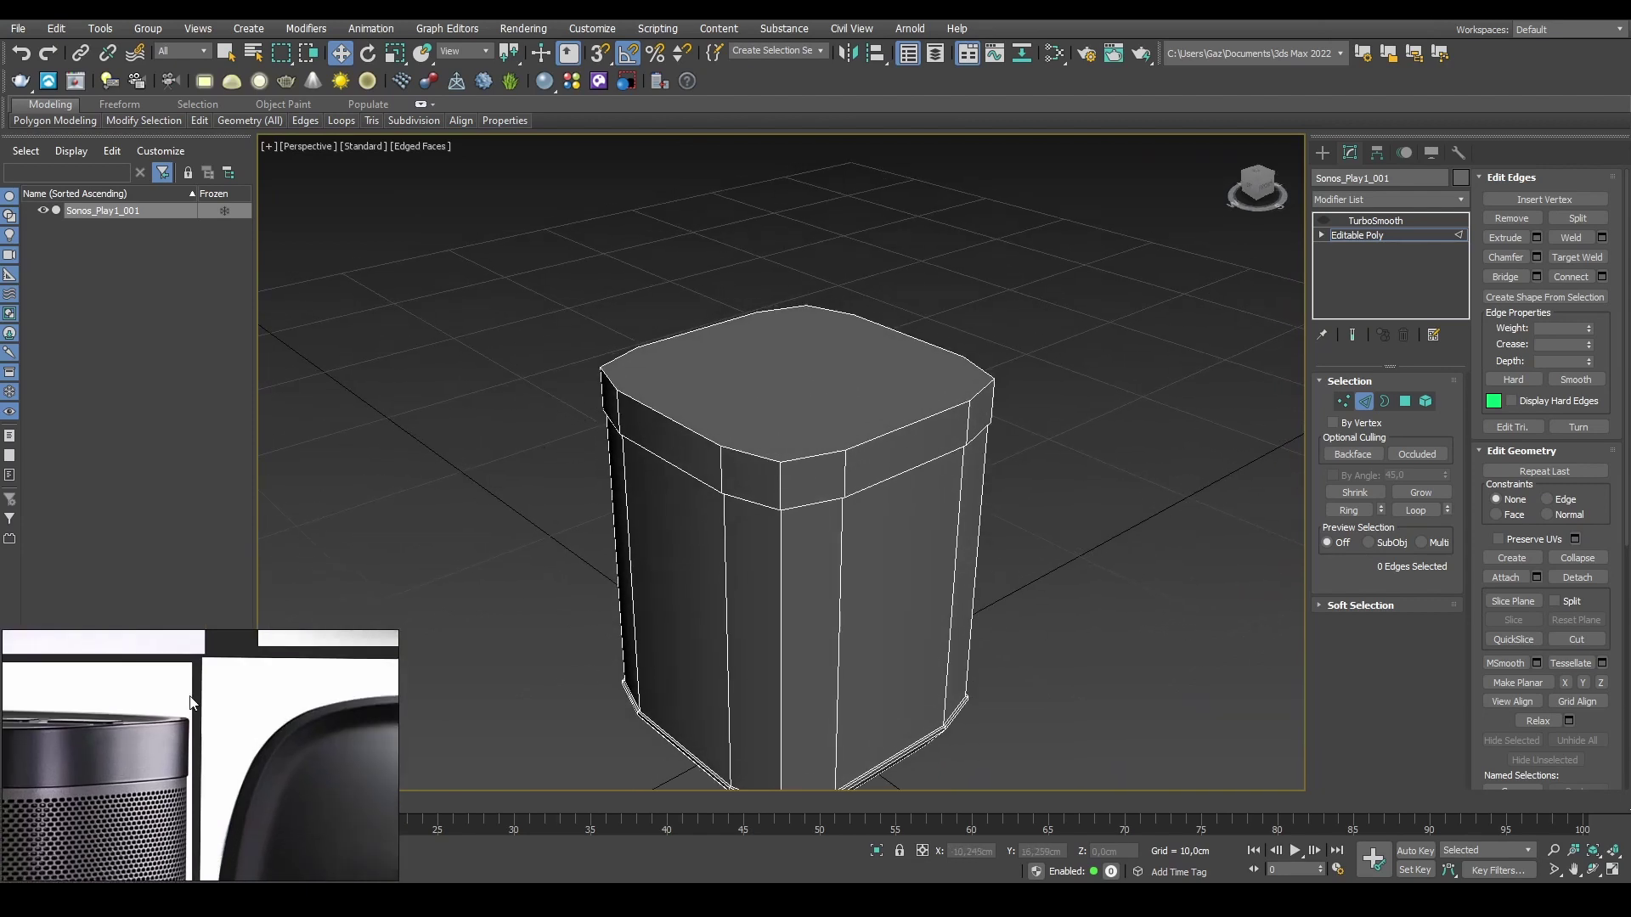
middle_click_drag(941, 422, 878, 473, "alt")
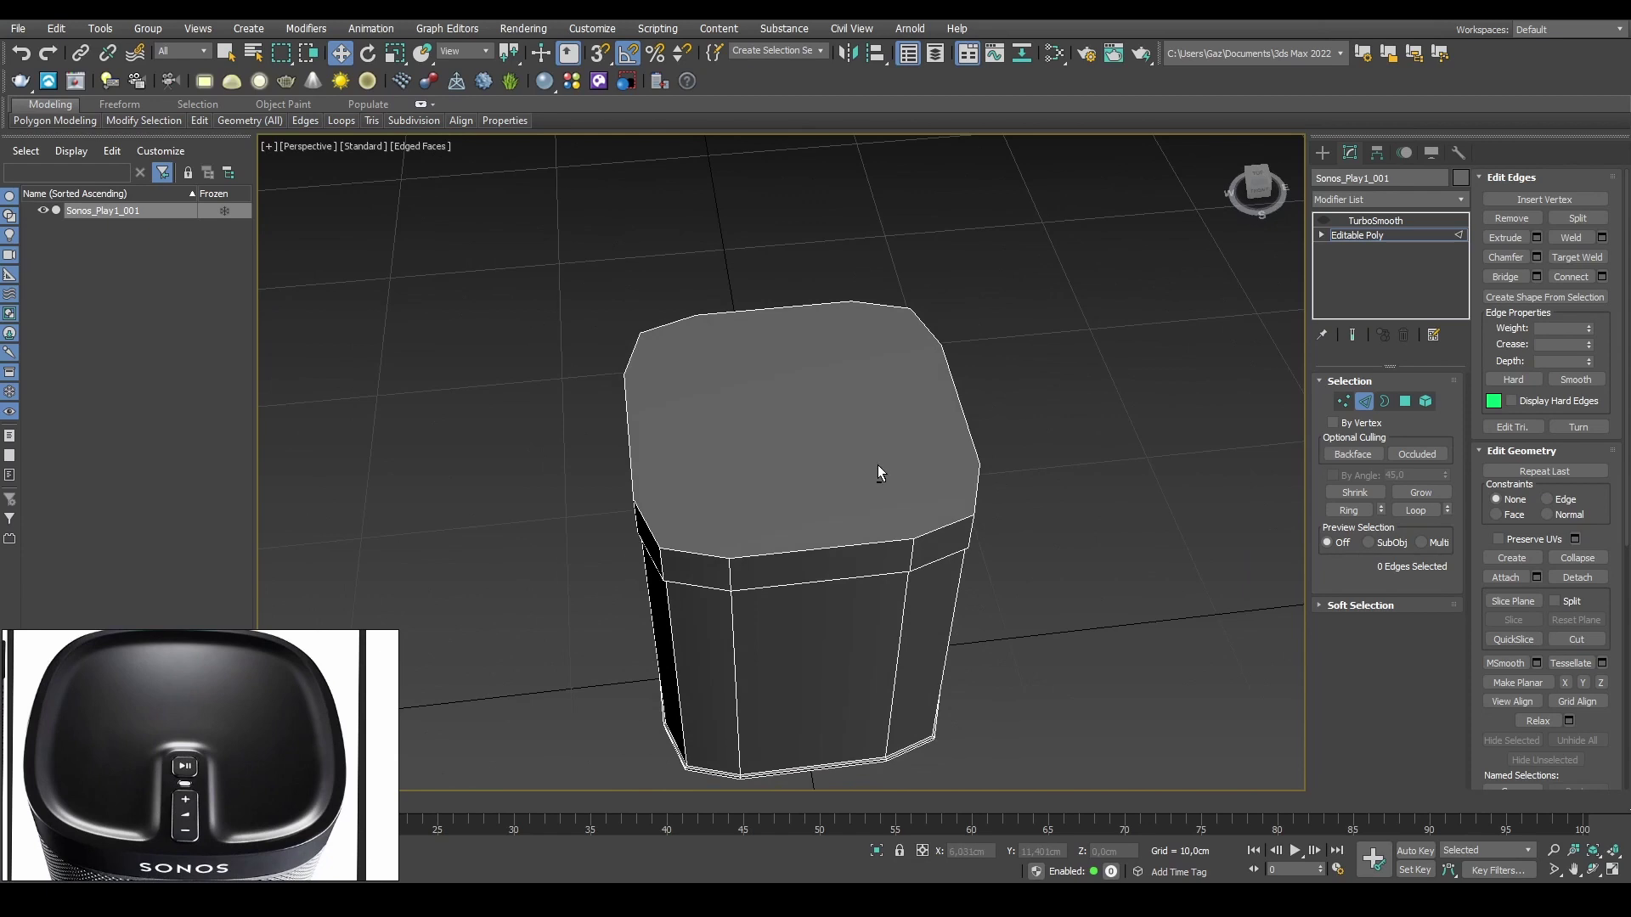
key("2")
key("2")
left_click(828, 545)
middle_click_drag(1159, 503, 1016, 410, "alt")
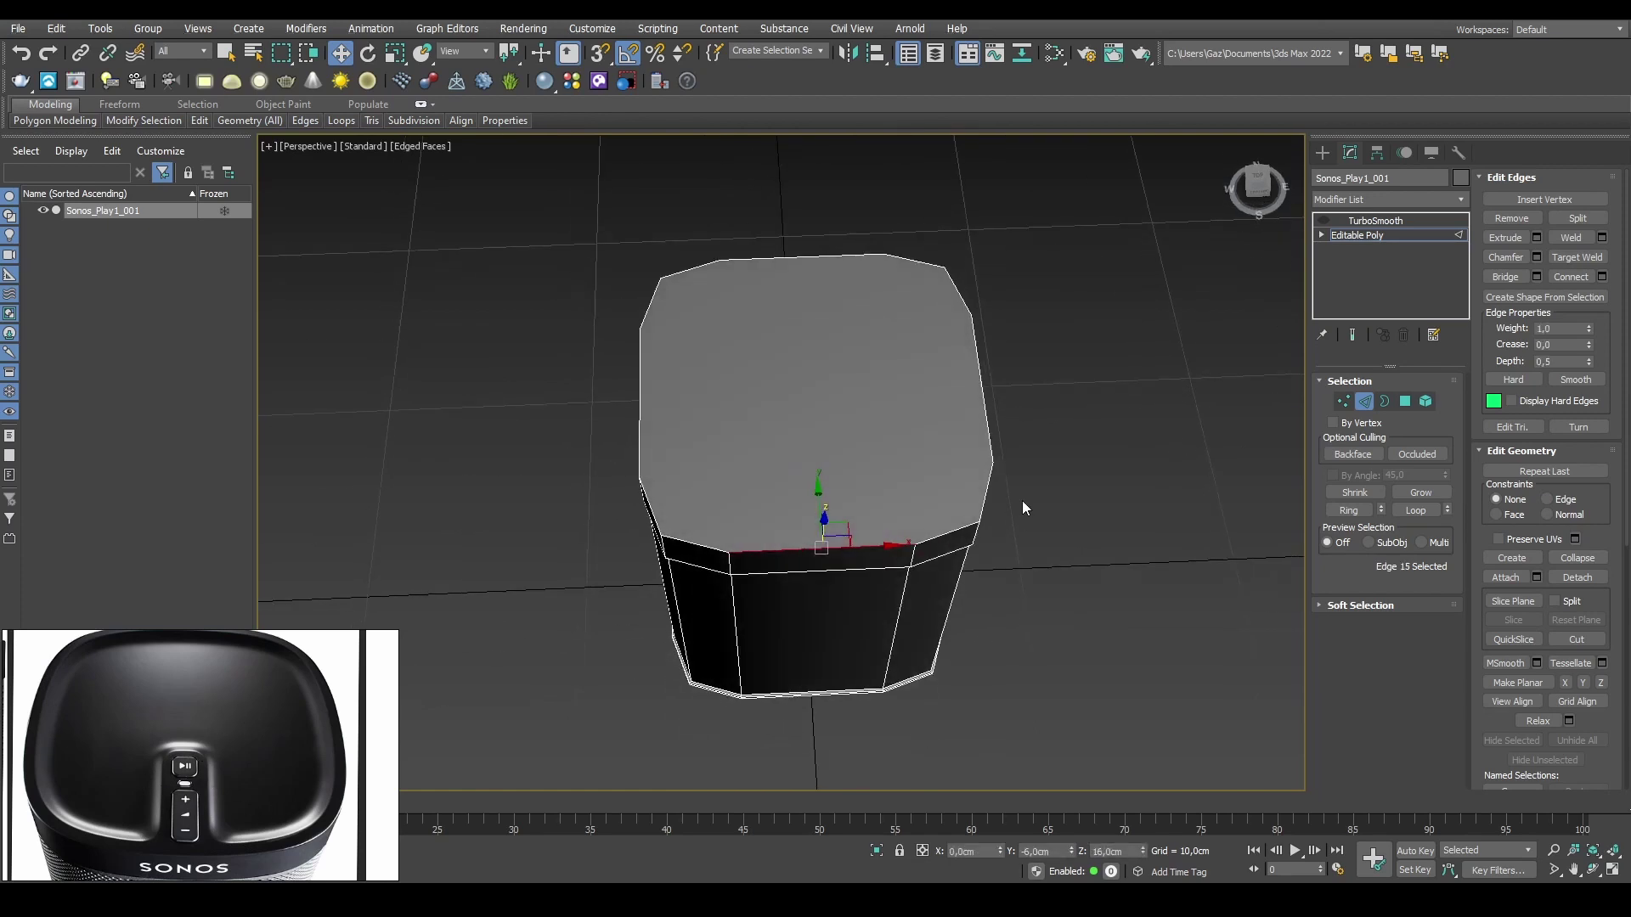
key("alt+r")
middle_click_drag(813, 291, 807, 369, "alt")
left_click_drag(781, 284, 808, 447, "ctrl")
middle_click_drag(812, 510, 884, 476, "alt")
middle_click_drag(207, 788, 203, 727)
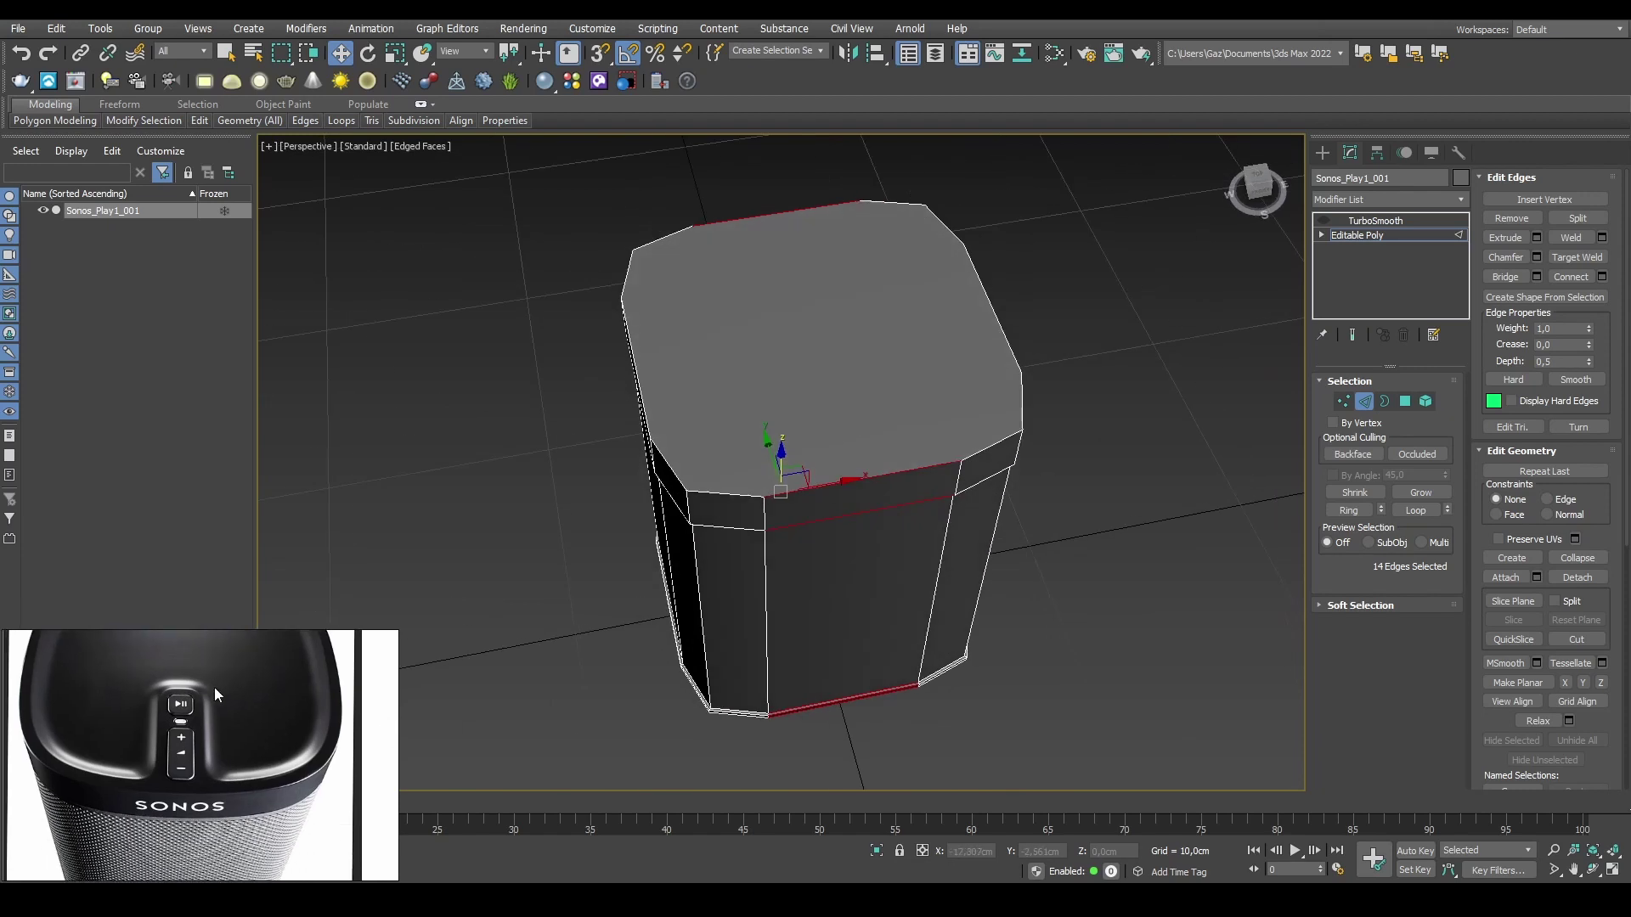
middle_click_drag(657, 573, 843, 390, "alt")
left_click(843, 390)
Step: Insert a centre edge loop running front to back around the body by connecting the middle horizontal edges
scroll(822, 237, "down", 3)
middle_click_drag(823, 237, 786, 298)
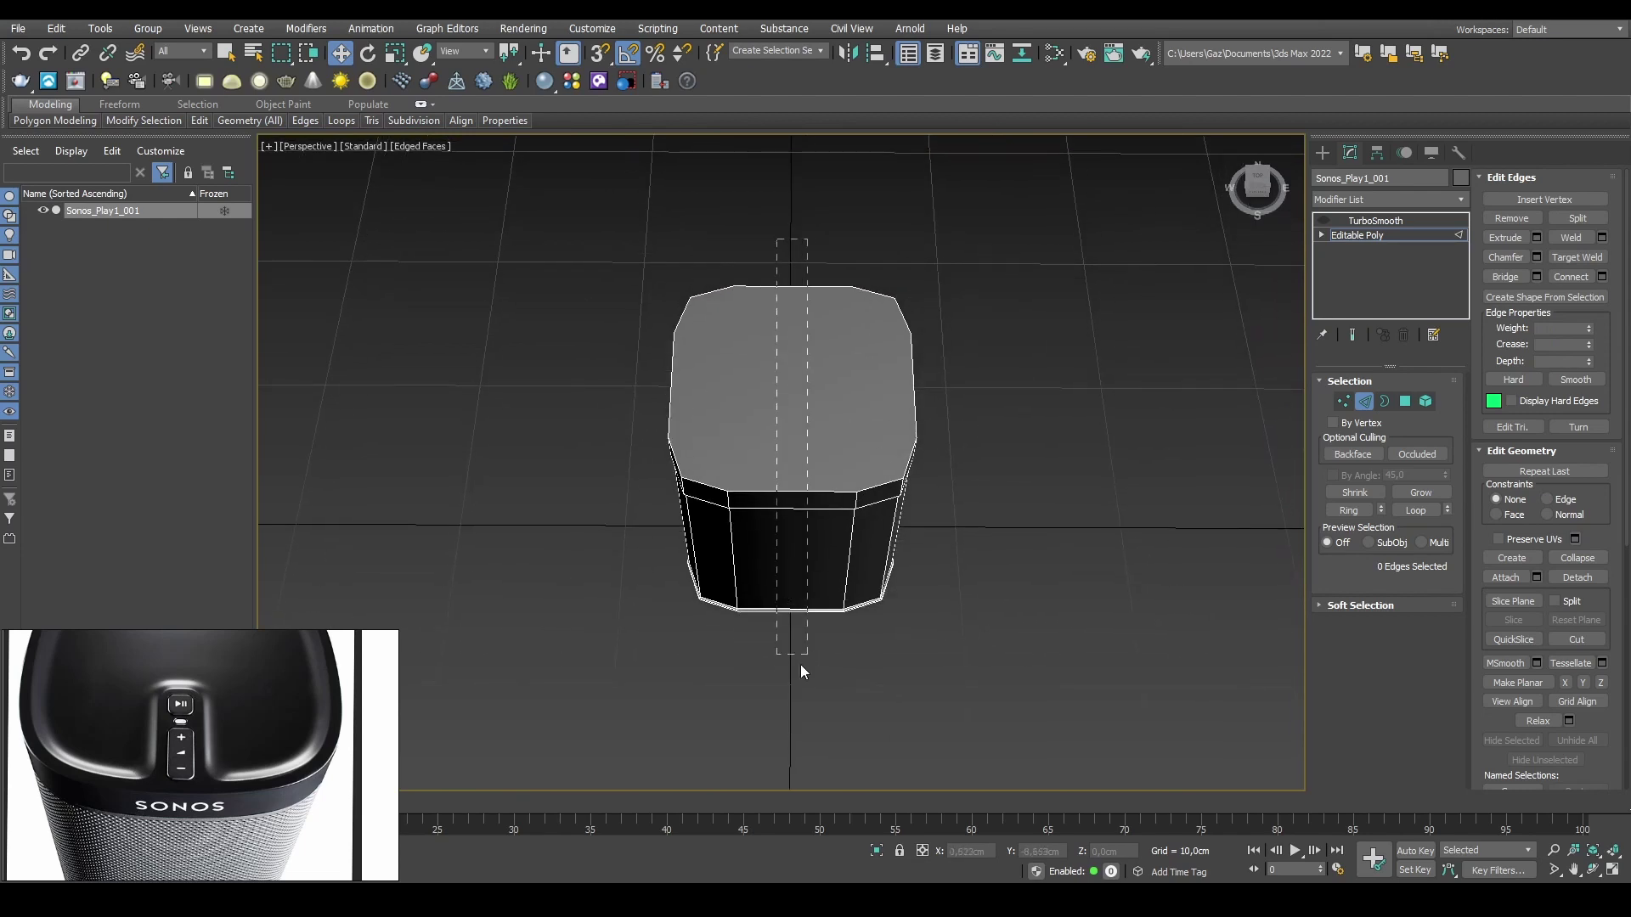
left_click_drag(799, 665, 803, 666)
middle_click_drag(788, 402, 783, 450, "alt")
left_click(1569, 277)
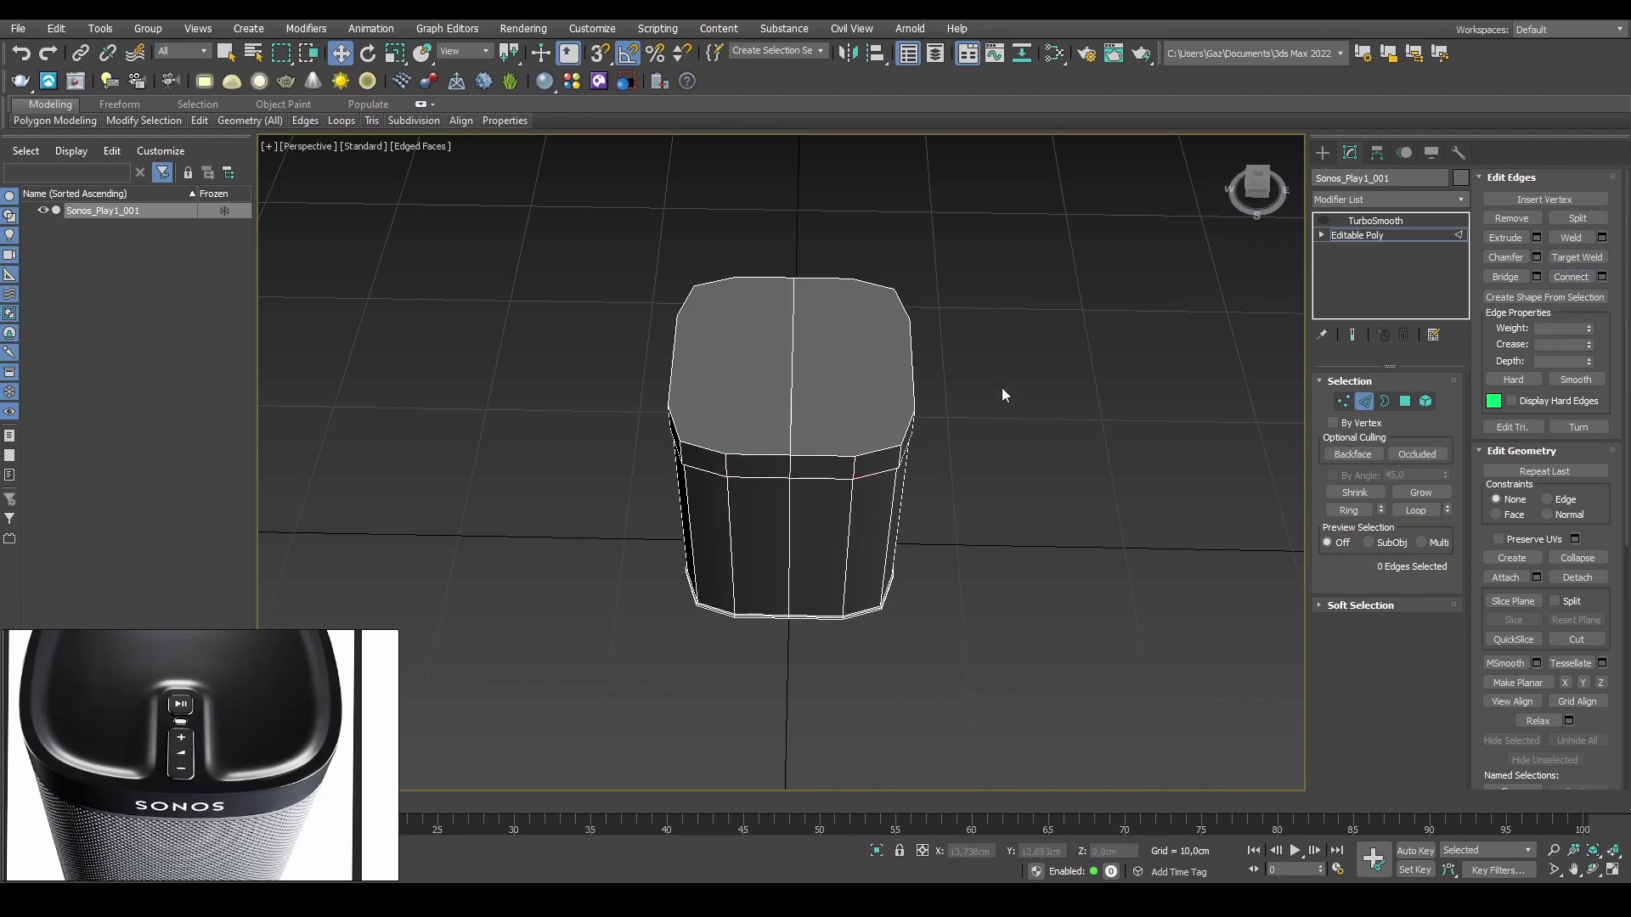
Step: Try to connect the middle horizontal edges of the body's other two sides
middle_click_drag(995, 395, 580, 459, "alt")
left_click_drag(1000, 481, 961, 484)
middle_click_drag(961, 485, 904, 212, "alt")
left_click(1574, 277)
key("ctrl+z")
Step: Insert a second centre edge loop around the body, perpendicular to the front-to-back one, and clear the selection
middle_click_drag(1028, 347, 977, 543, "alt")
left_click(940, 400)
middle_click_drag(940, 399, 925, 394, "alt")
left_click_drag(801, 610, 802, 611)
left_click(1577, 279)
left_click(972, 418)
middle_click_drag(972, 419, 901, 384, "alt")
Step: In the top view, select the mid-side vertices on all four sides of the body
key("t")
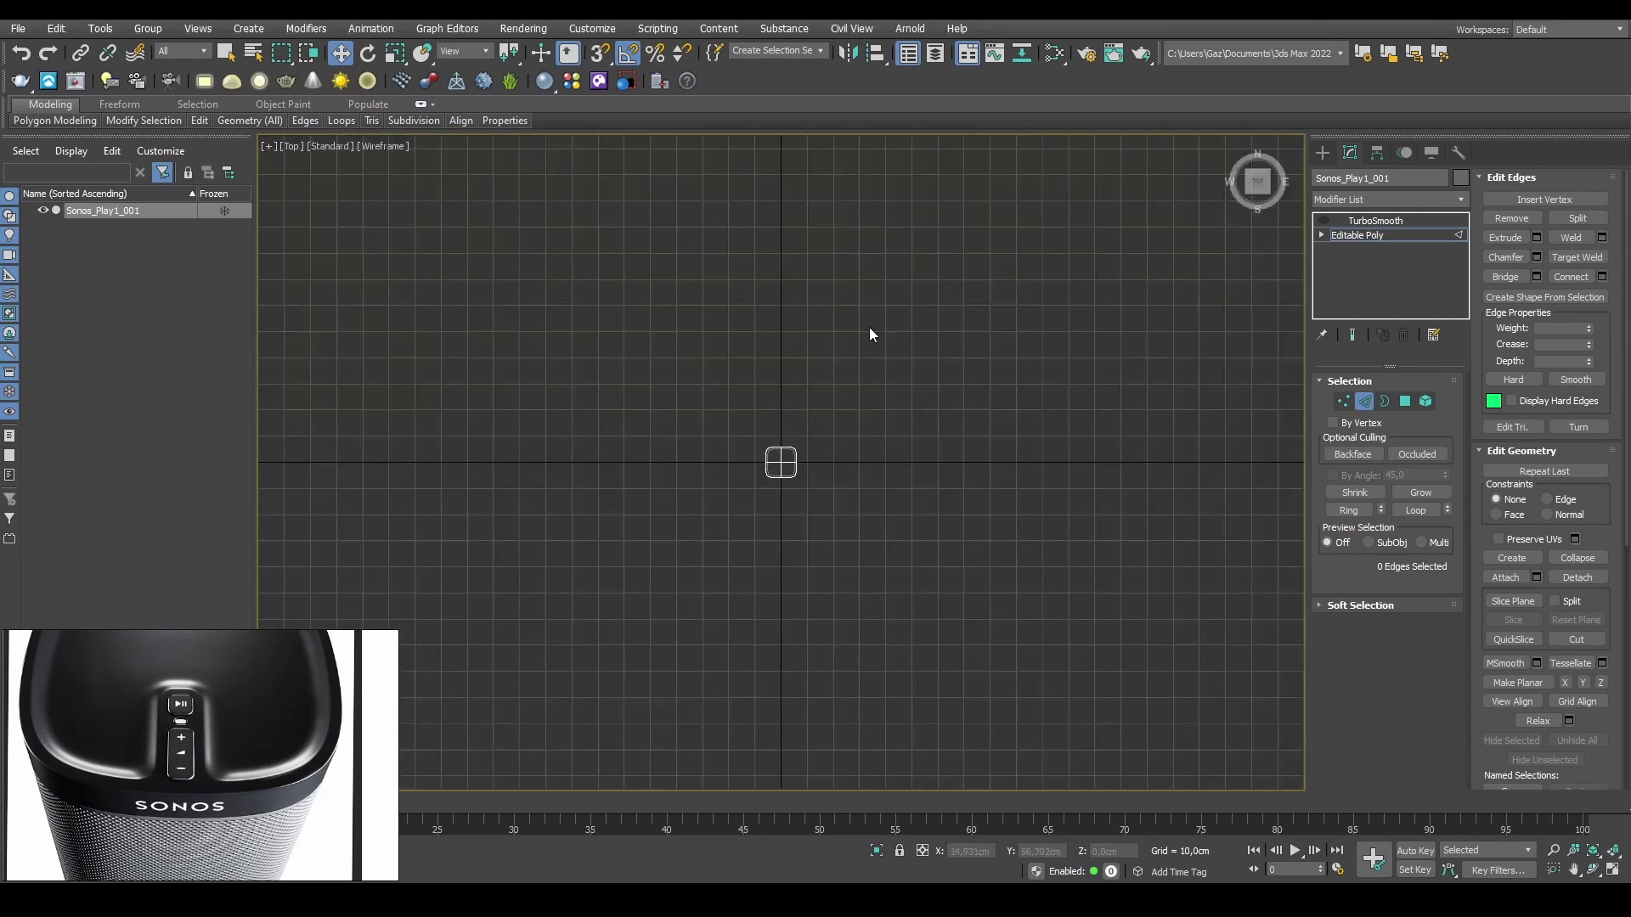
scroll(729, 425, "up", 8)
key("1")
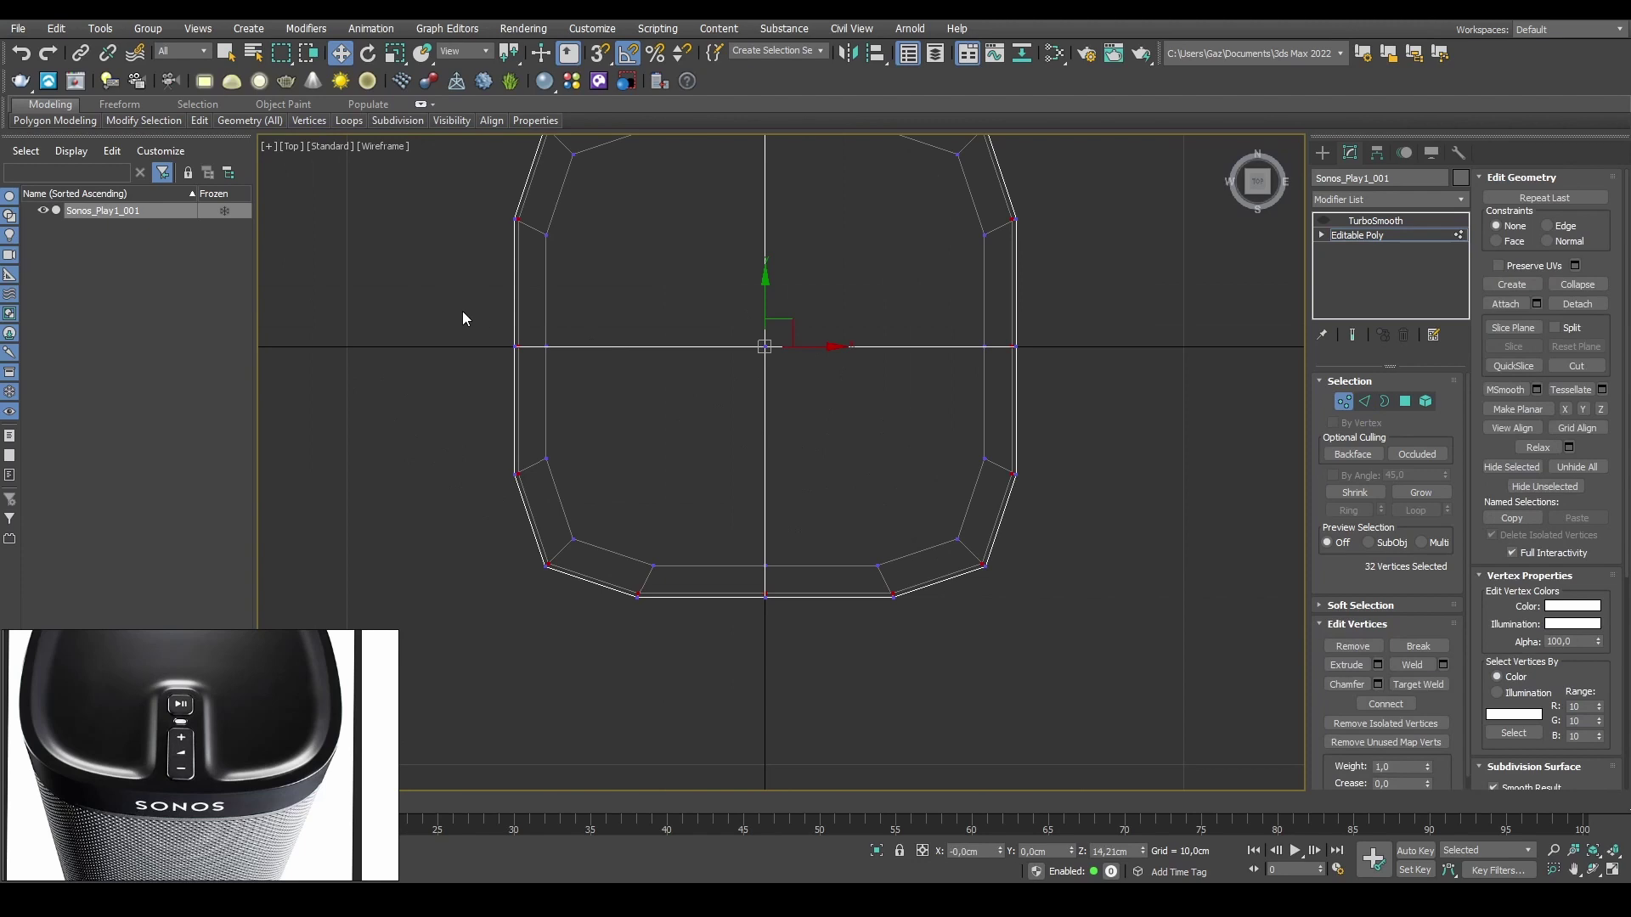
left_click_drag(600, 370, 600, 371)
middle_click_drag(739, 327, 747, 358)
left_click_drag(1034, 384, 1035, 387, "ctrl")
left_click_drag(722, 548, 819, 684, "ctrl")
middle_click_drag(786, 438, 807, 600)
left_click_drag(778, 262, 822, 356, "ctrl")
Step: Scale the mid-side vertices slightly outward in the XY plane to curve the sides, and check the body in perspective
key("r")
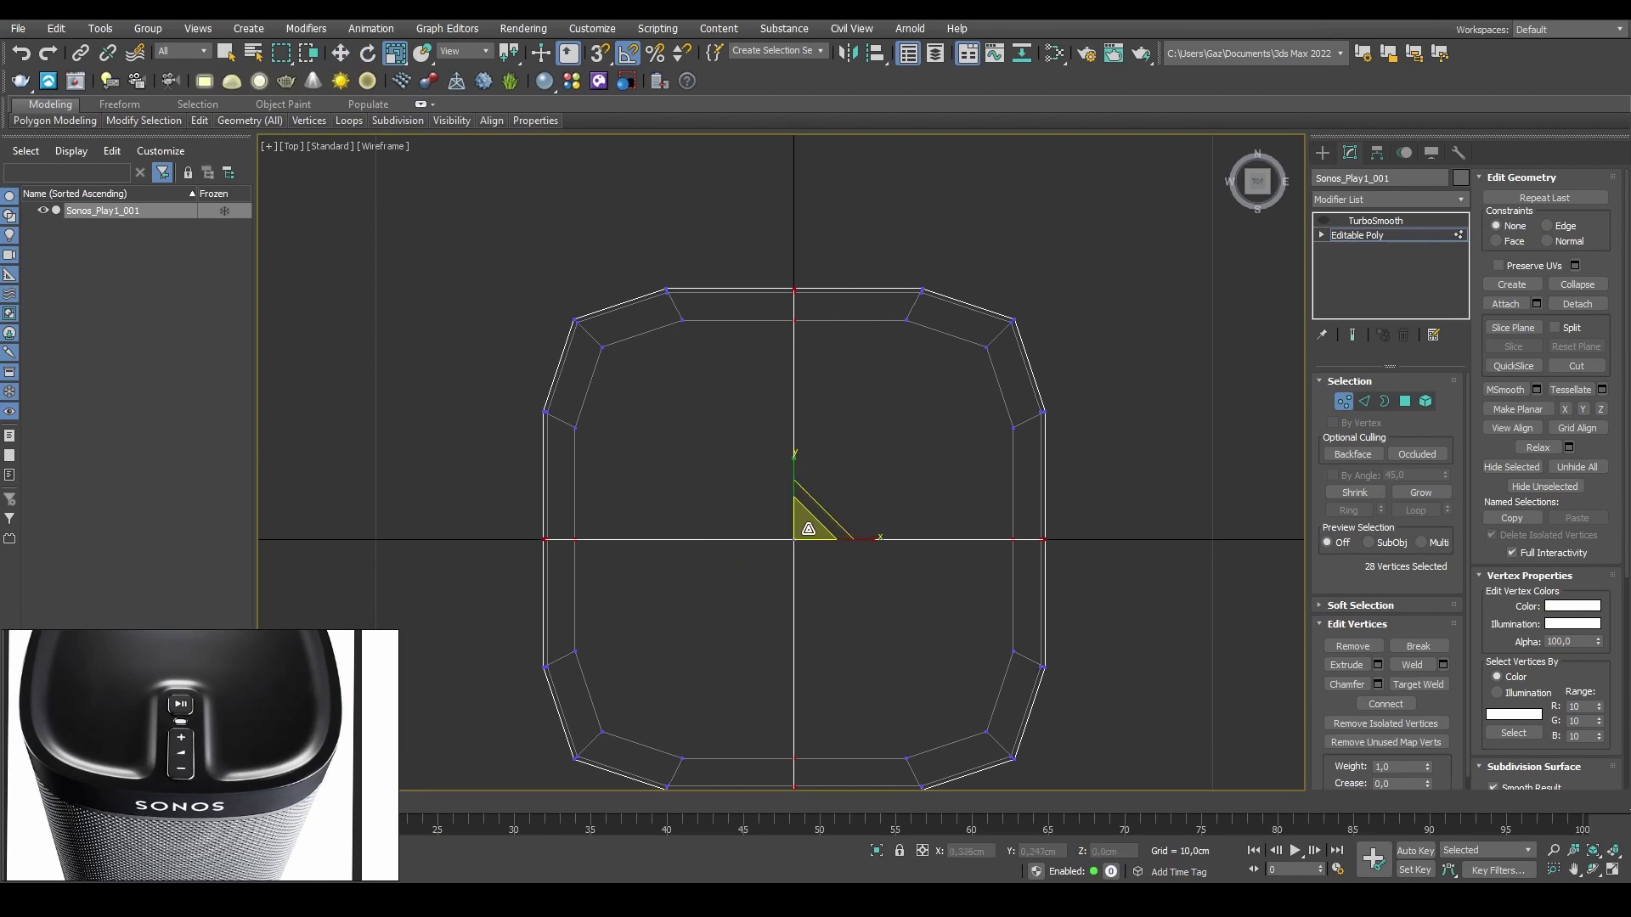
left_click_drag(807, 528, 804, 530)
left_click(1143, 425)
left_click(1344, 401)
left_click(1088, 513)
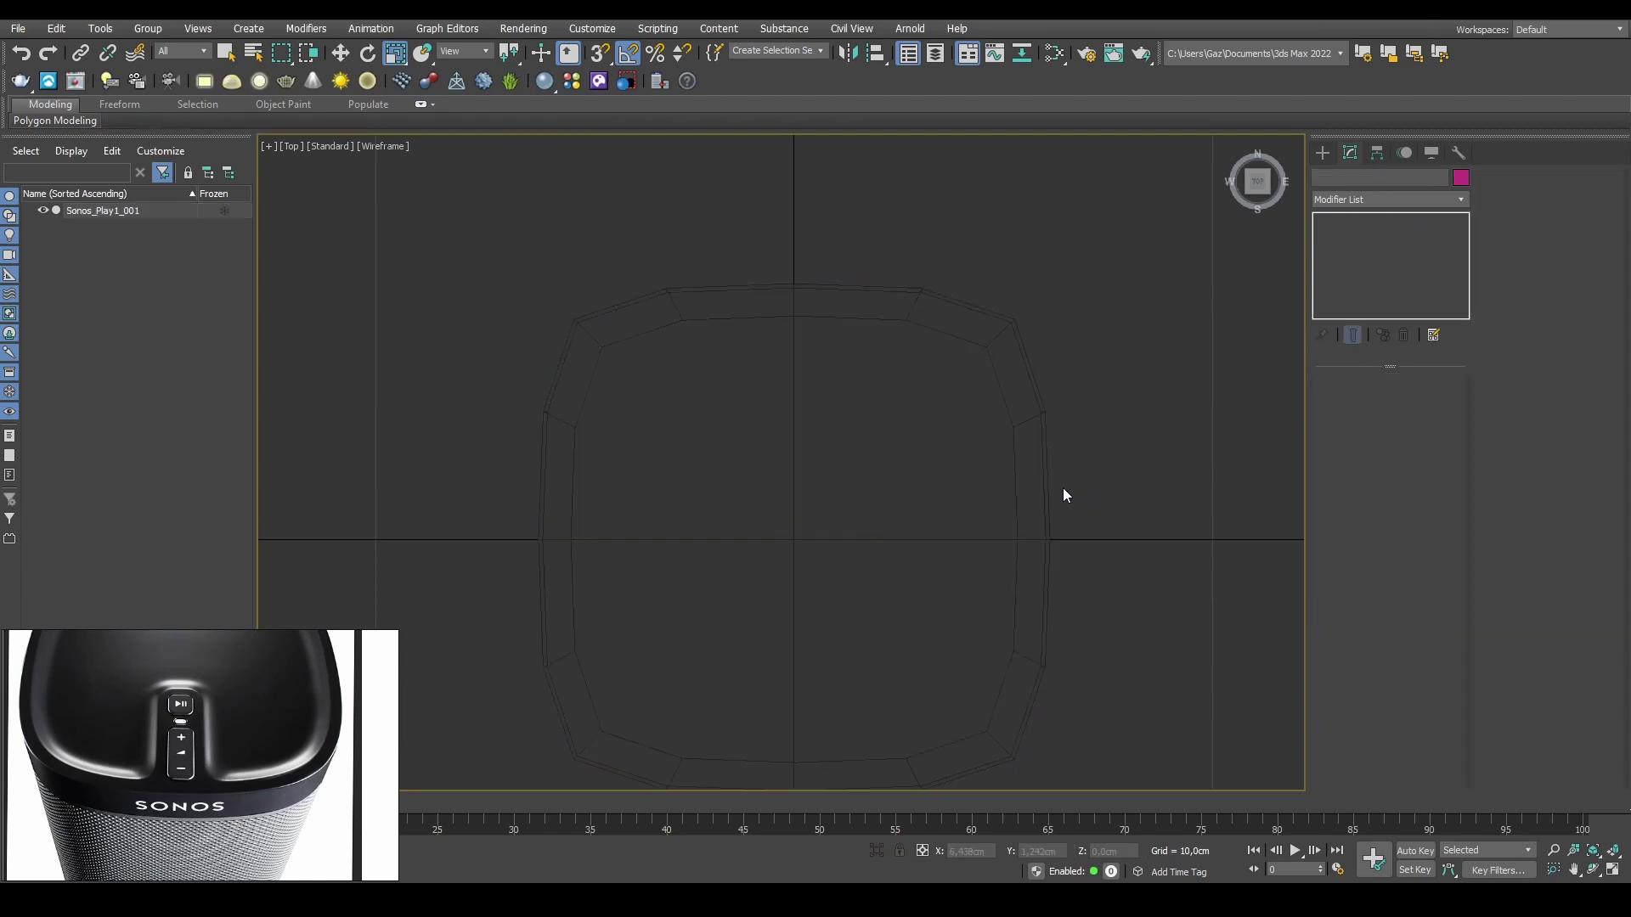
key("p")
left_click(891, 484)
scroll(890, 484, "up", 5)
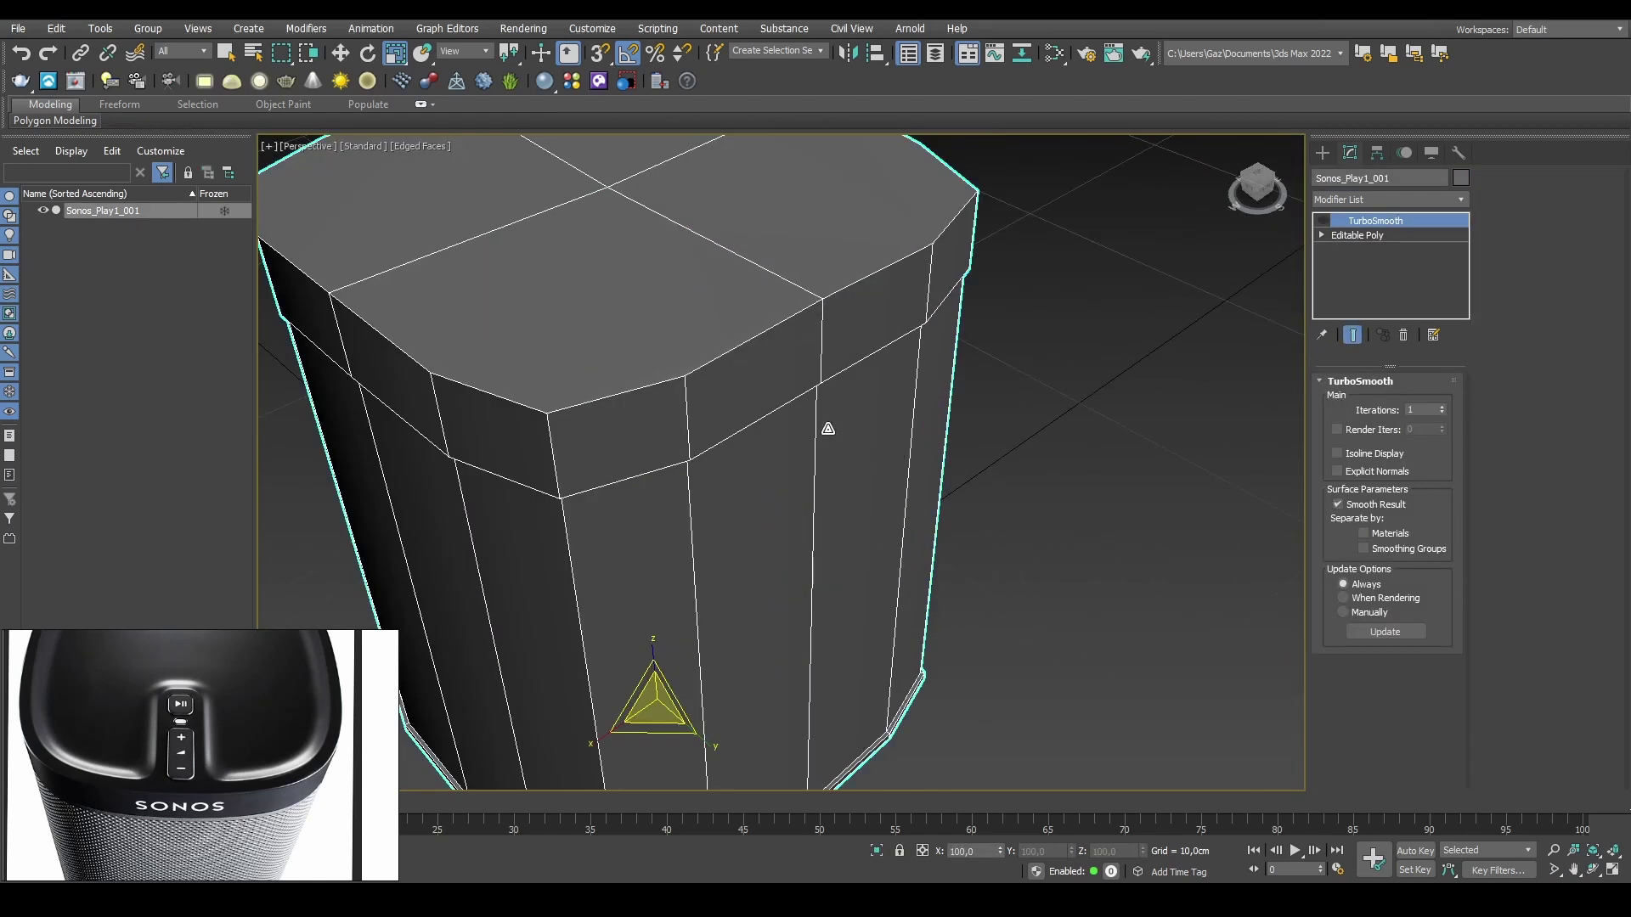
middle_click_drag(828, 426, 896, 446, "alt")
key("ctrl+d")
left_click(898, 444)
middle_click_drag(876, 383, 874, 309, "alt")
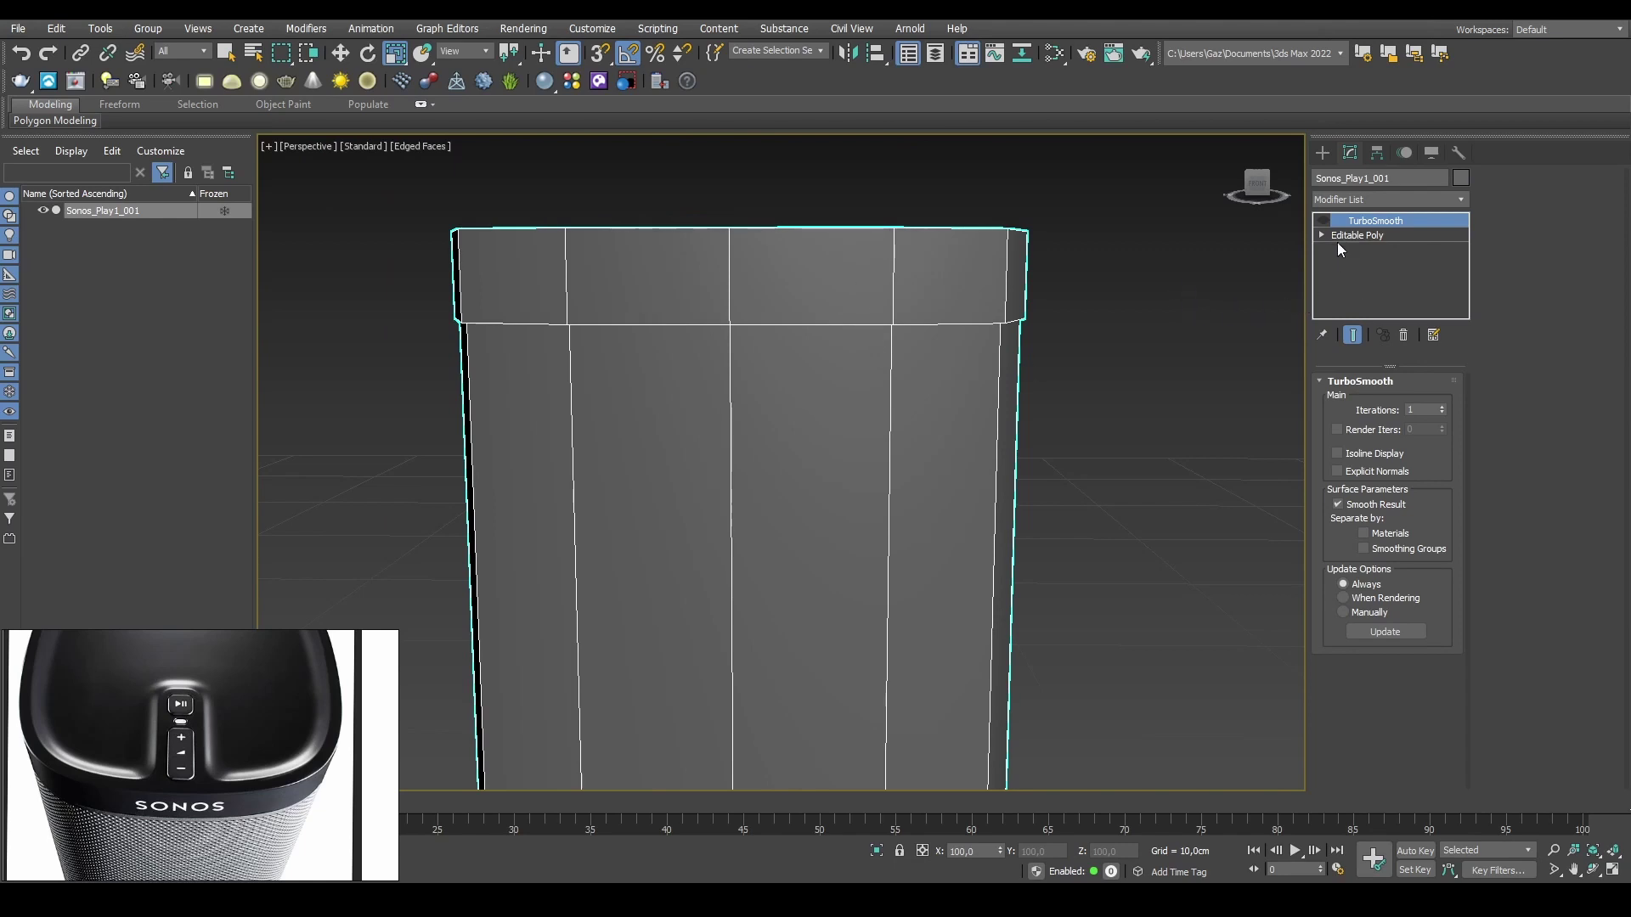
Step: Scale the same mid-side vertices again in the XY plane from the perspective view, and clear the vertex selection
left_click(1360, 234)
left_click(1343, 400)
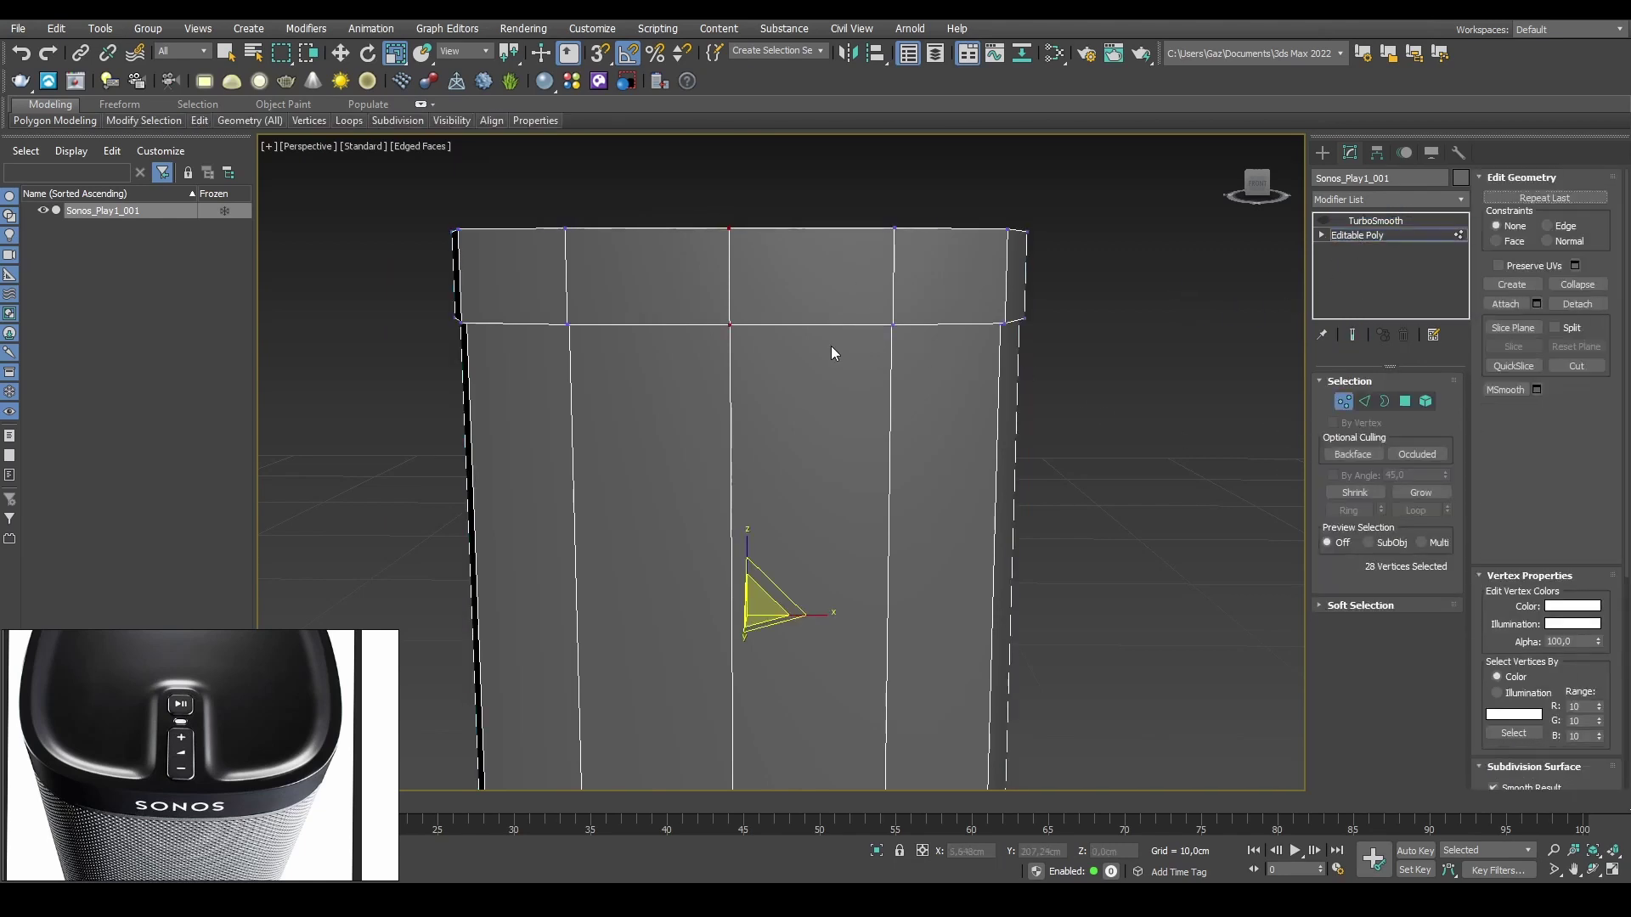
middle_click_drag(809, 584, 852, 554, "alt")
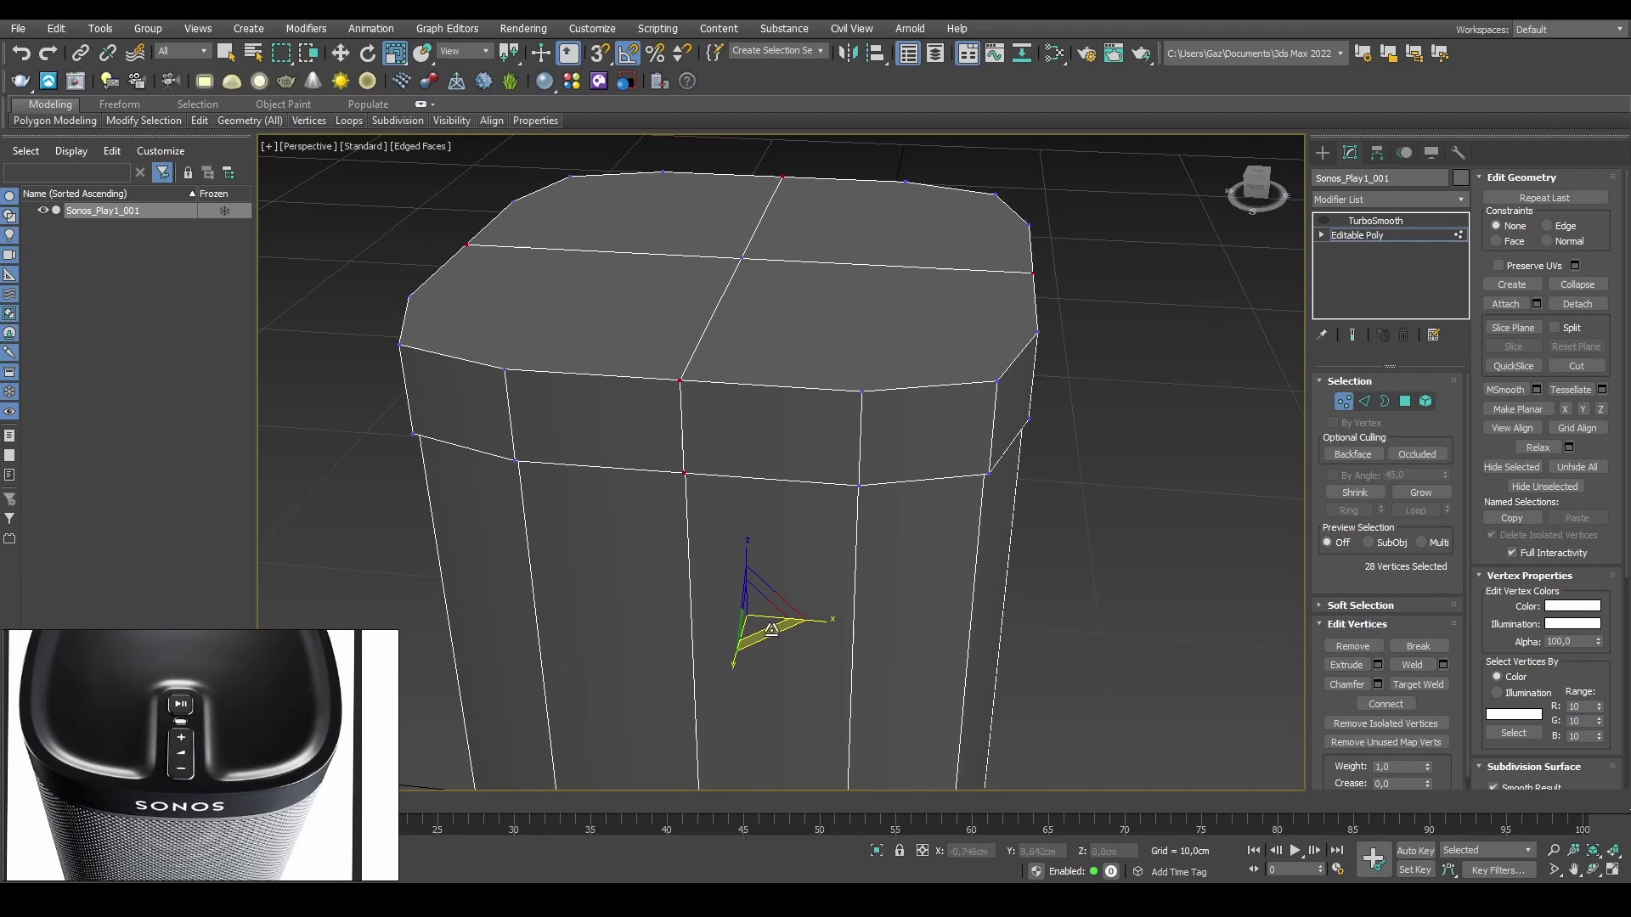
left_click_drag(770, 629, 767, 632)
middle_click_drag(935, 552, 991, 519, "alt")
middle_click_drag(868, 557, 907, 563)
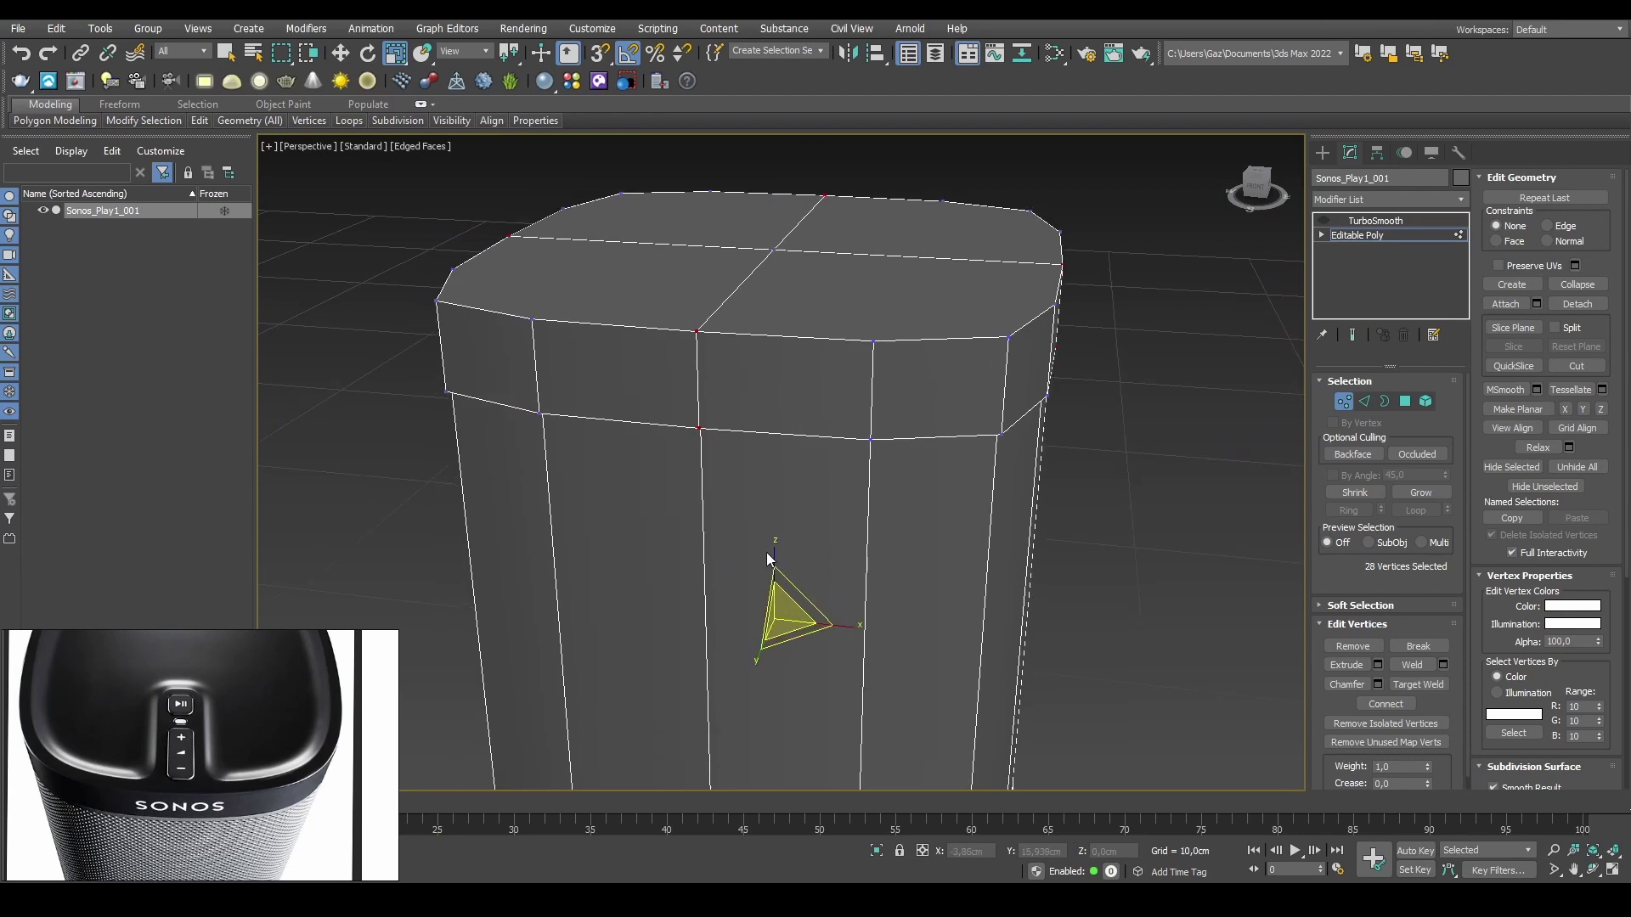
left_click(1345, 403)
left_click(1348, 401)
scroll(1019, 391, "down", 2)
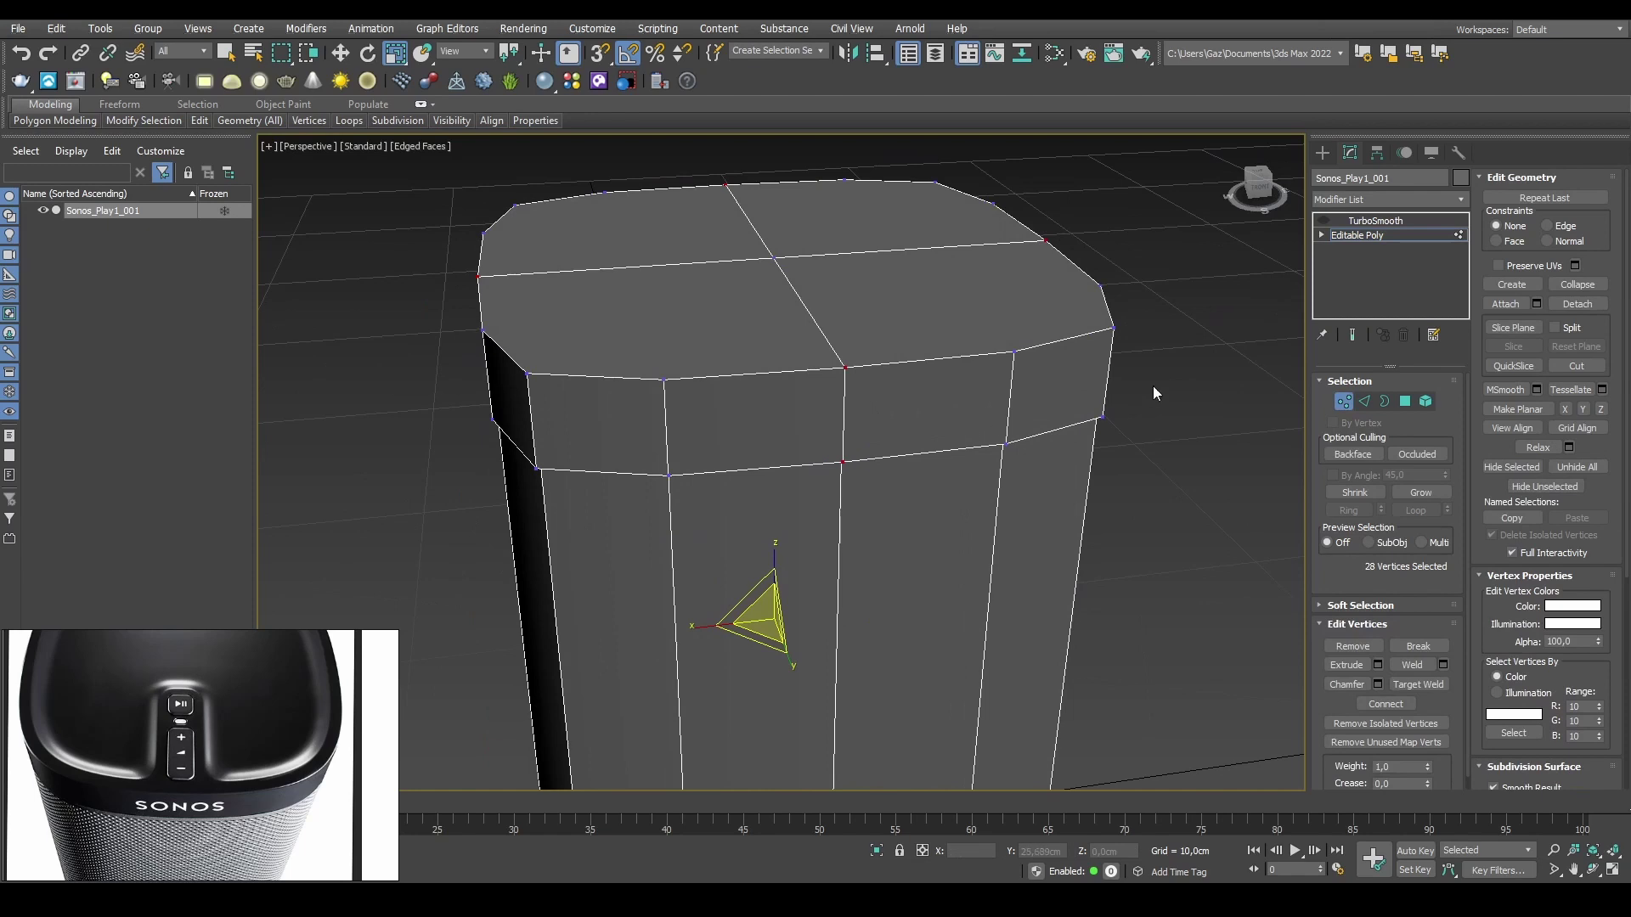
left_click(1057, 423)
Step: Select the four polygons that form the speaker's top face
scroll(1011, 450, "down", 4)
mouse_move(997, 435)
middle_mouse_down("alt")
mouse_move(1017, 475)
mouse_move(975, 451)
middle_mouse_up("alt")
scroll(975, 400, "up", 5)
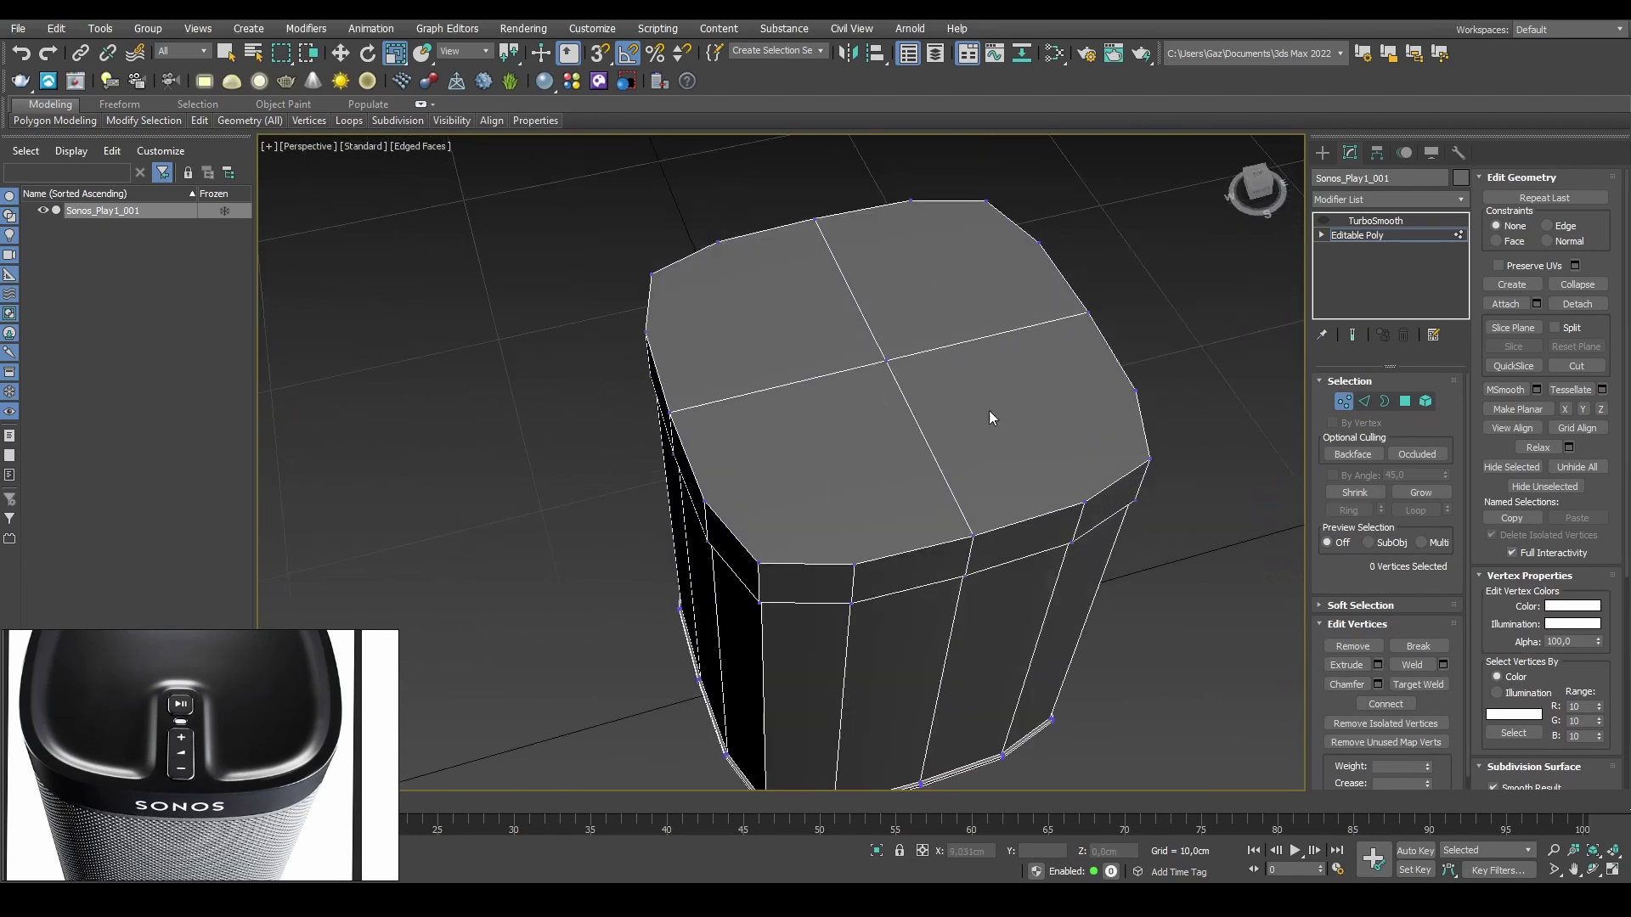
key("4")
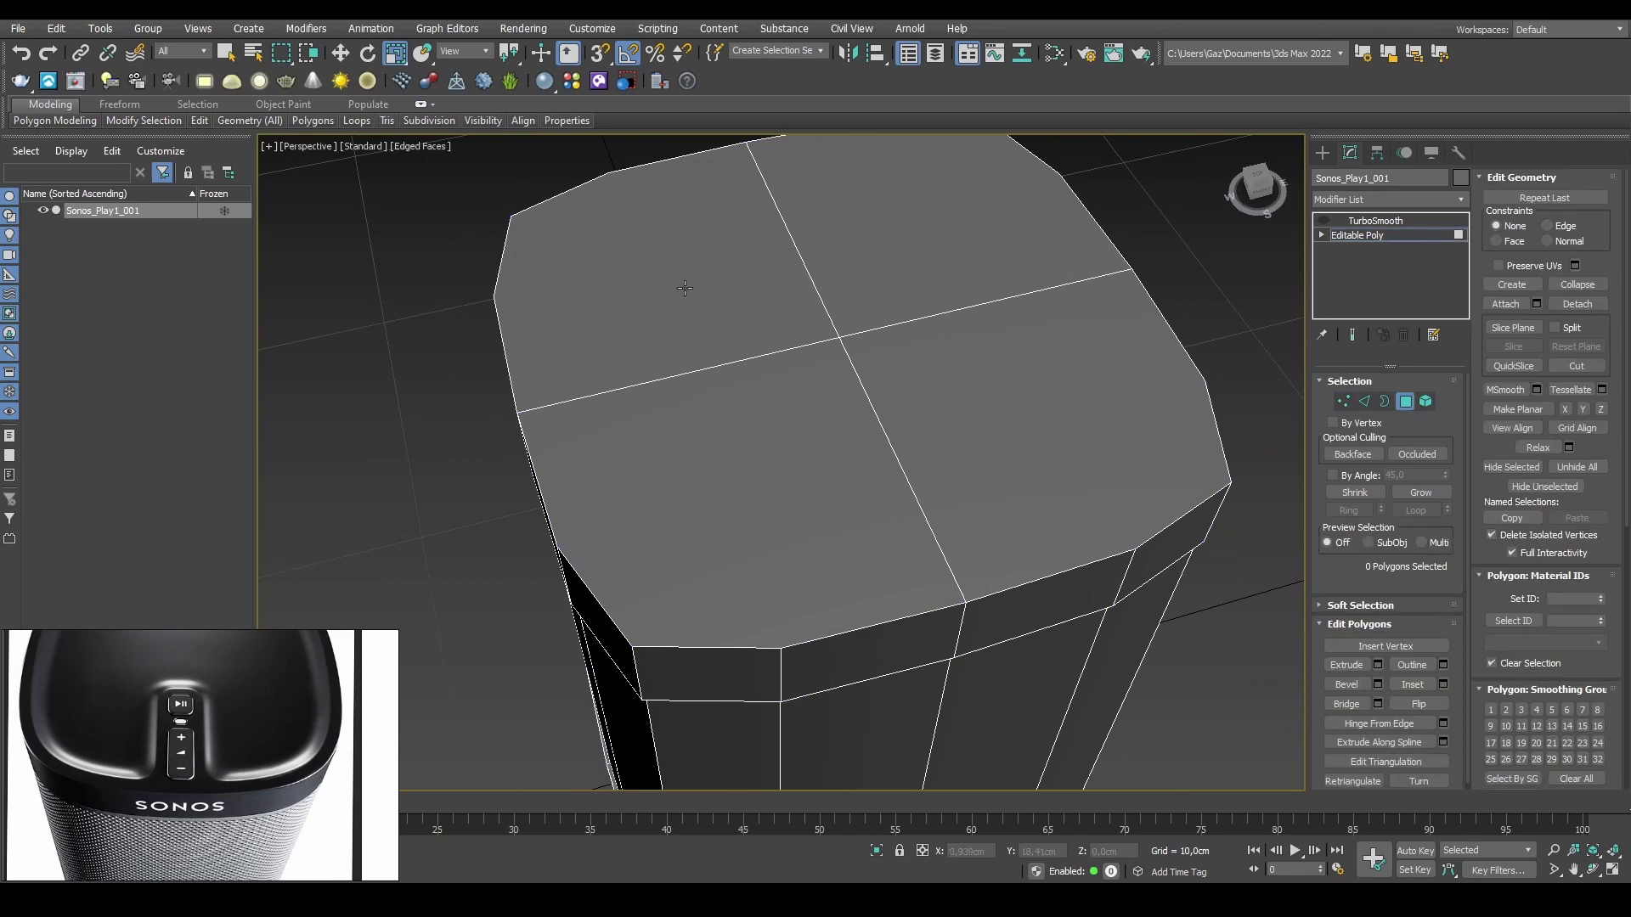
left_click(684, 288)
left_click(942, 252, "ctrl")
left_click(1010, 425, "ctrl")
left_click(781, 428, "ctrl")
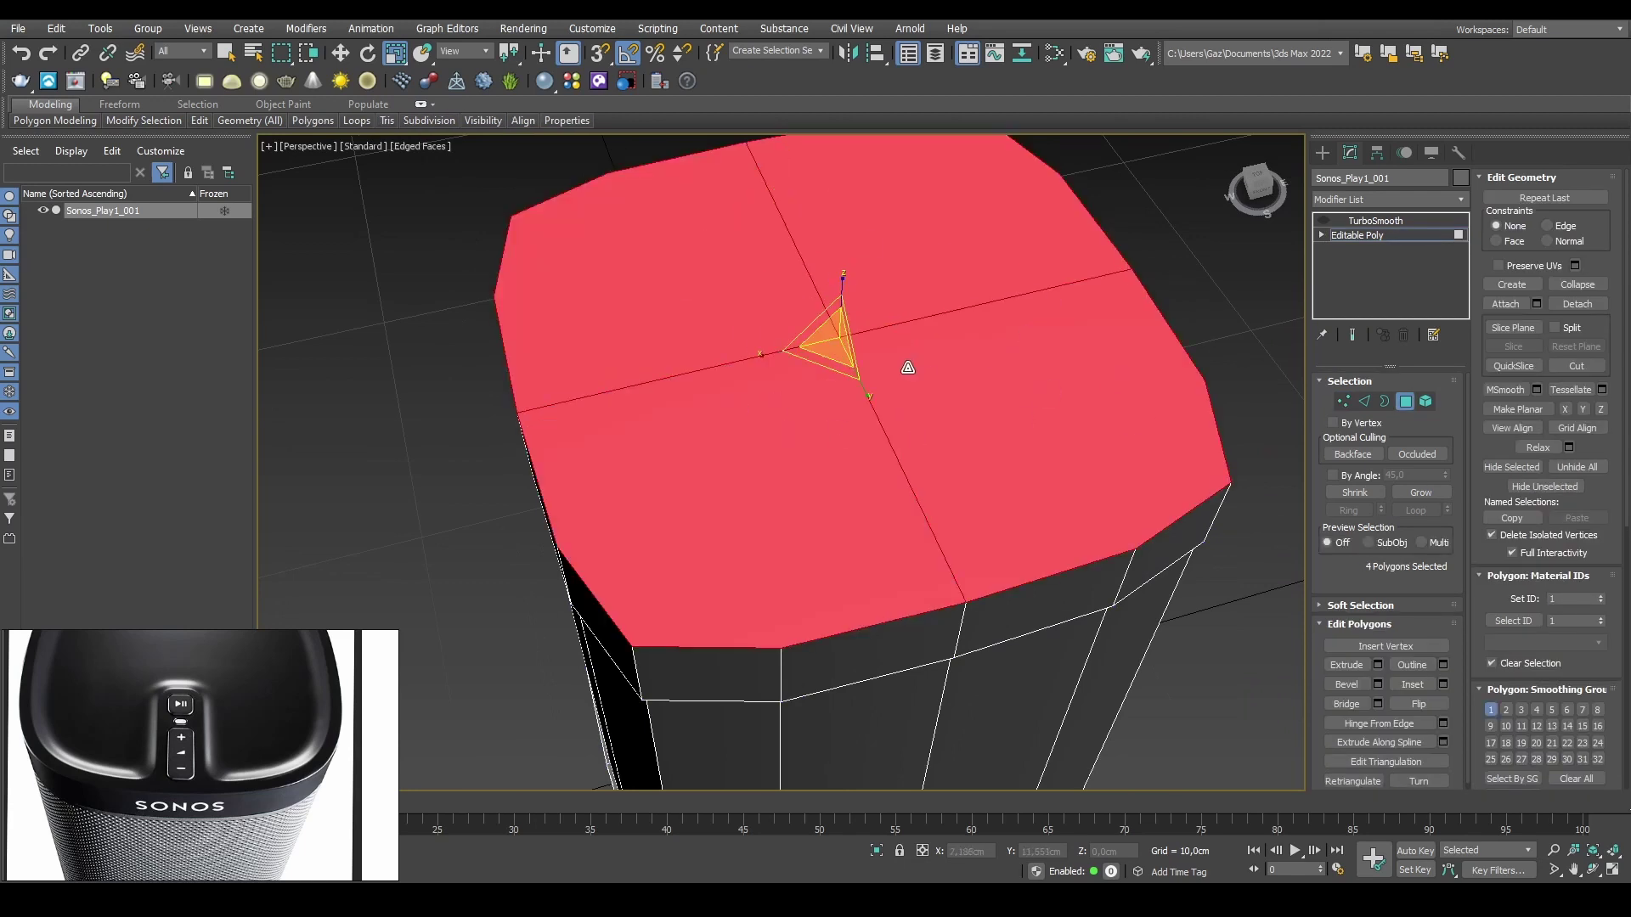
middle_click_drag(1100, 450, 1038, 429)
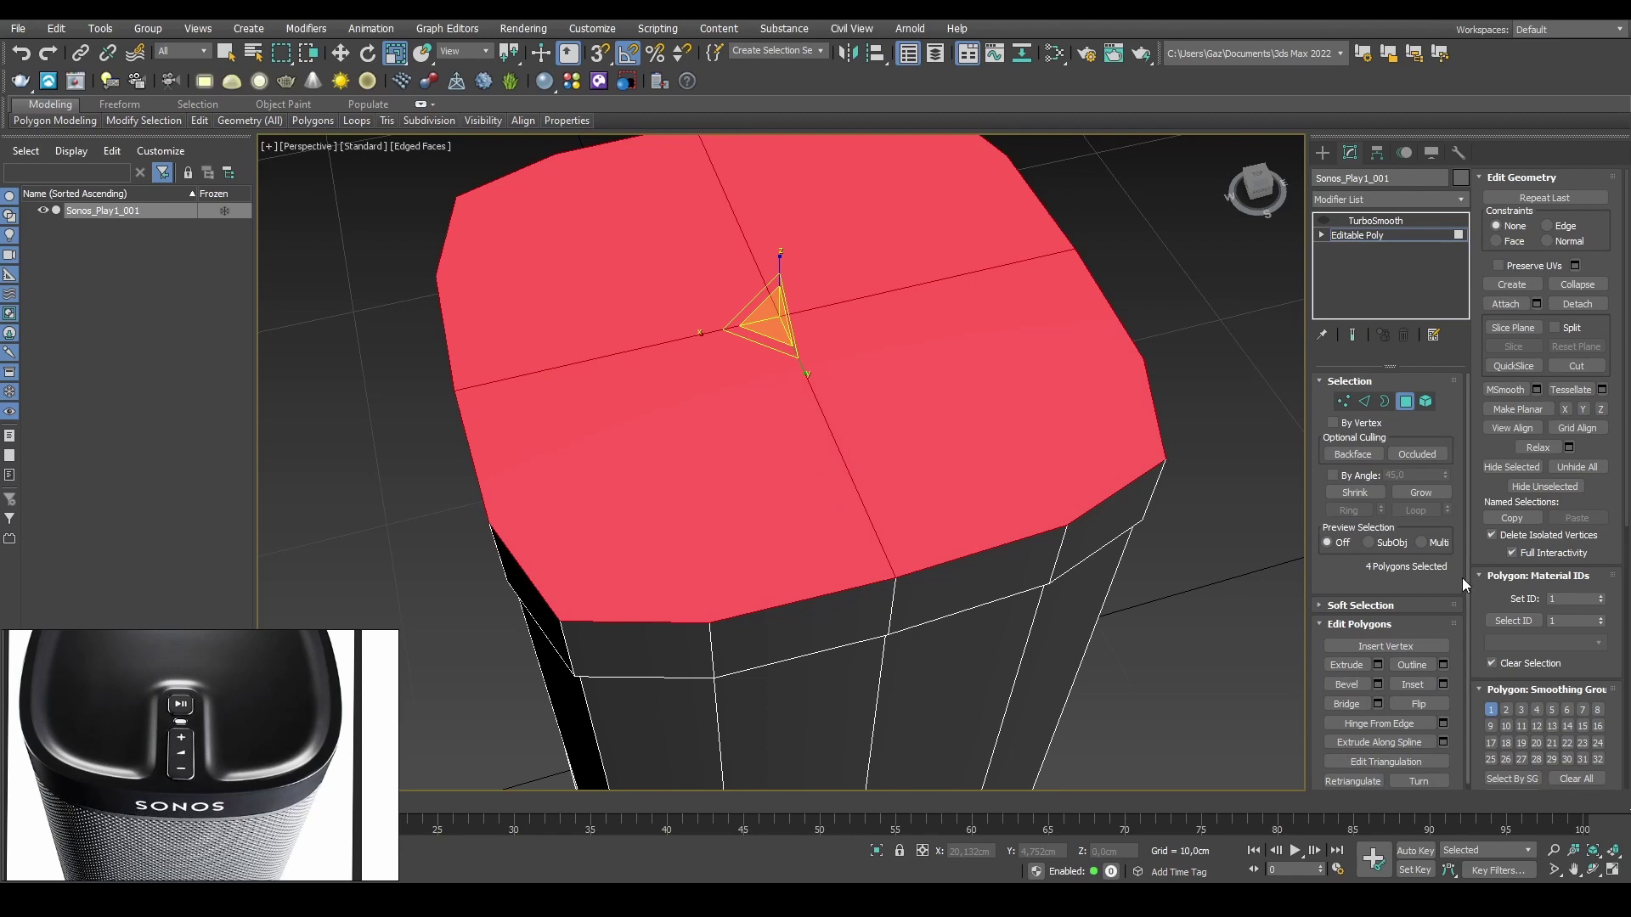
Step: Inset the four top polygons as a group by 0.292 cm, apply it and clear the selection
left_click(1442, 685)
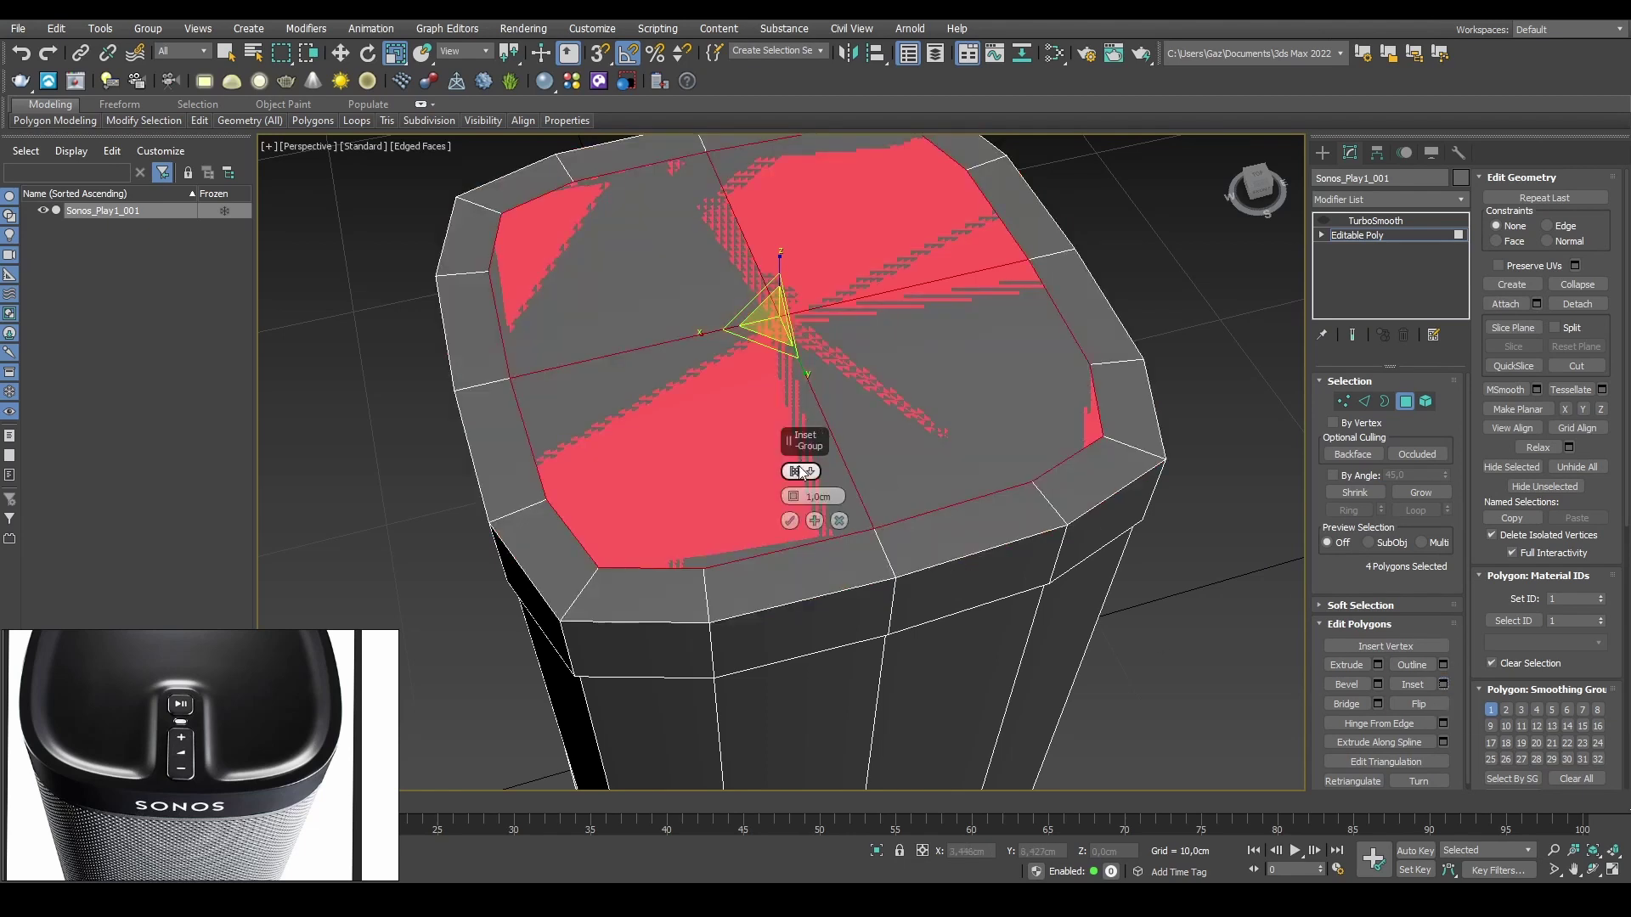
left_click_drag(797, 496, 795, 498)
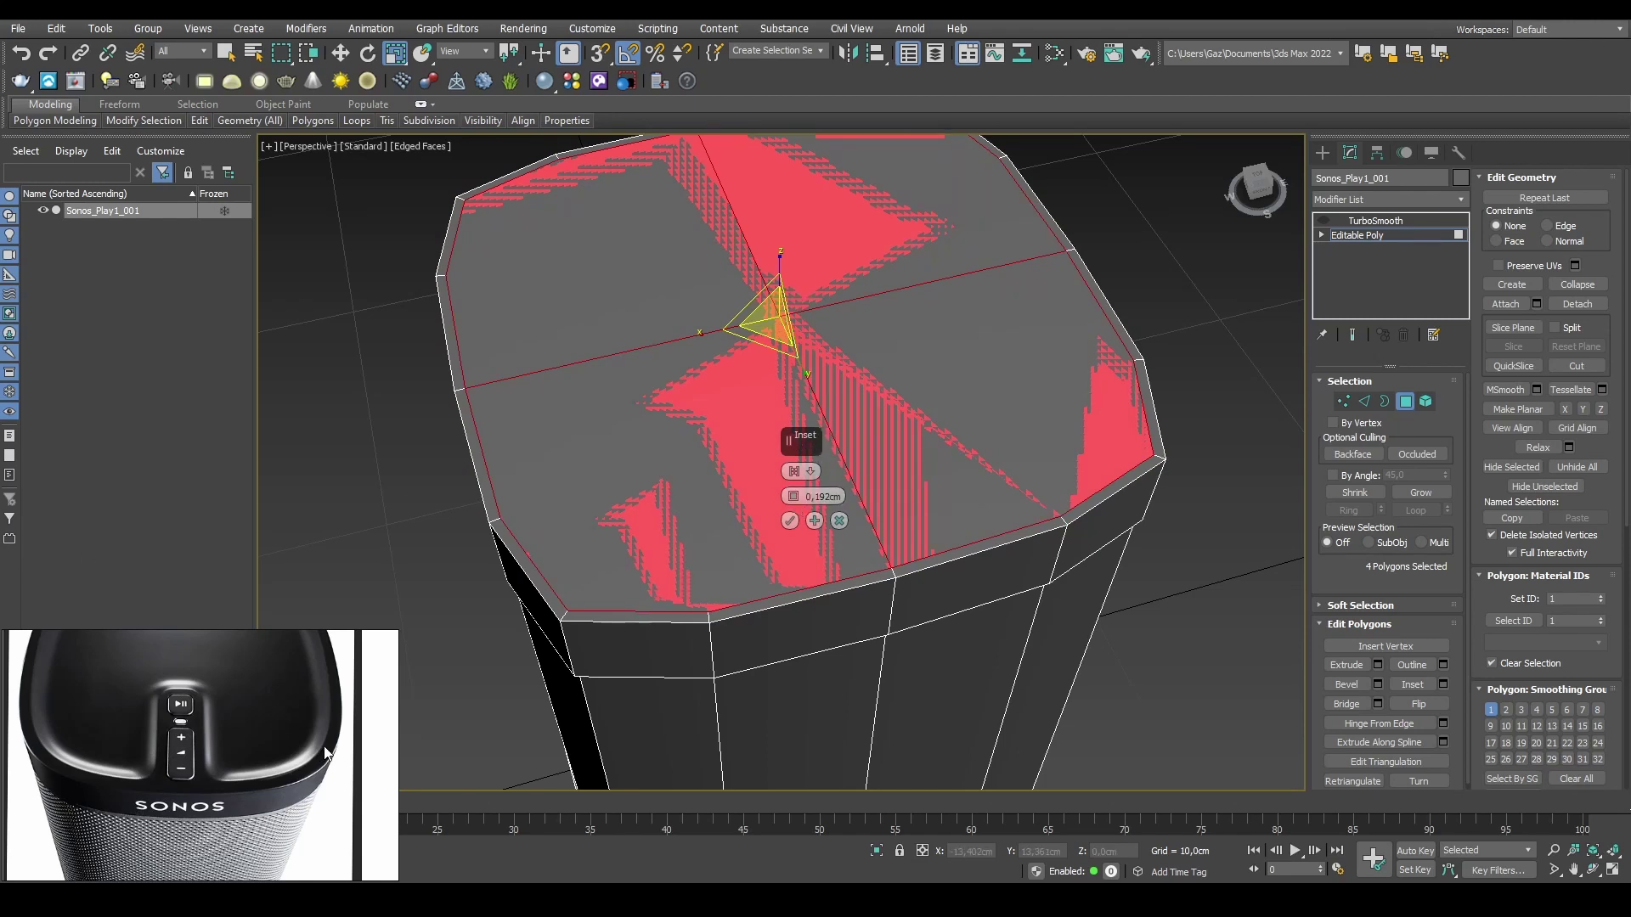
left_click(795, 497)
left_click_drag(795, 497, 972, 517)
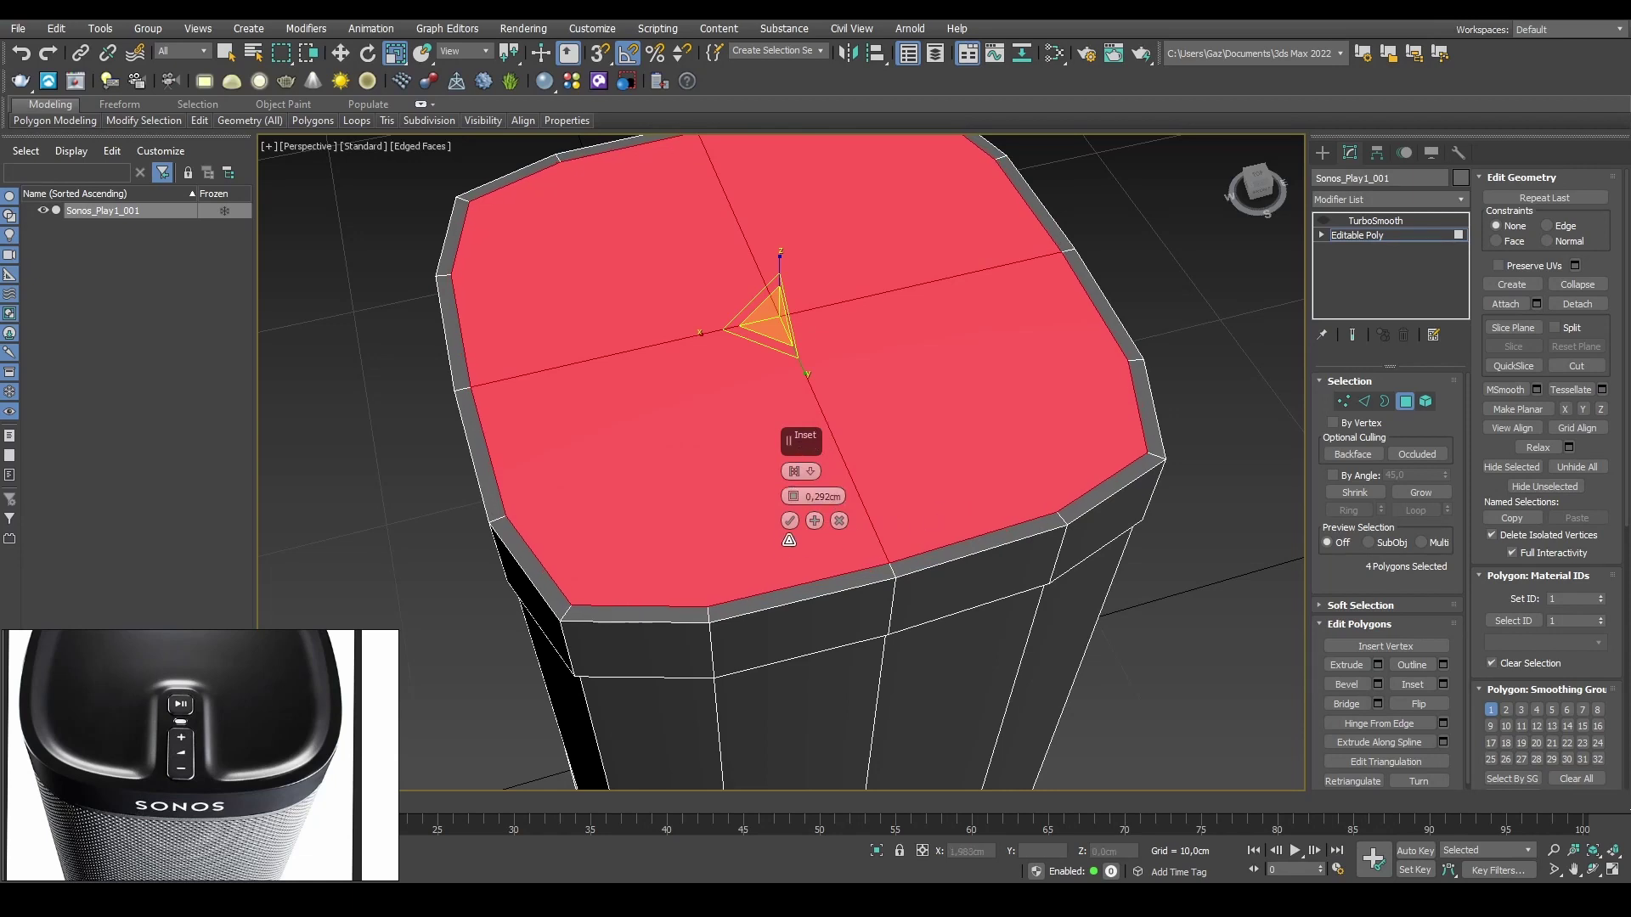
left_click(789, 520)
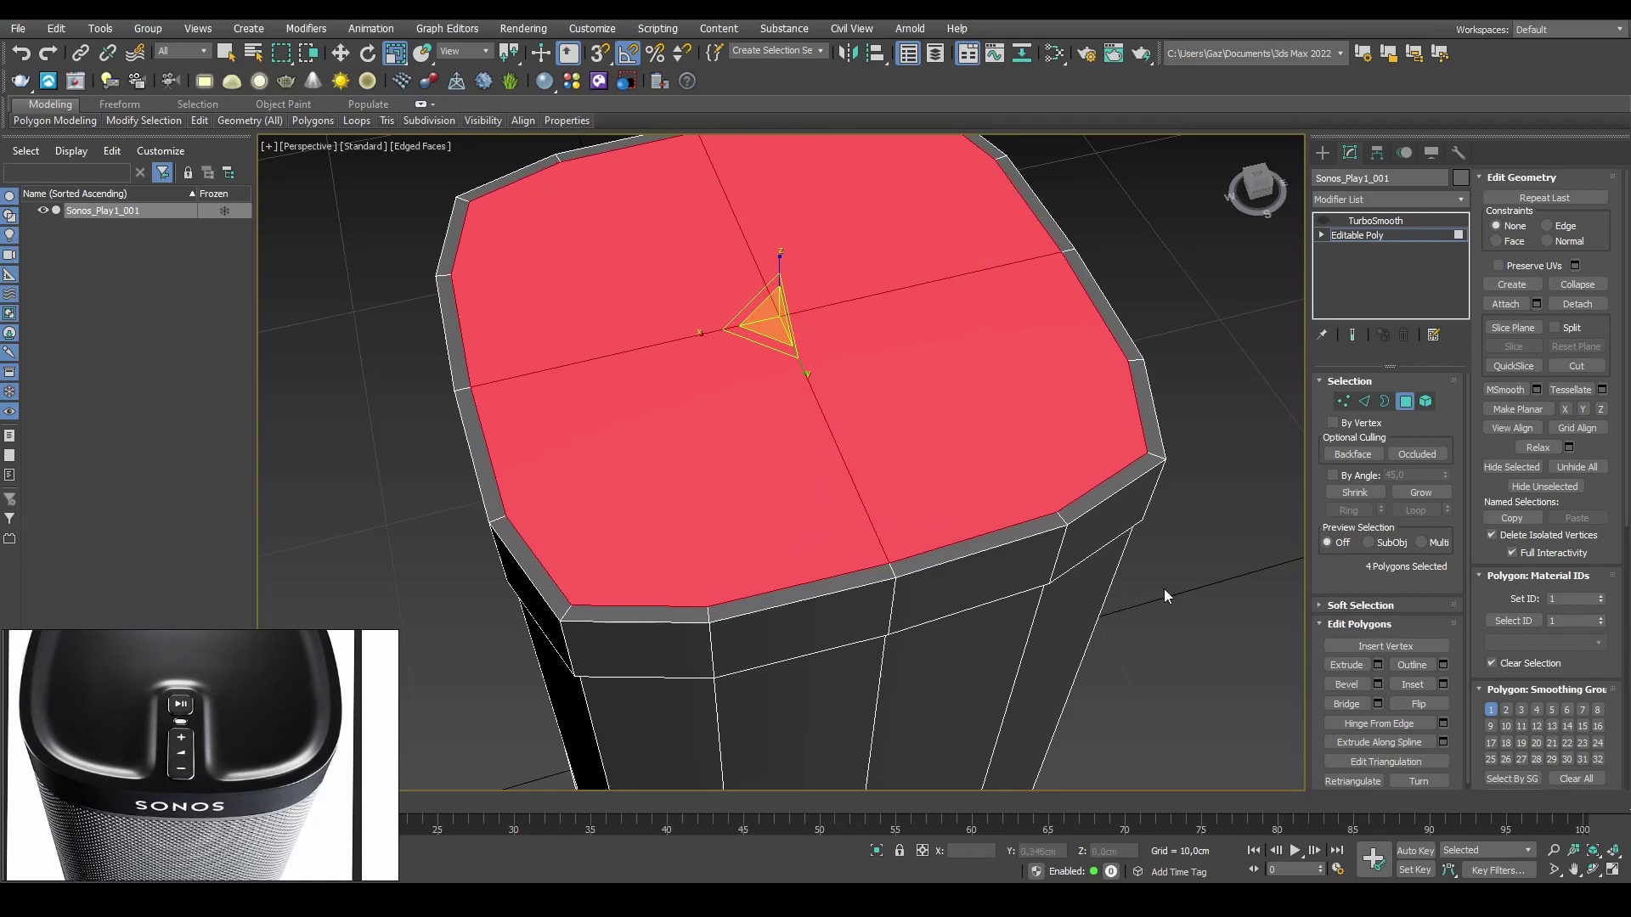
left_click(1194, 510)
middle_click_drag(1195, 510, 794, 485, "alt")
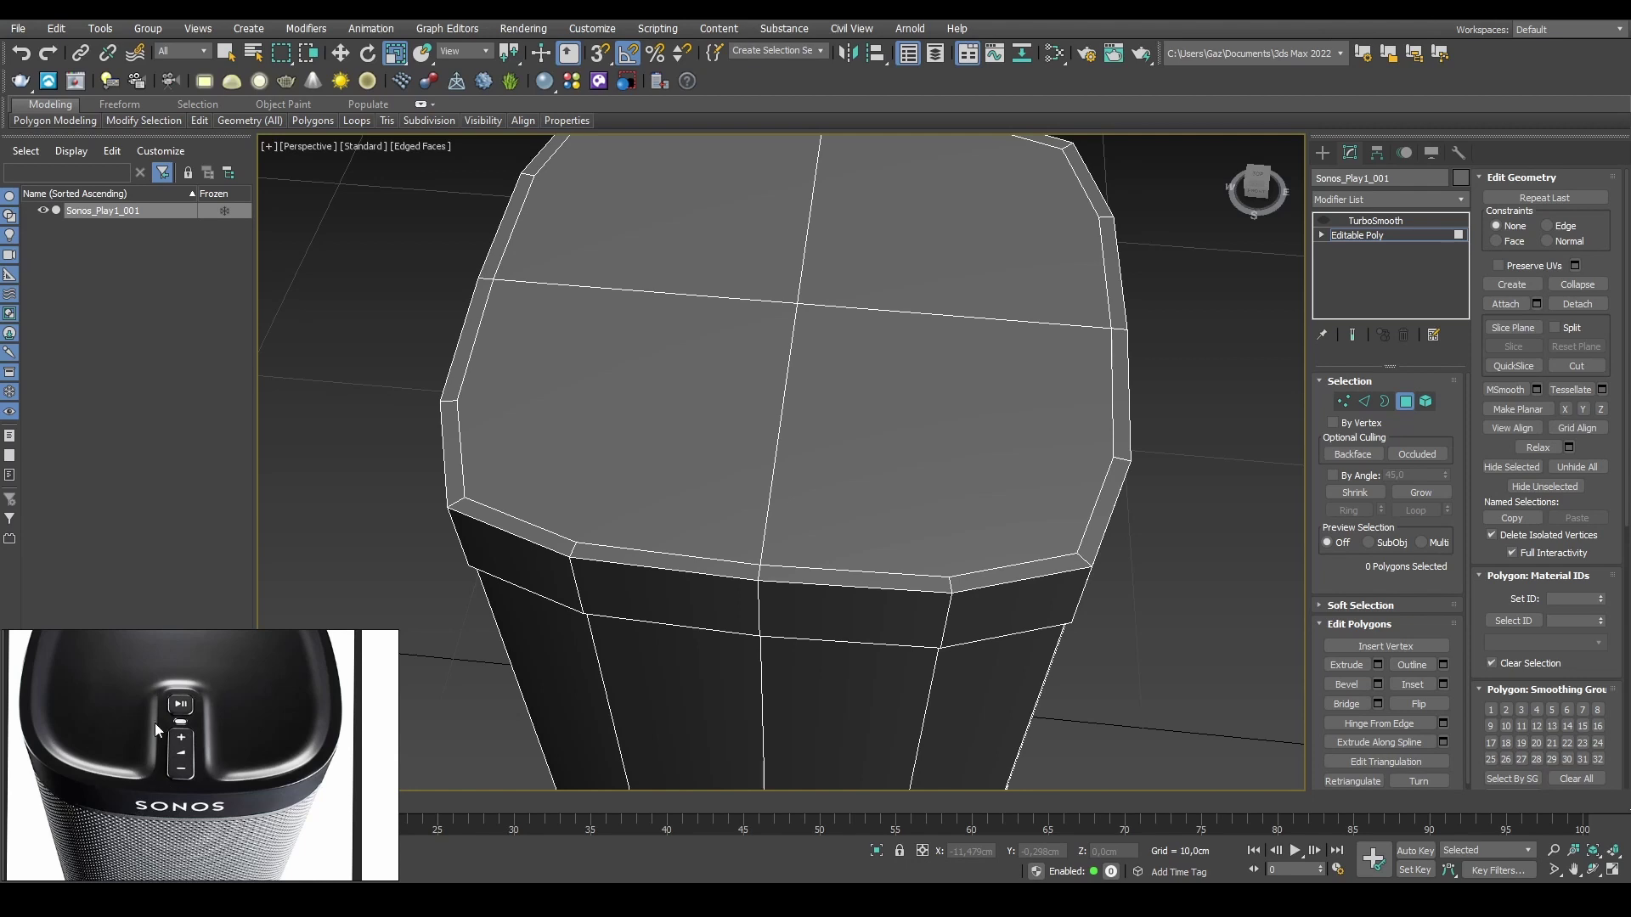
Step: Select the full edge loop running front to back through the middle of the top face and around the body
mouse_move(934, 442)
middle_mouse_down("alt")
mouse_move(918, 430)
mouse_move(910, 444)
middle_mouse_up("alt")
key("2")
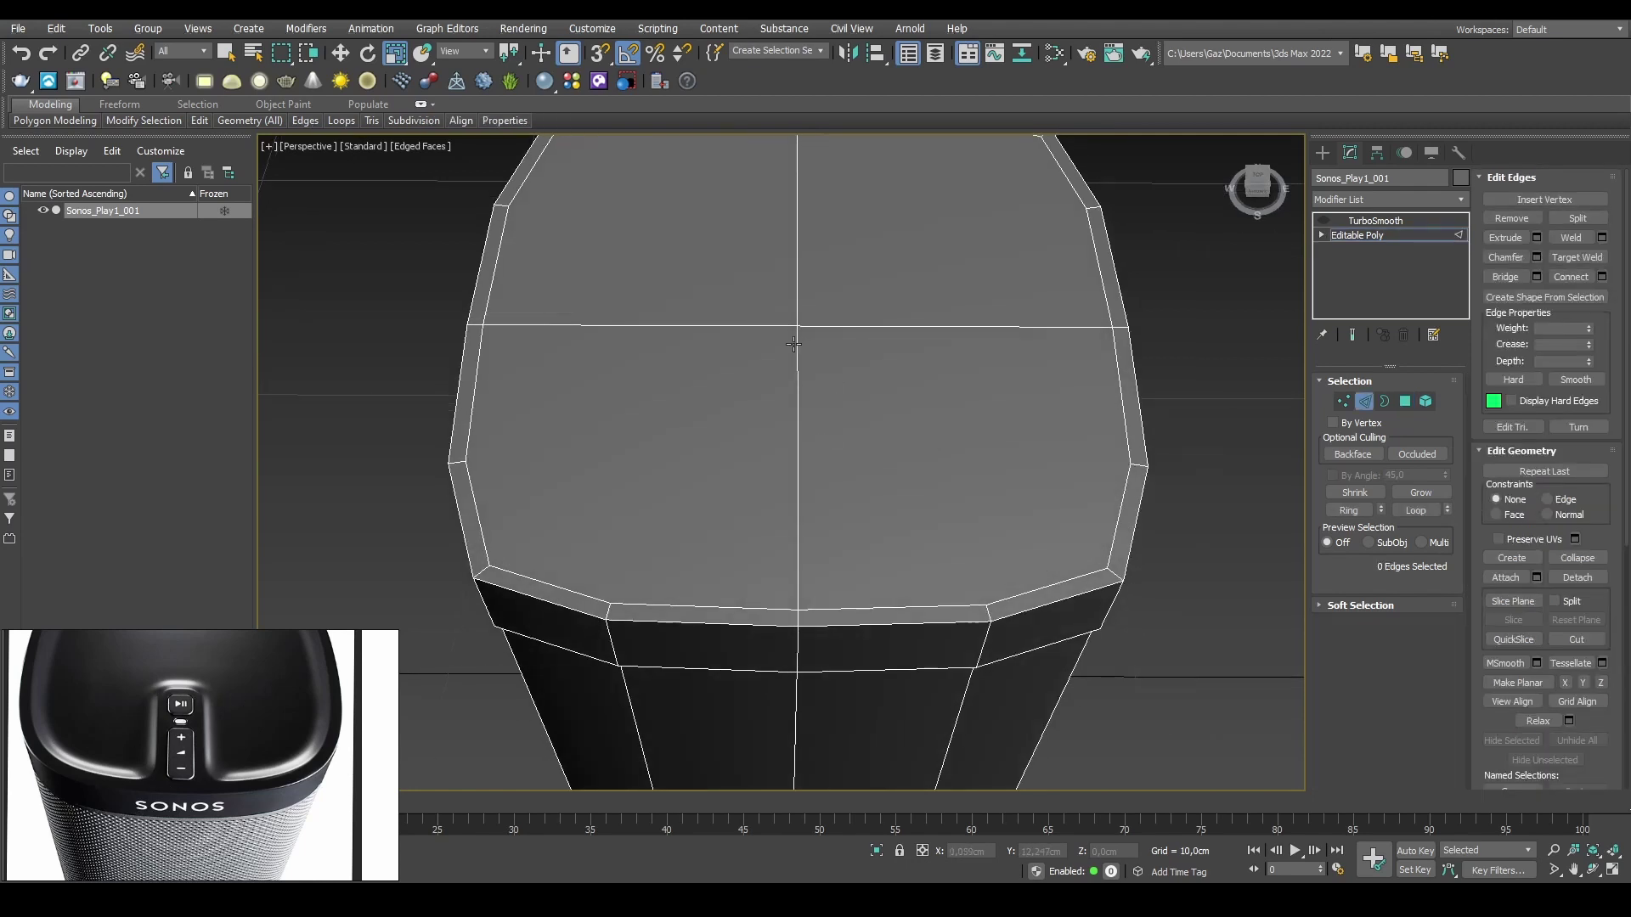
left_click(797, 359)
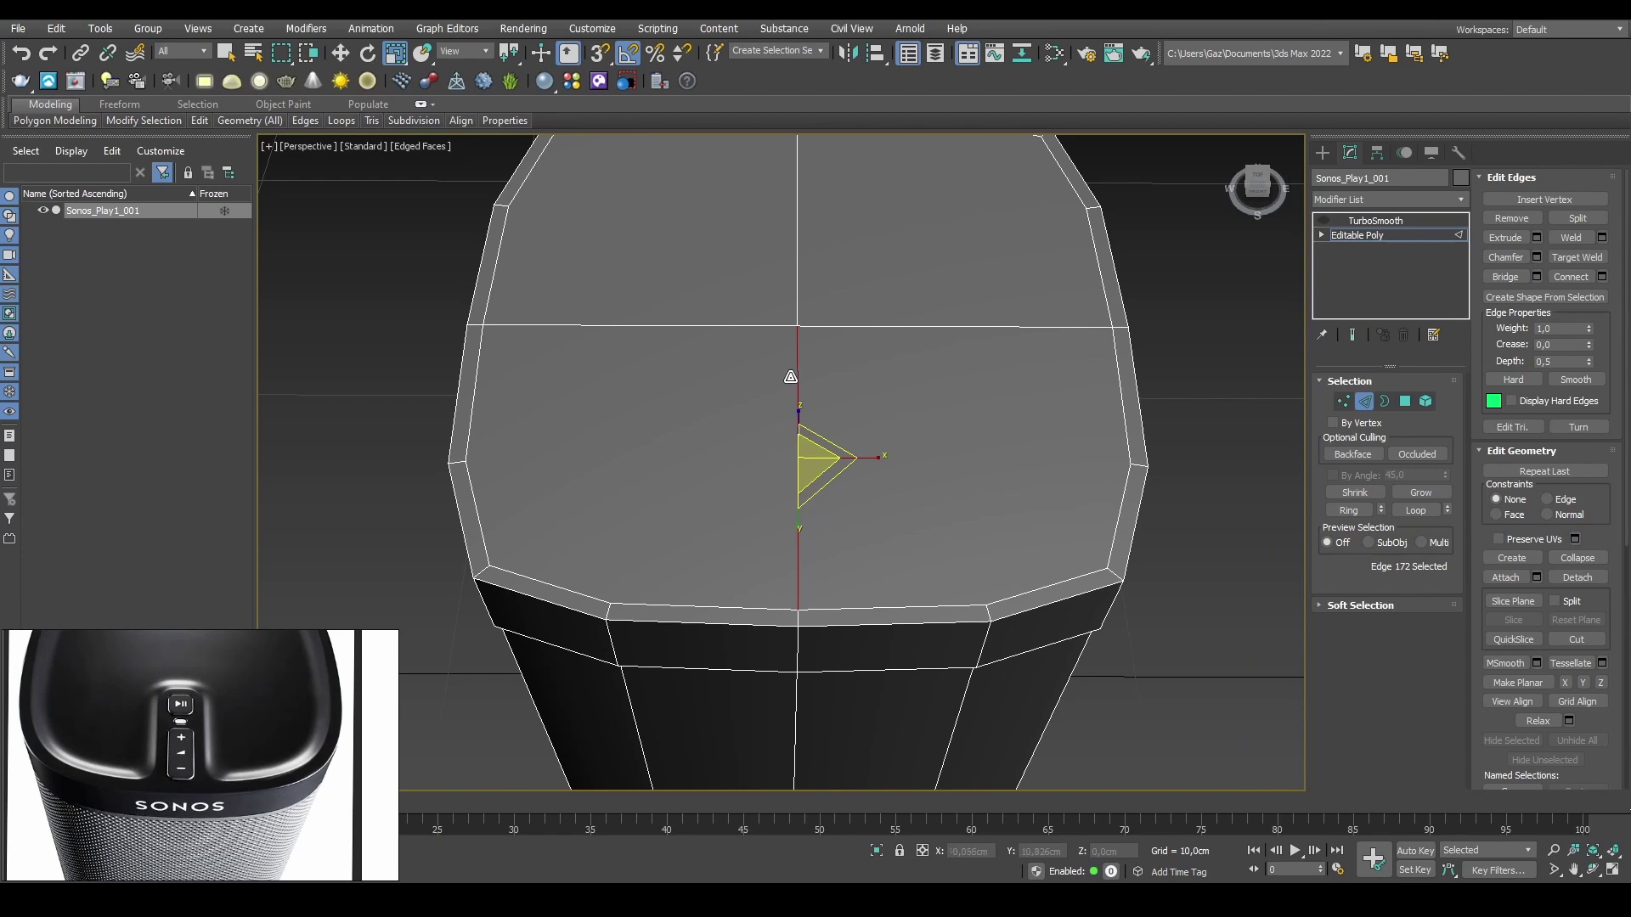
double_click(797, 375)
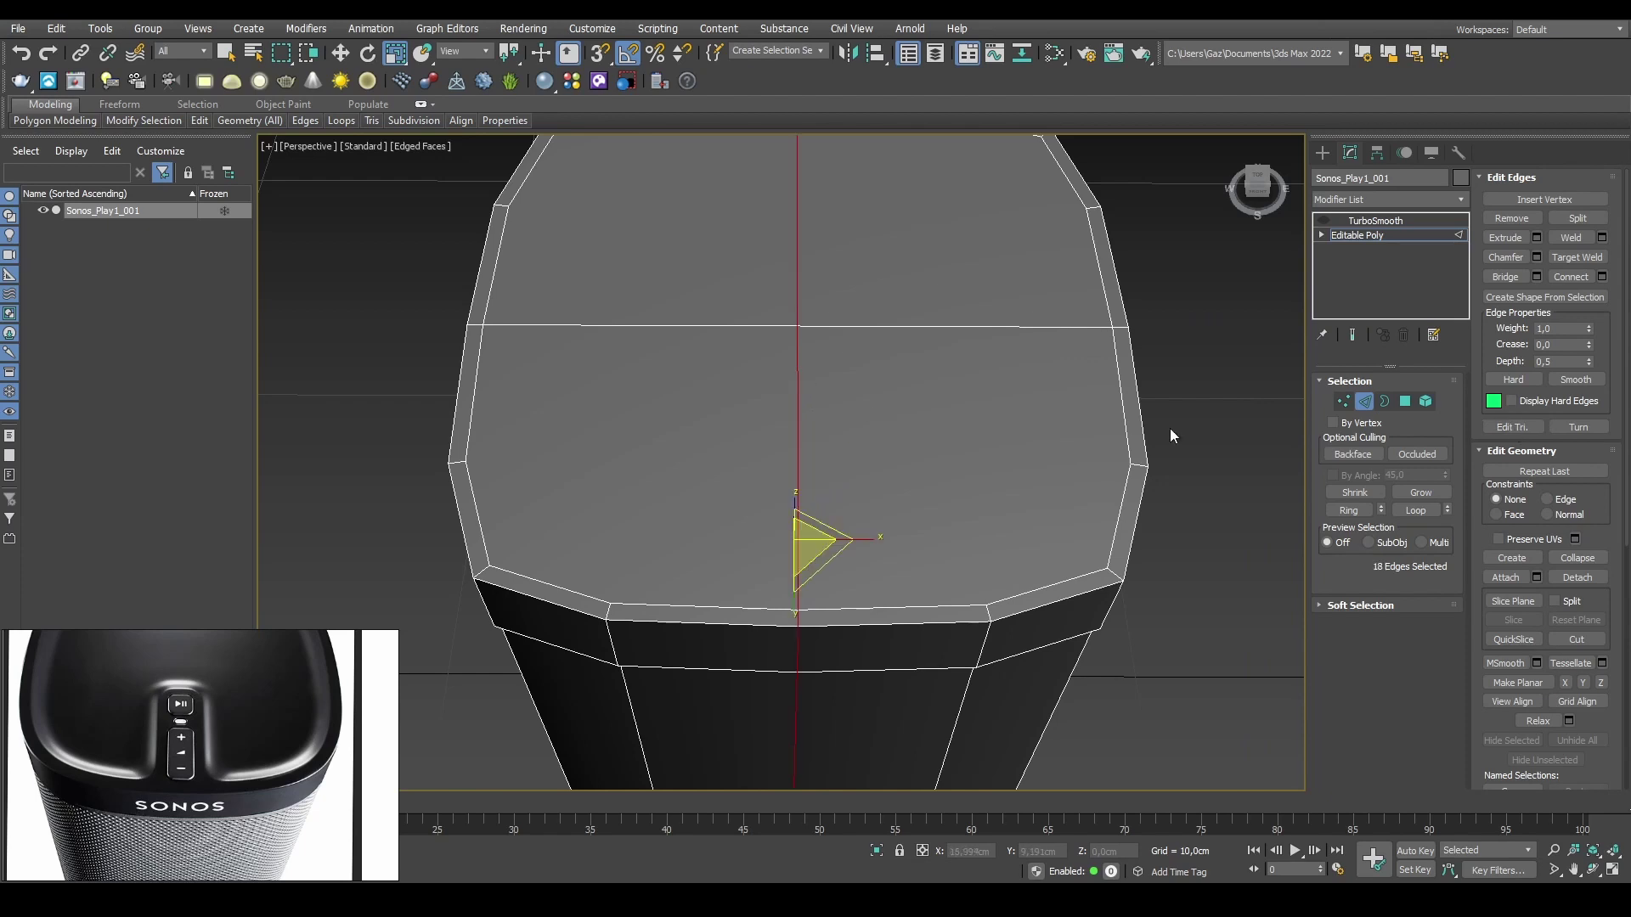
middle_click_drag(793, 364, 722, 173, "alt")
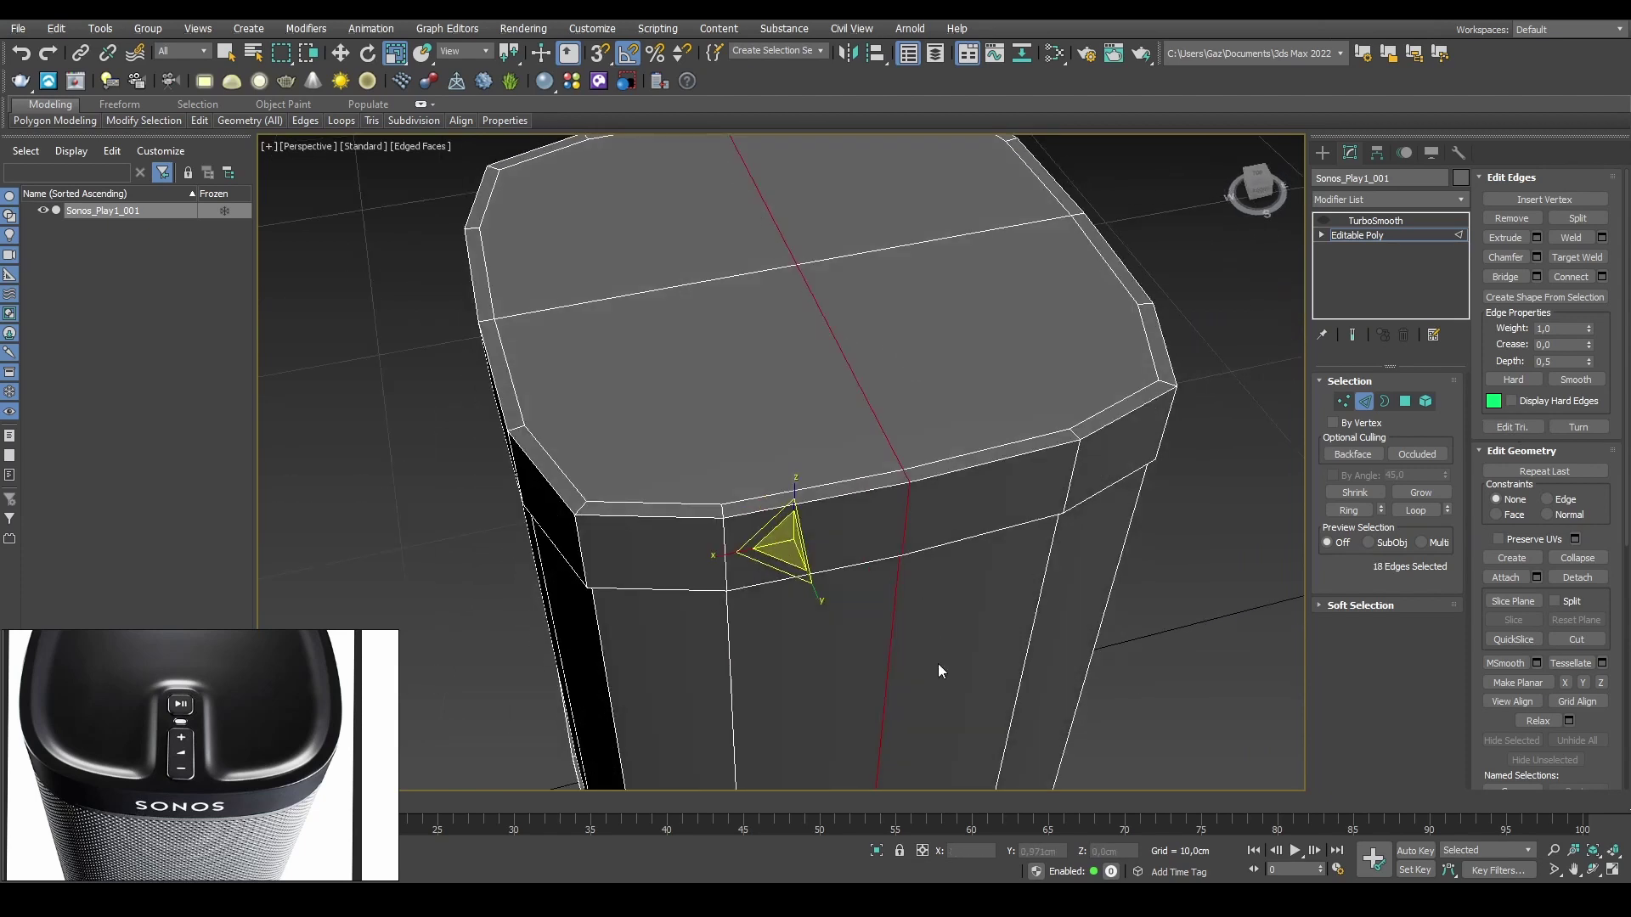
middle_click_drag(889, 388, 866, 564, "alt")
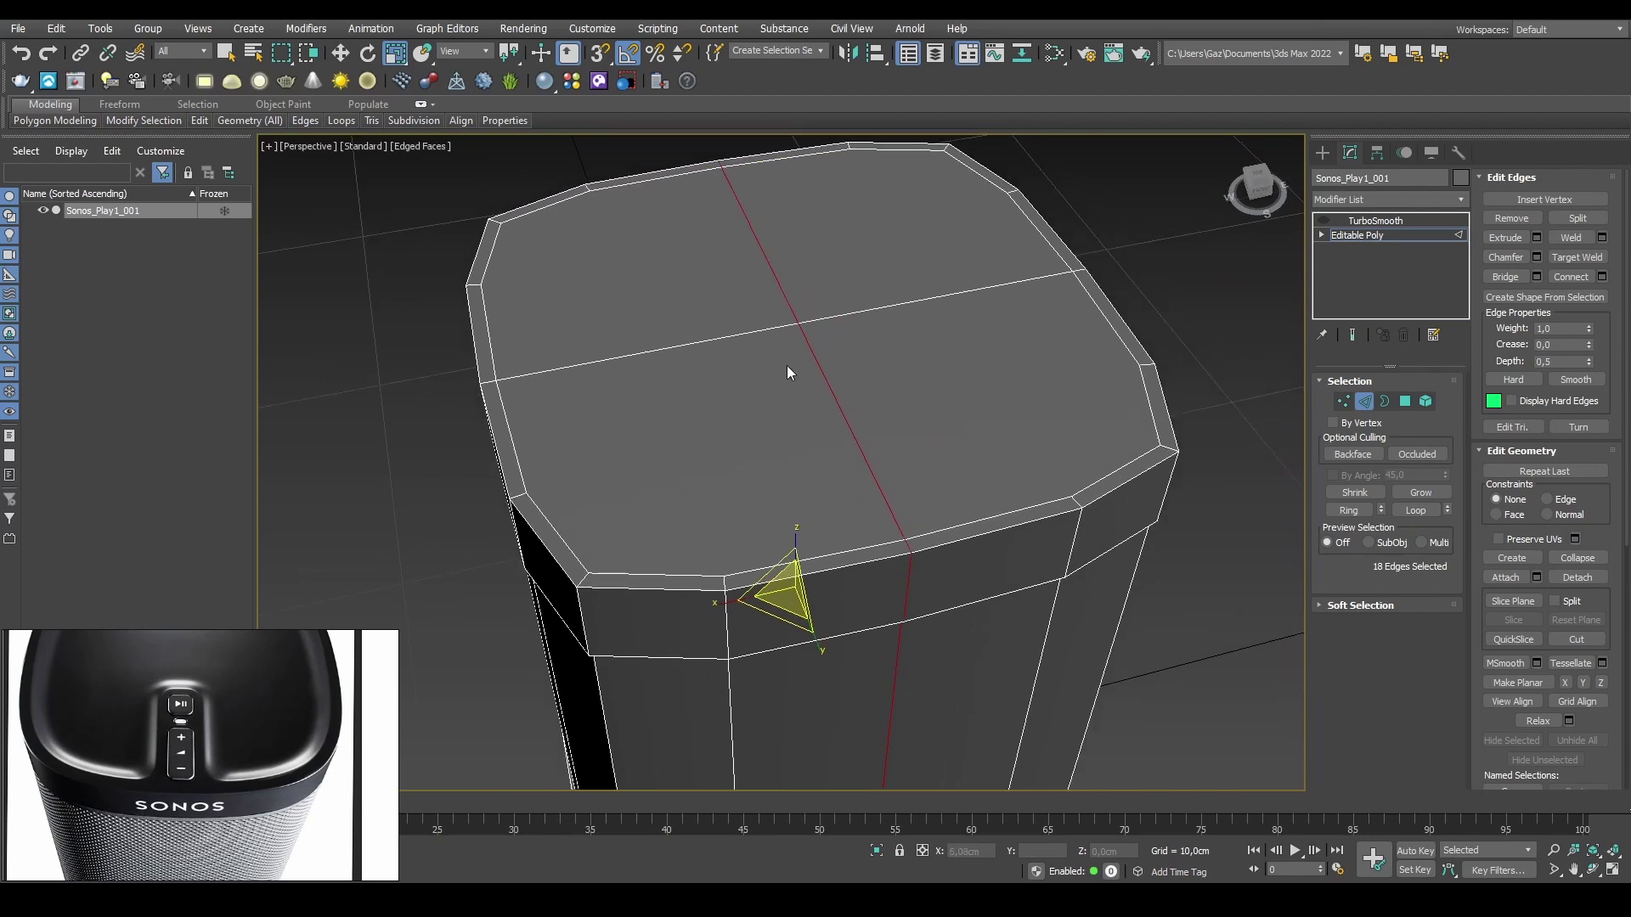
Step: Chamfer the centre edge loop with 1 connect segment to outline the control strip's width, and clear the edge selection
left_click(1536, 256)
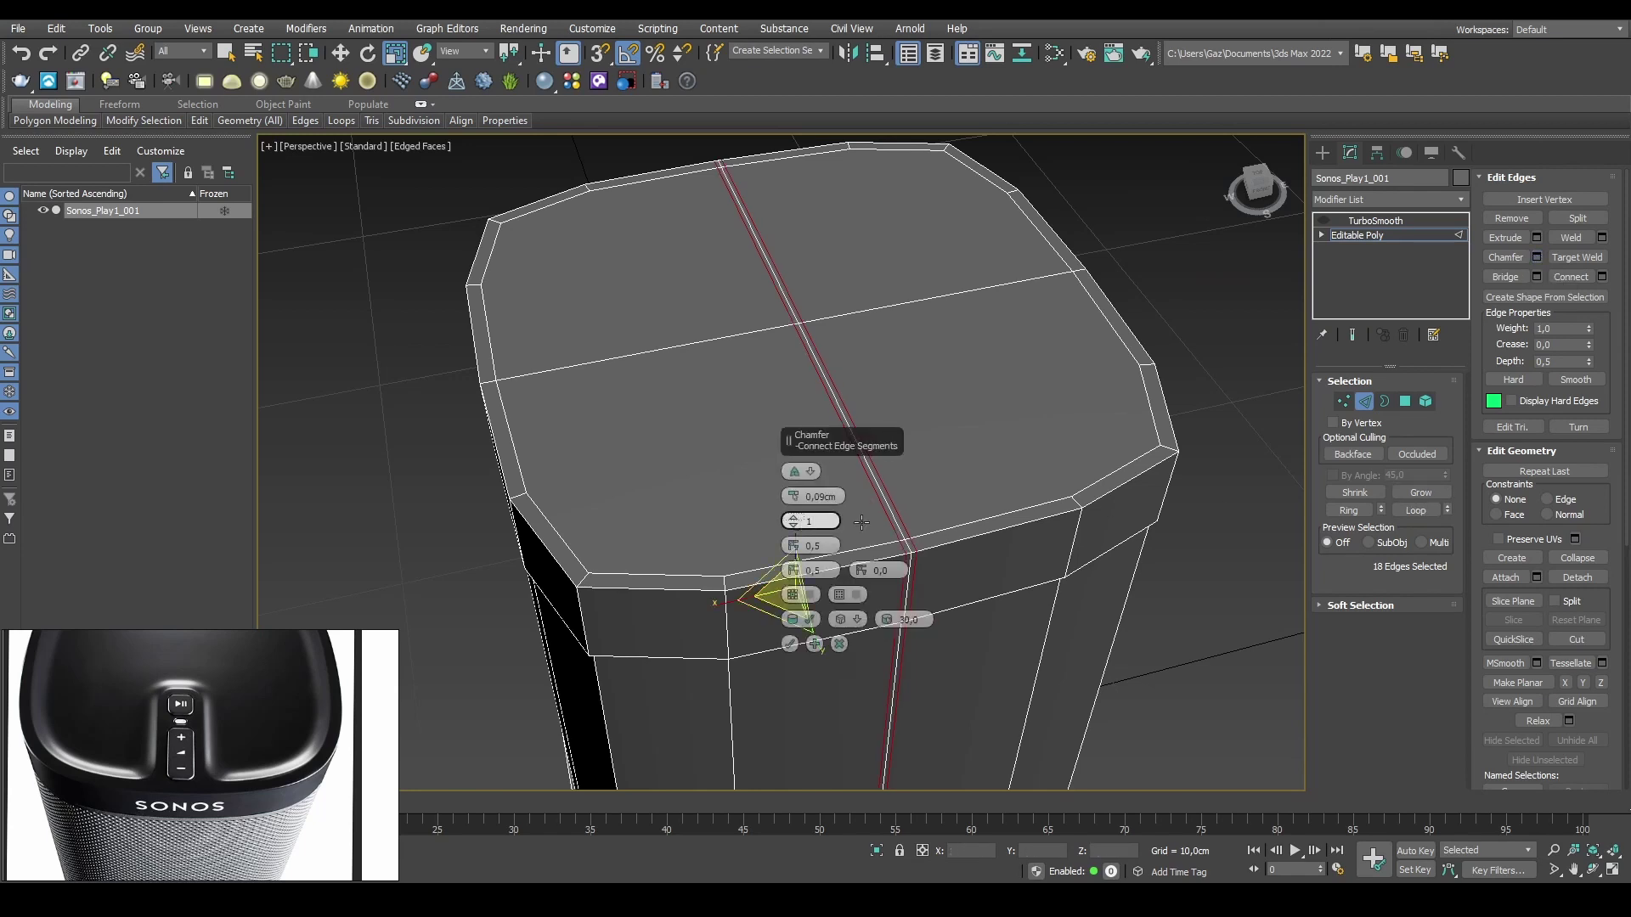
left_click_drag(792, 497, 790, 489)
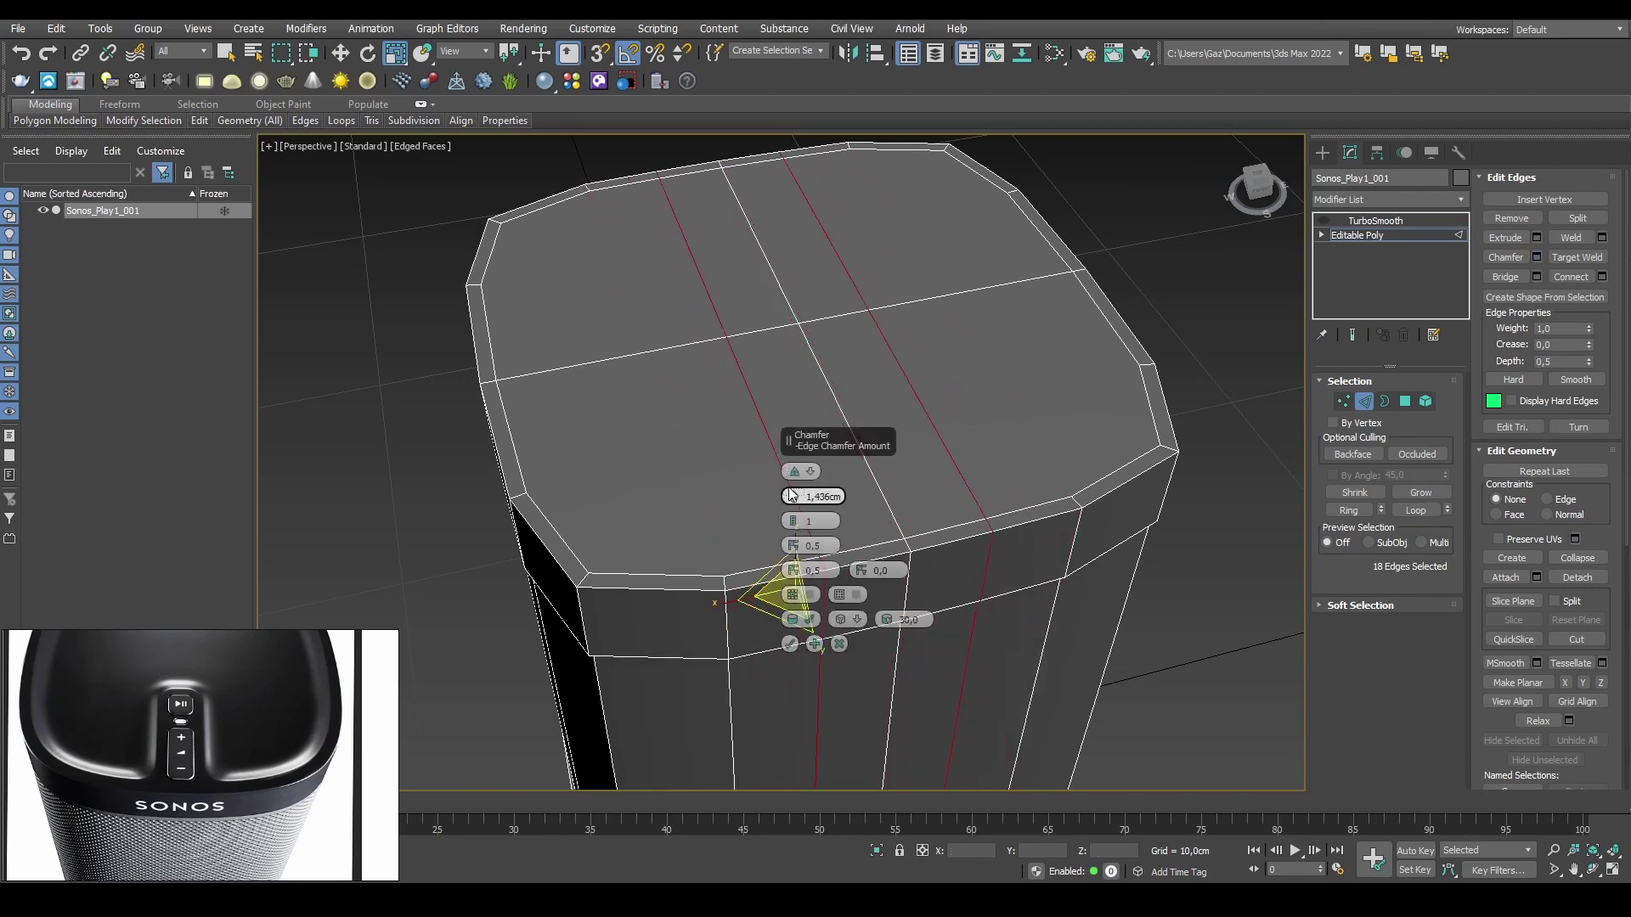
scroll(947, 479, "up", 2)
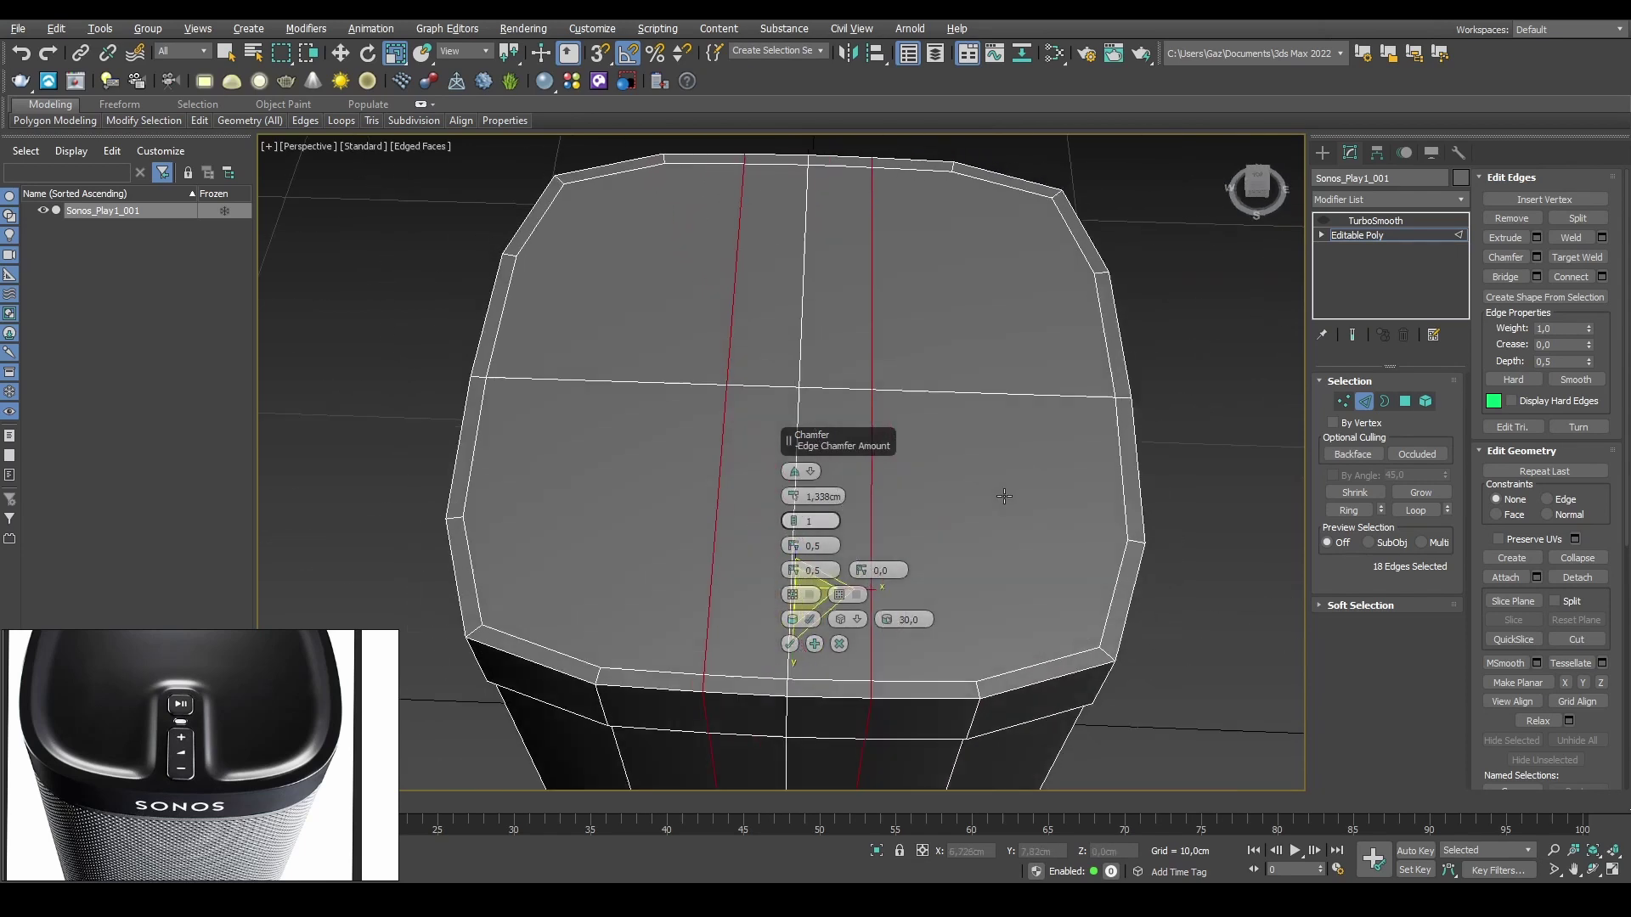
left_click_drag(793, 500, 1052, 503)
key("BackSpace")
key("Return")
left_click(790, 645)
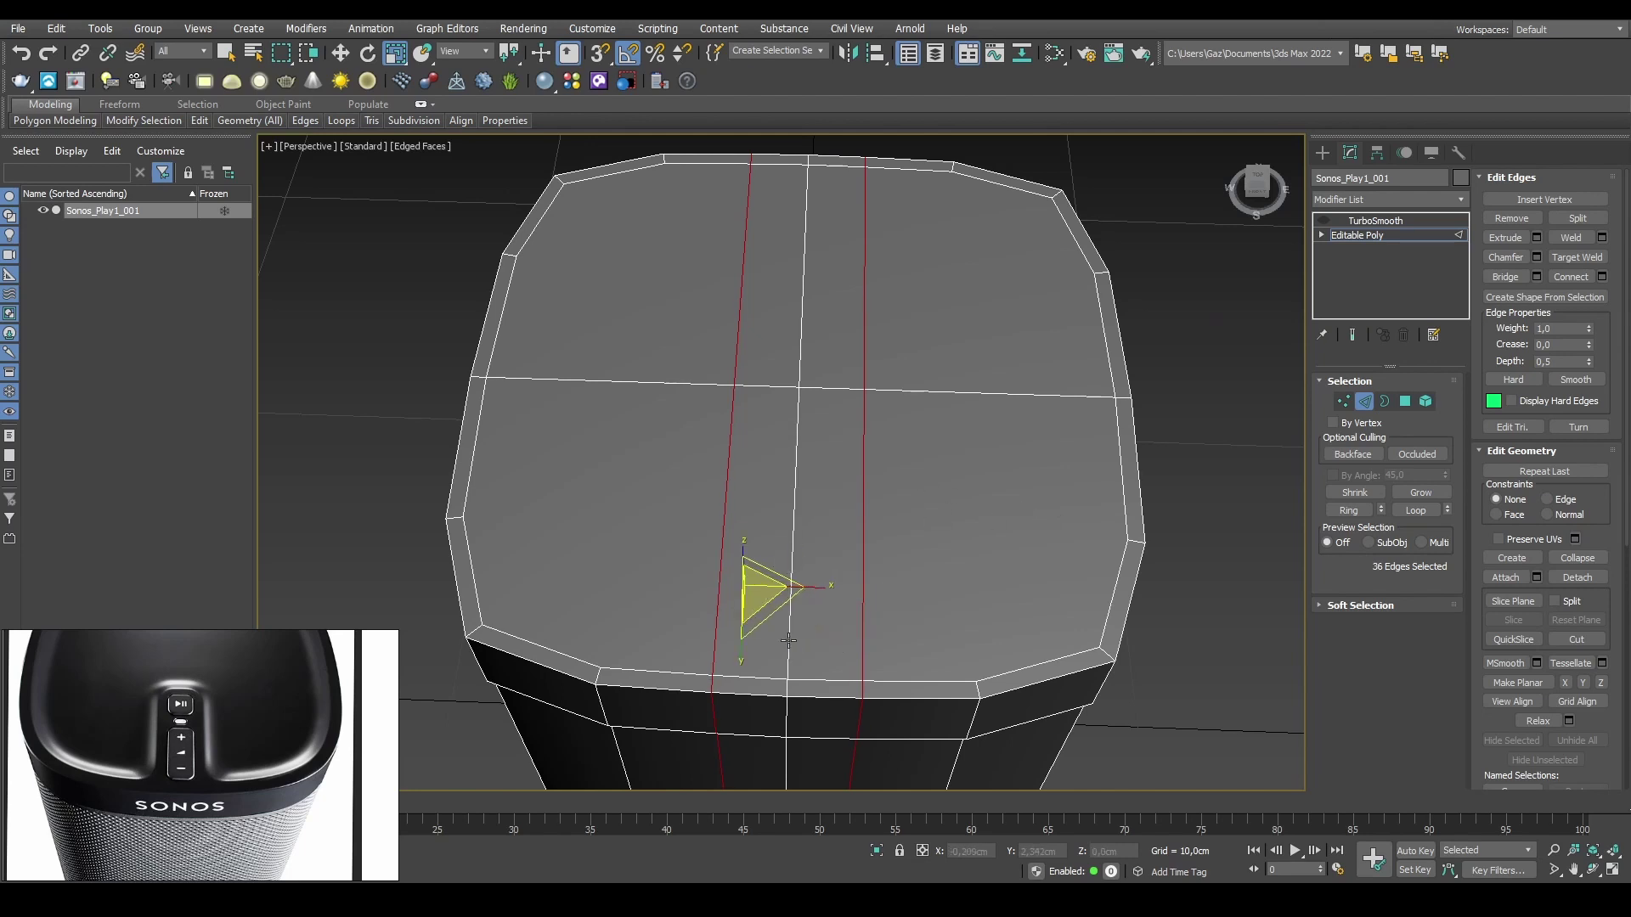
left_click(1016, 507)
middle_click_drag(922, 513, 1031, 498, "alt")
middle_click_drag(996, 319, 909, 386)
key("4")
left_click(909, 385)
left_click(865, 407, "ctrl")
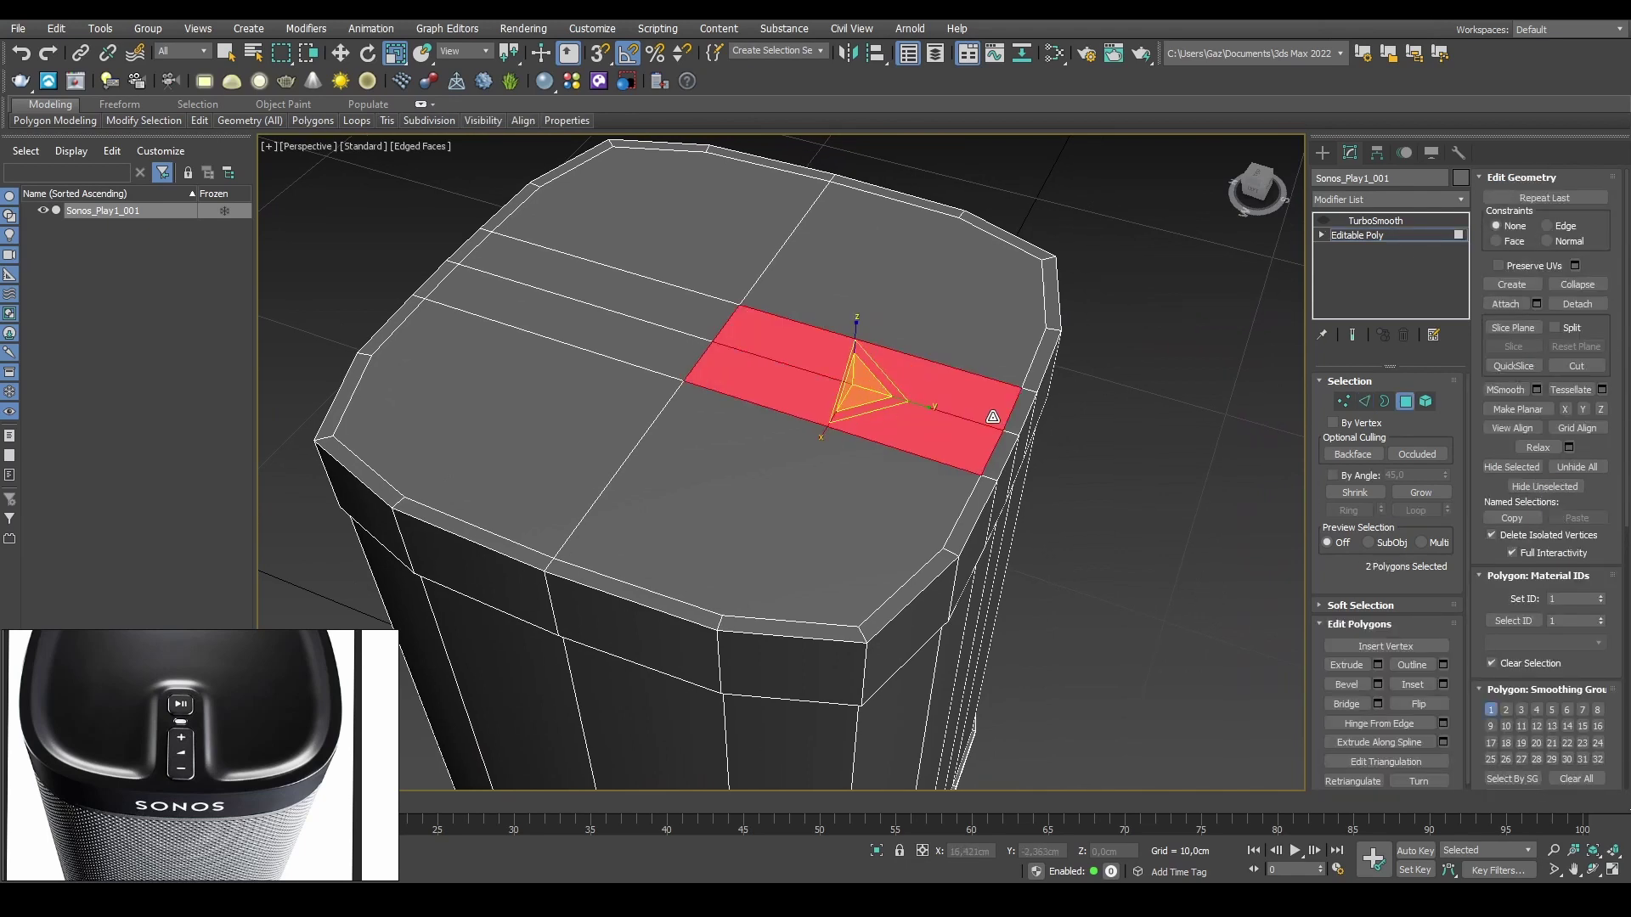
middle_click_drag(992, 416, 910, 417)
left_click(943, 420, "ctrl")
left_click(924, 472, "ctrl")
left_click(1058, 454)
Step: Select the six inner top polygons surrounding the front control strip, leaving the strip's own two polygons unselected
left_click(718, 482)
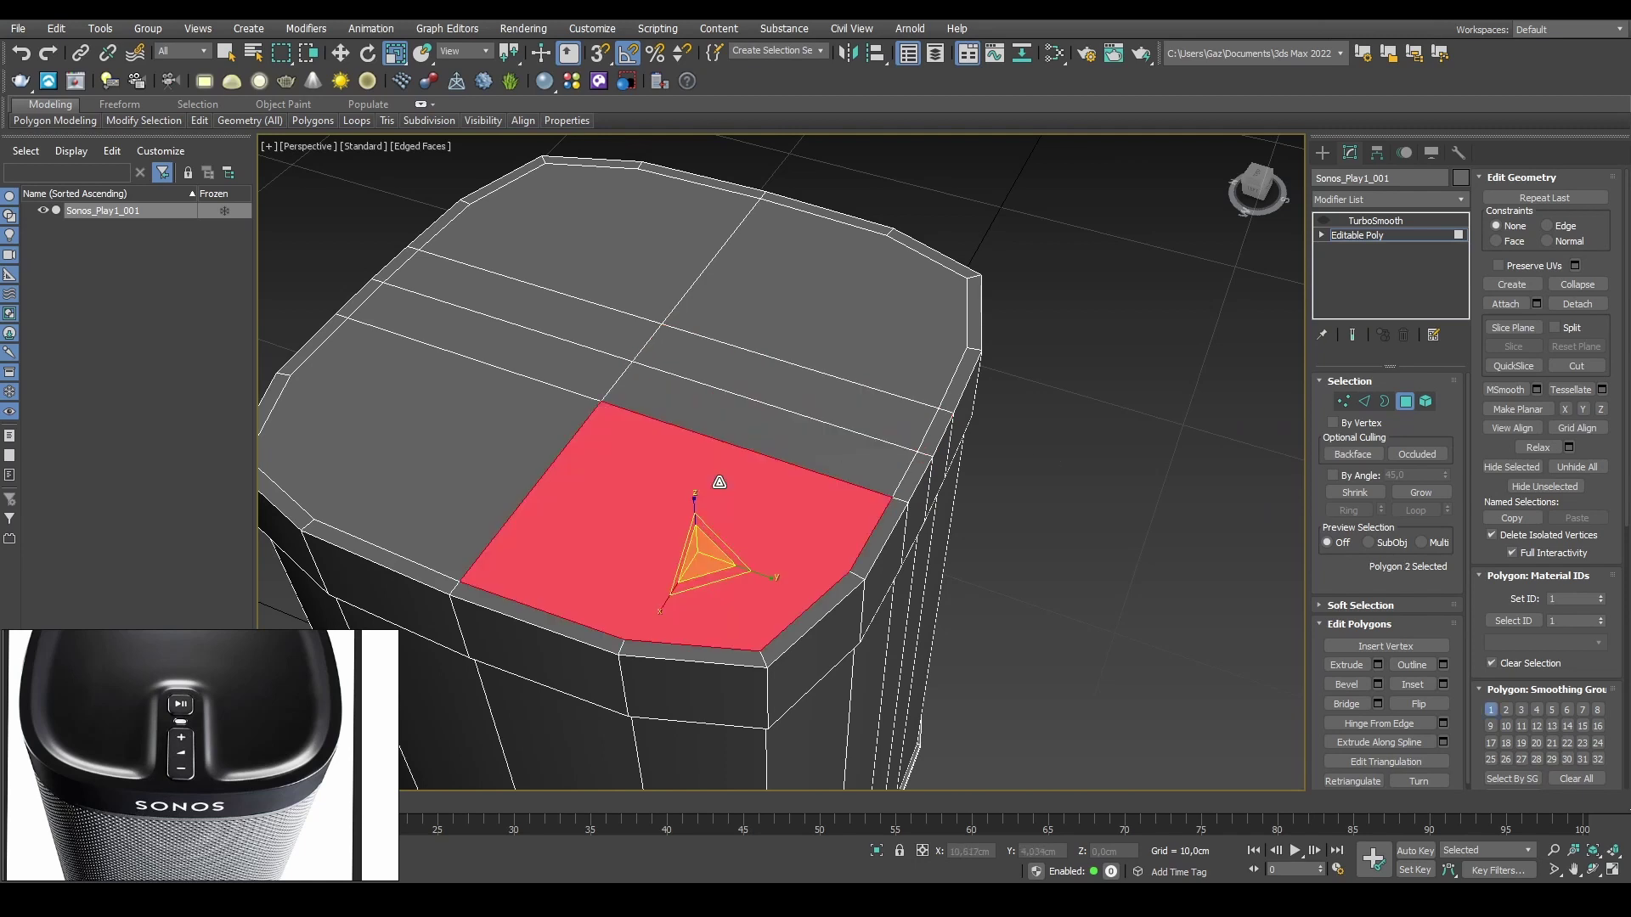
left_click(521, 412, "ctrl")
left_click(535, 352, "ctrl")
left_click(561, 313, "ctrl")
left_click(619, 256, "ctrl")
left_click(779, 278, "ctrl")
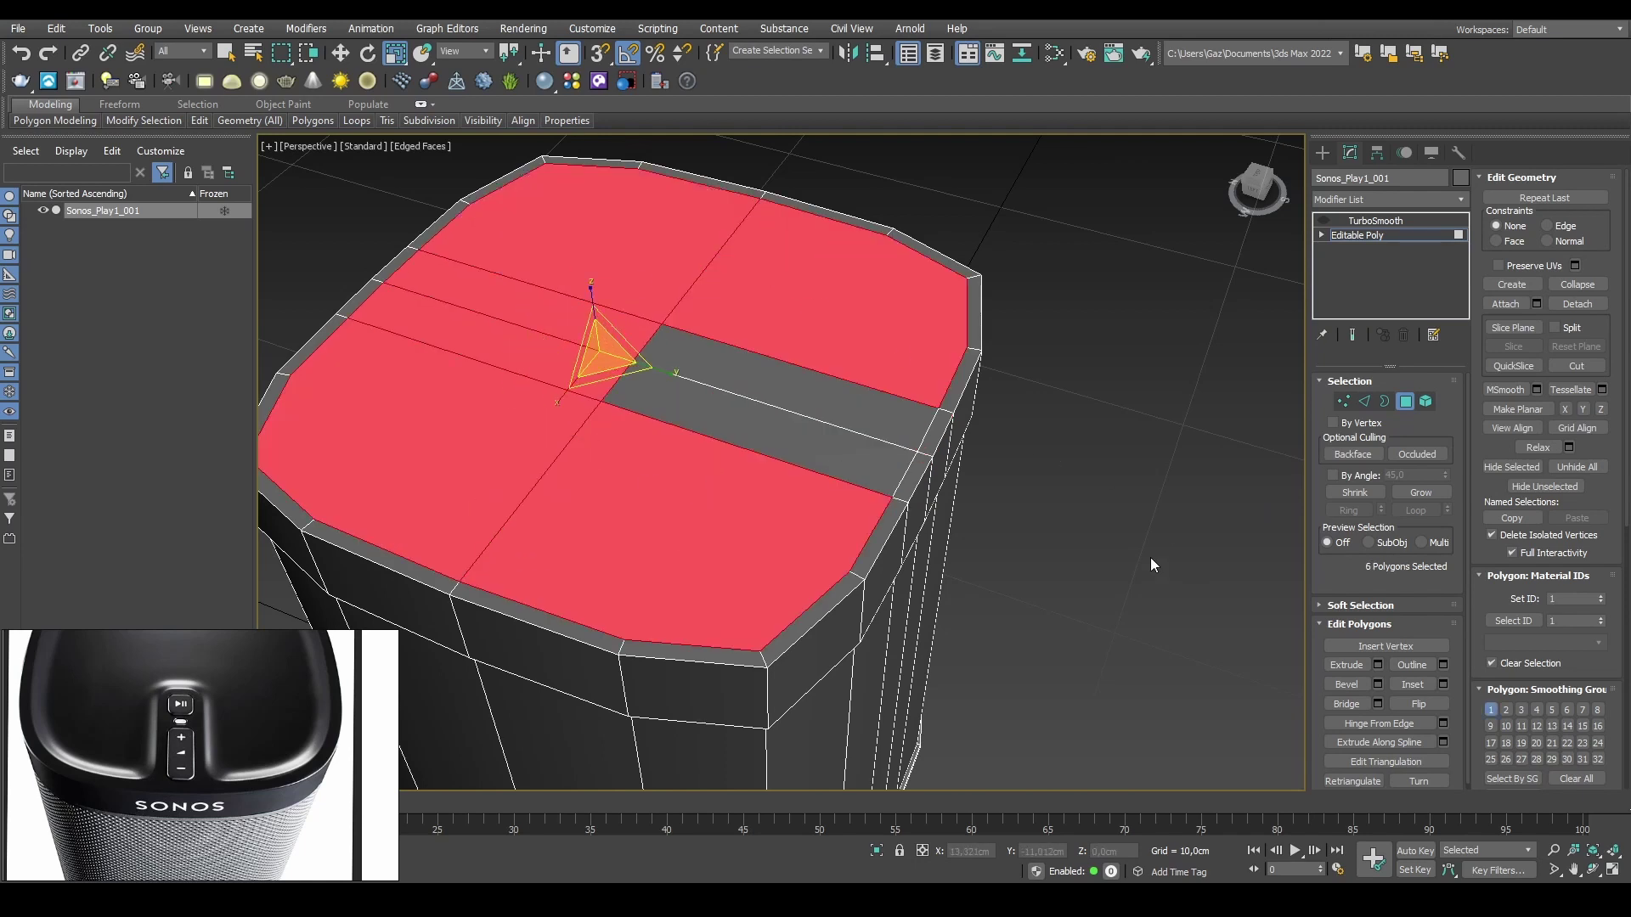
Step: Extrude the six selected polygons down to about Z 15.83 cm to recess the top, and scale them slightly inward
middle_click_drag(1088, 528, 999, 394, "alt")
scroll(888, 400, "up", 2)
key("w")
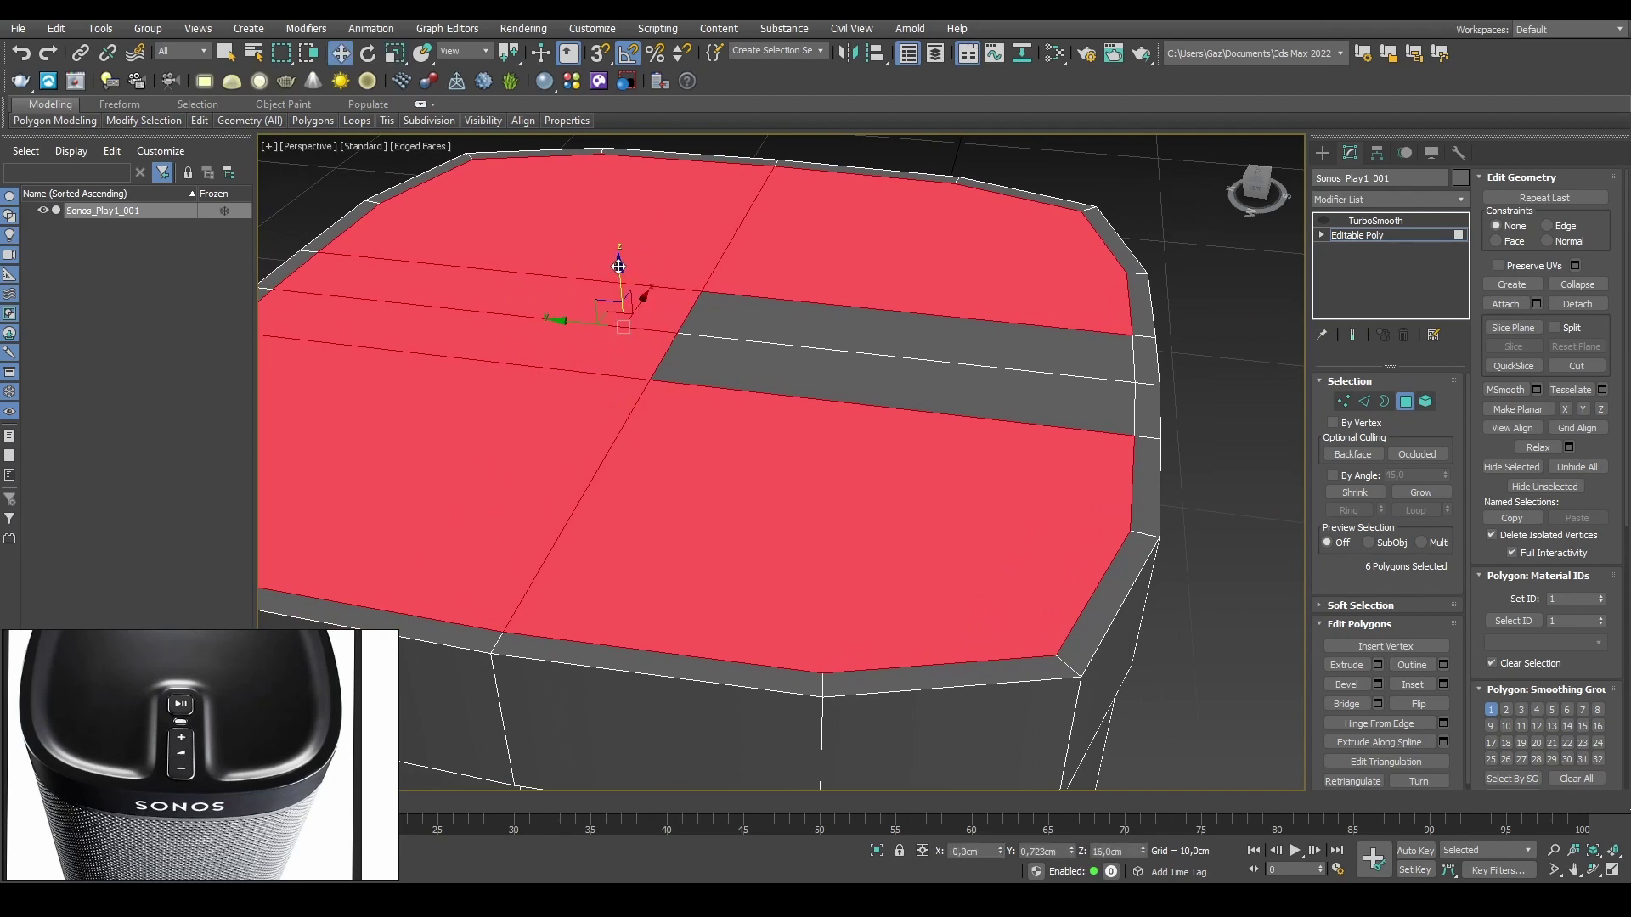
left_click_drag(619, 267, 618, 279, "shift")
key("r")
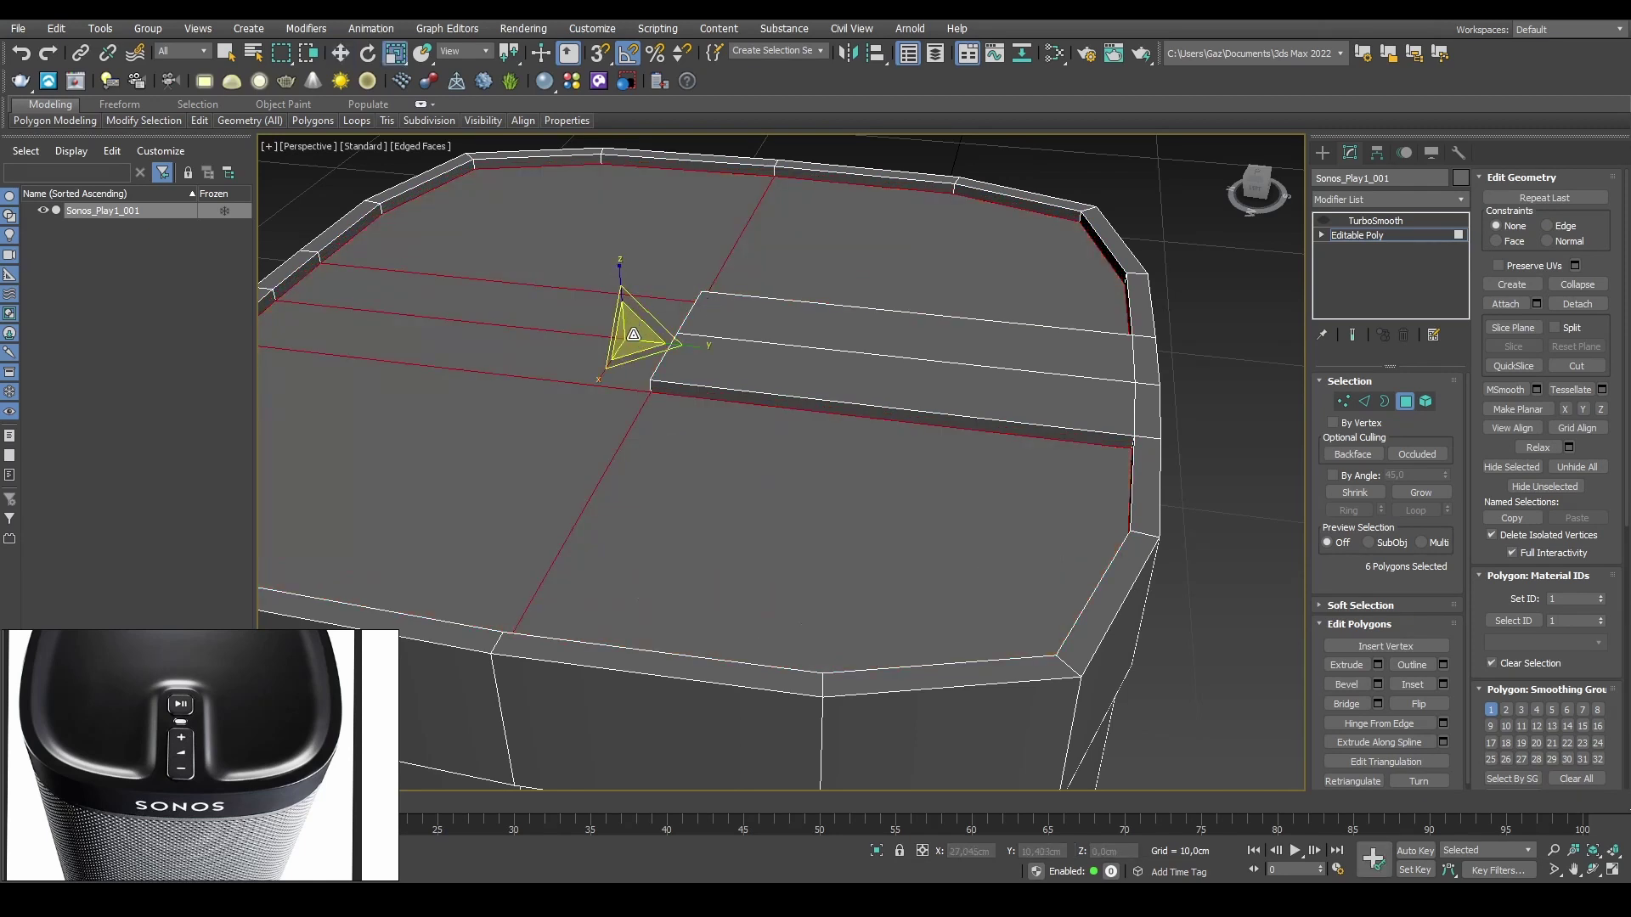
left_click_drag(633, 335, 633, 339)
Step: Move the lower edge along the control strip's long side slightly outward along X to slope its wall
mouse_move(773, 314)
middle_mouse_down("alt")
mouse_move(666, 342)
mouse_move(681, 332)
mouse_move(666, 316)
mouse_move(795, 349)
middle_mouse_up("alt")
key("2")
left_click(788, 381)
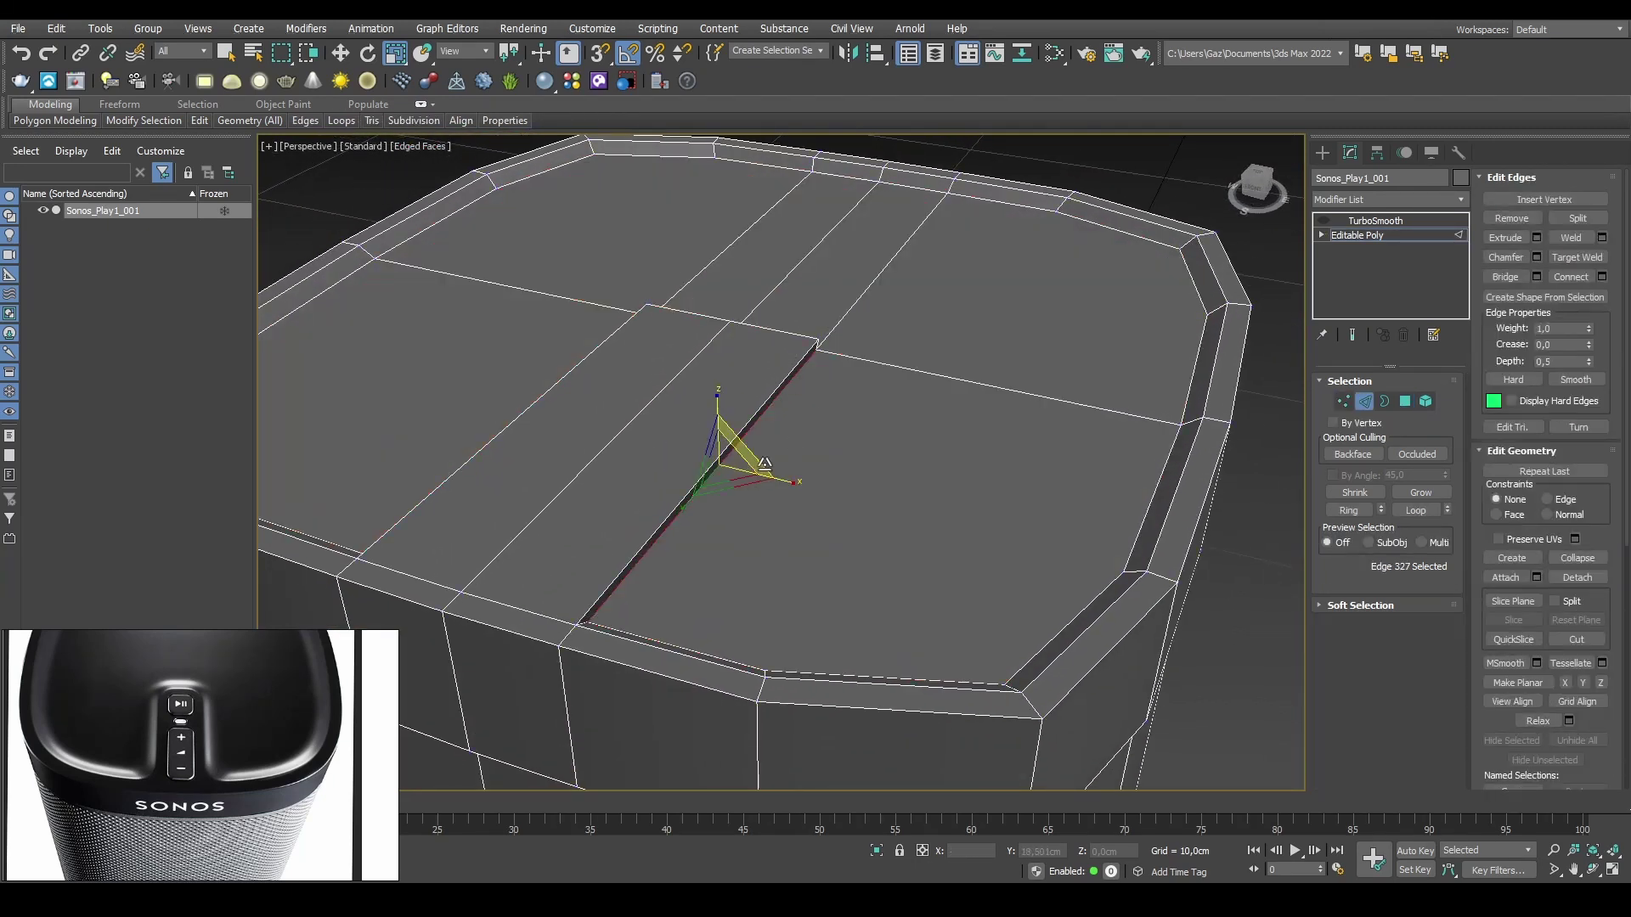
key("w")
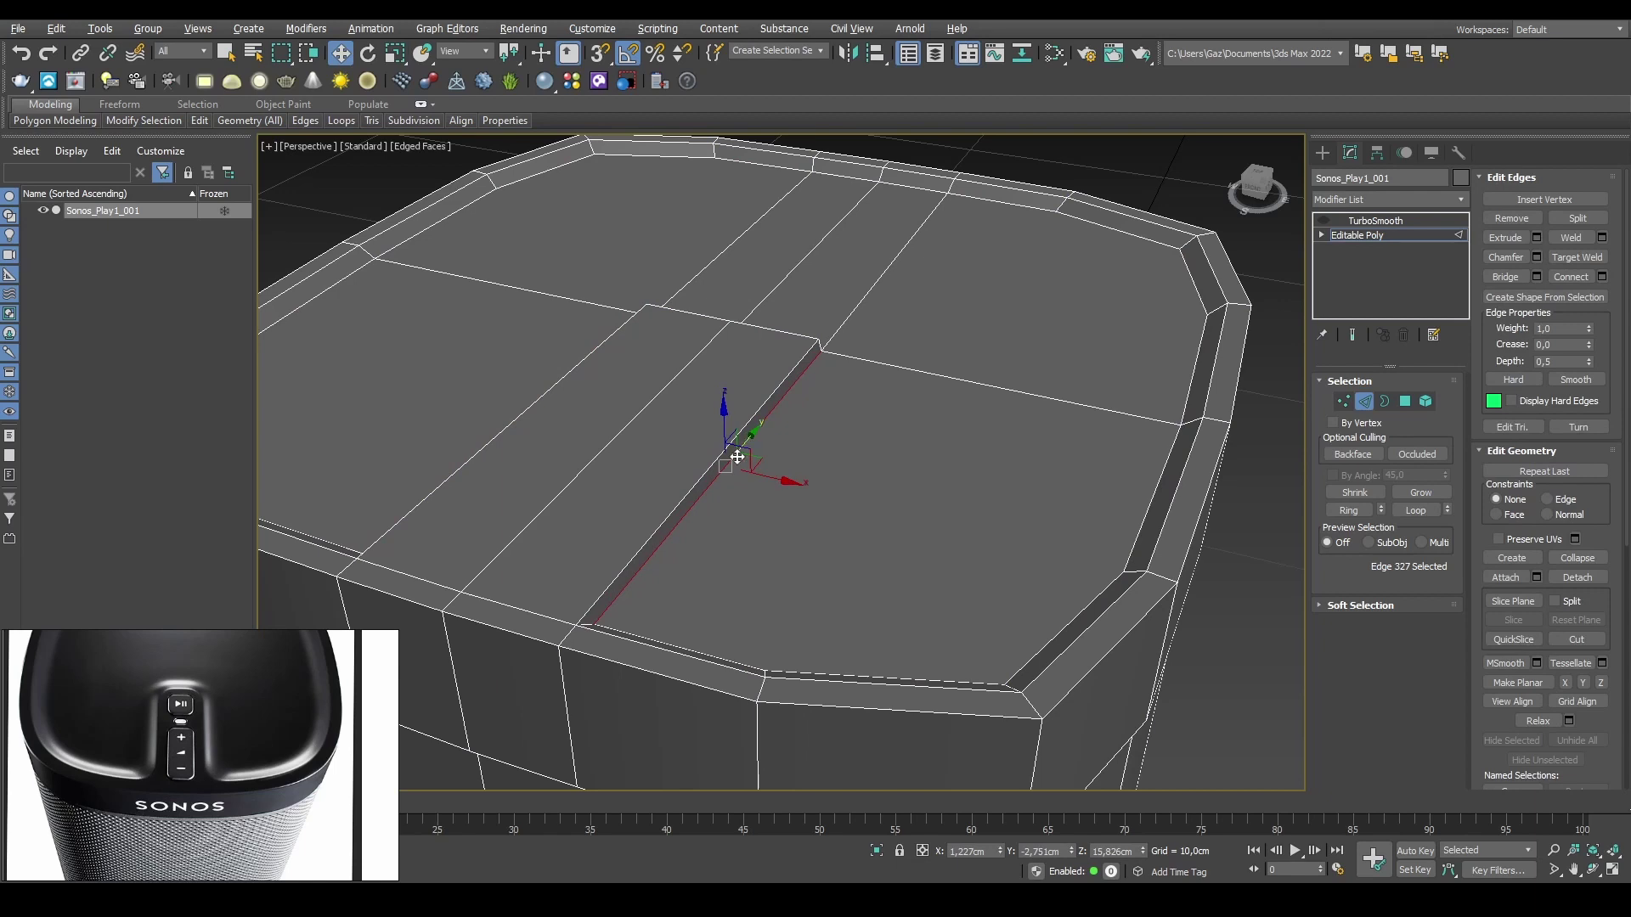
middle_click_drag(725, 456, 574, 473, "alt")
left_click(488, 514)
middle_click_drag(585, 528, 654, 477, "alt")
Step: Move the two lower edges at the control strip's inner end slightly away from the strip, and clear the selection
left_click(654, 476)
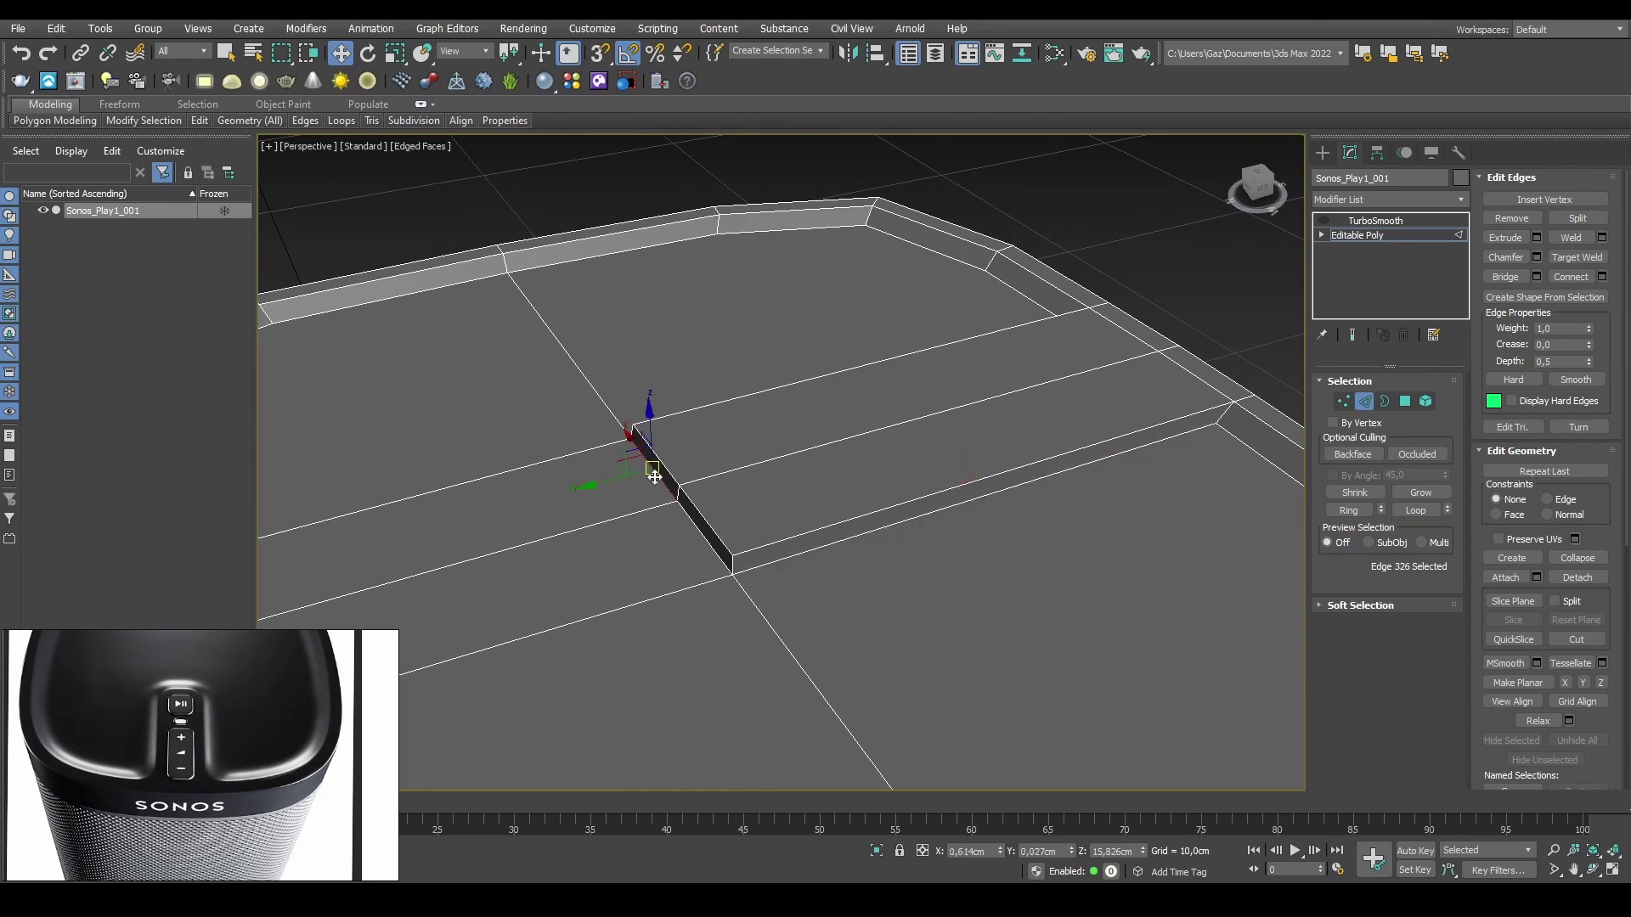
left_click(698, 530, "ctrl")
left_click_drag(635, 509, 628, 510)
left_click(966, 332)
middle_click_drag(966, 332, 926, 314, "alt")
scroll(801, 375, "down", 5)
scroll(713, 264, "up", 4)
middle_click_drag(714, 264, 673, 334)
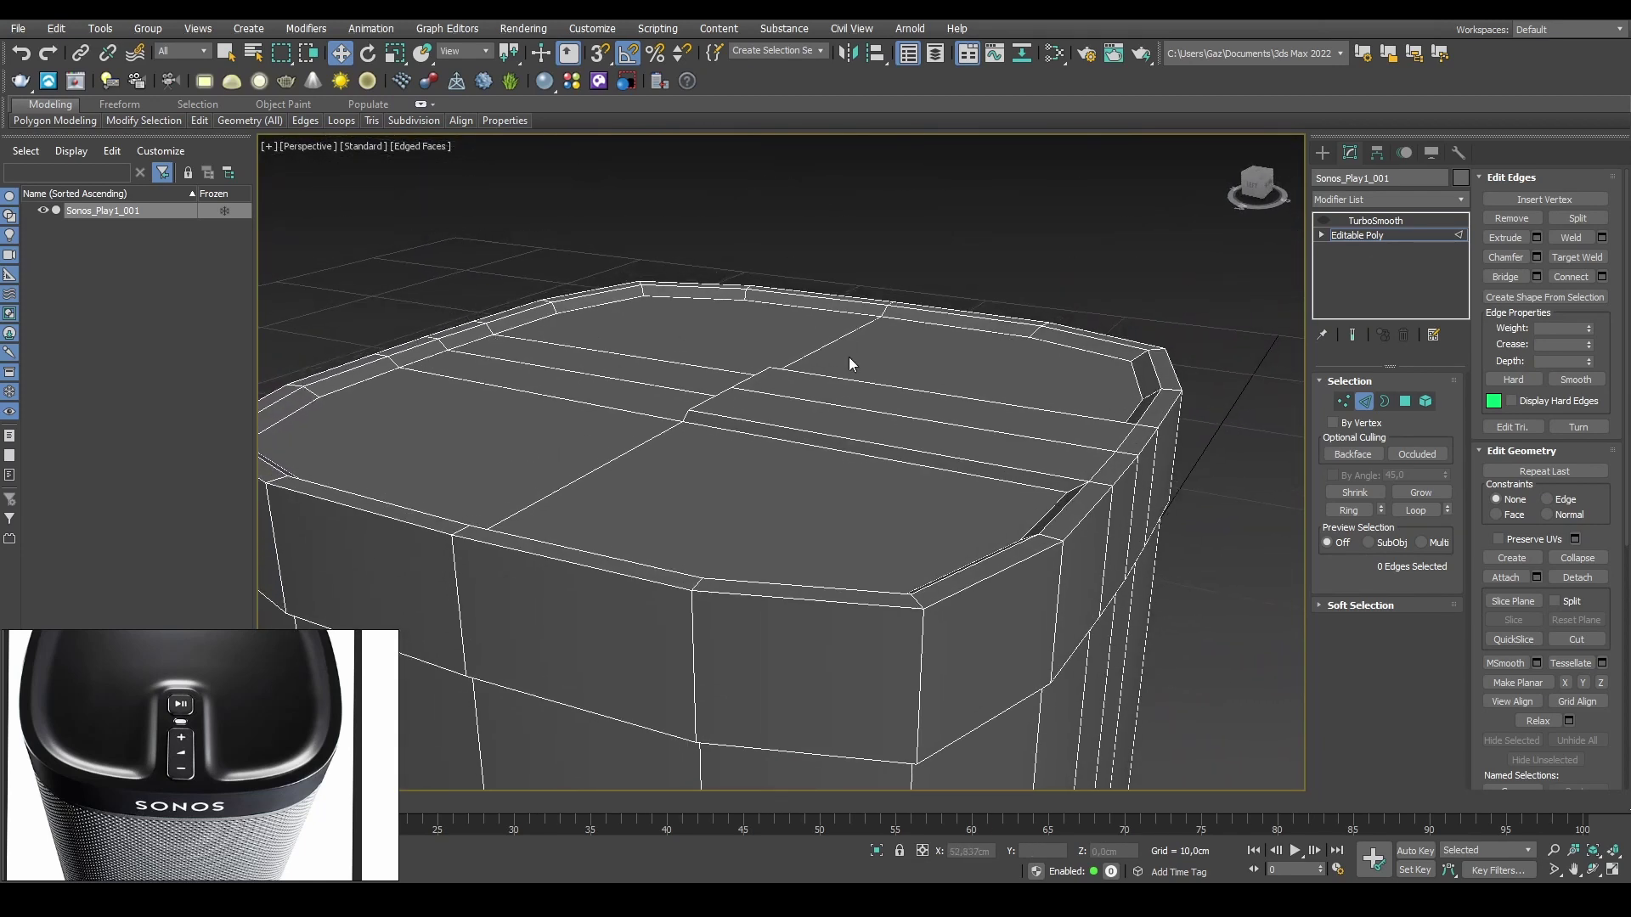
Step: Scale the six recessed top polygons uniformly to about 96% to widen the sloped rim around them
middle_click_drag(904, 340, 870, 383, "alt")
key("3")
key("4")
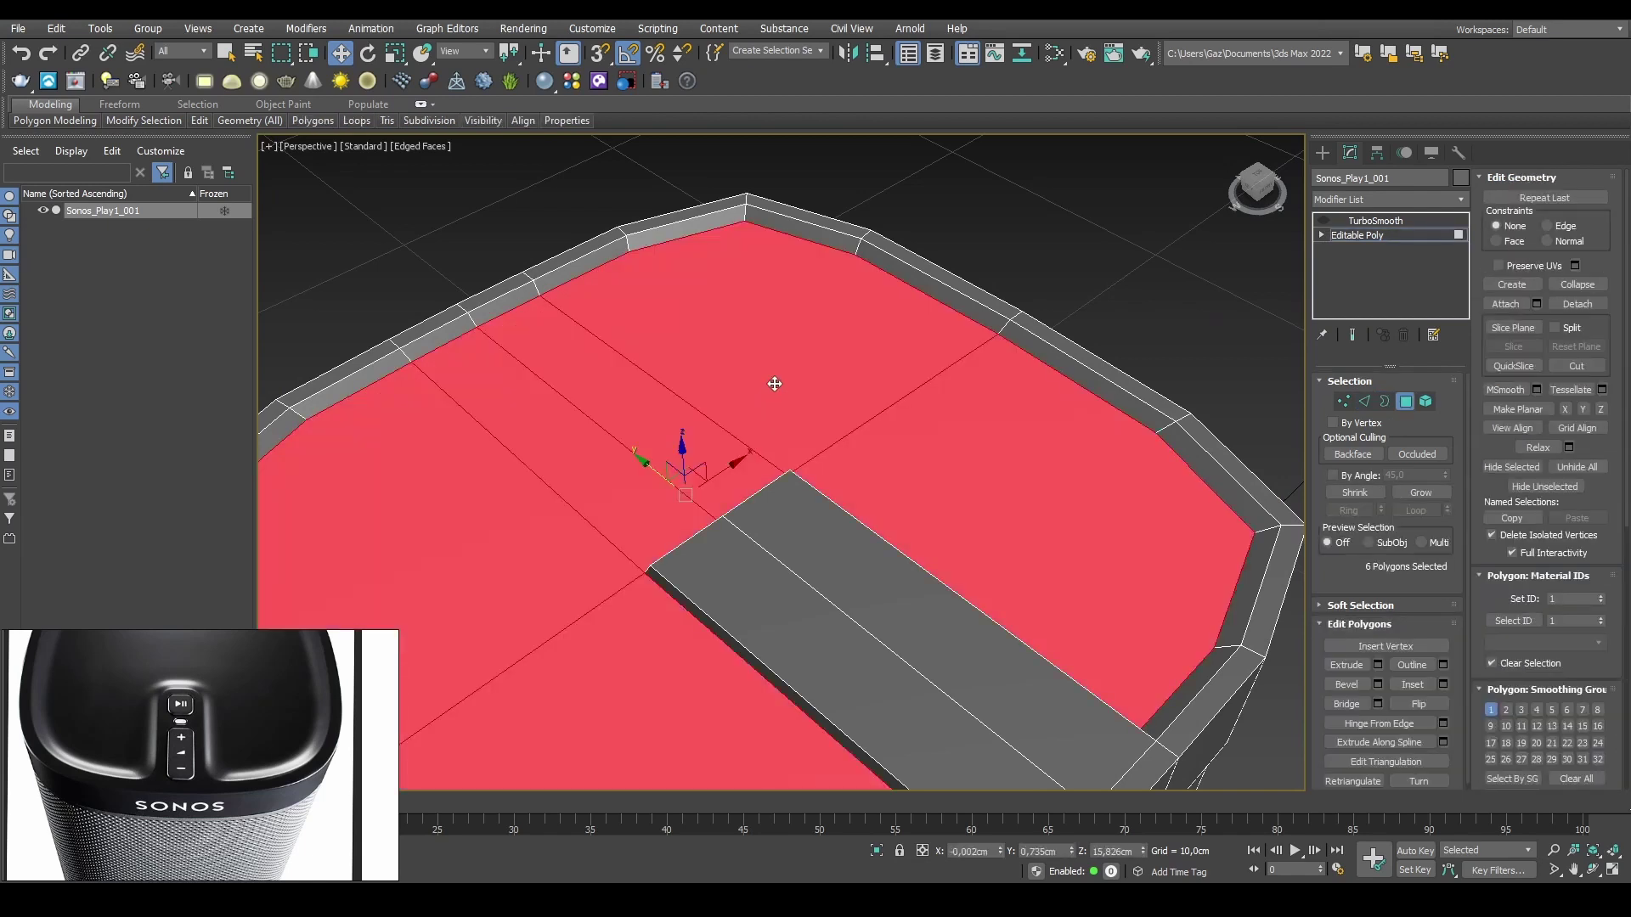
key("r")
left_click_drag(683, 488, 687, 493)
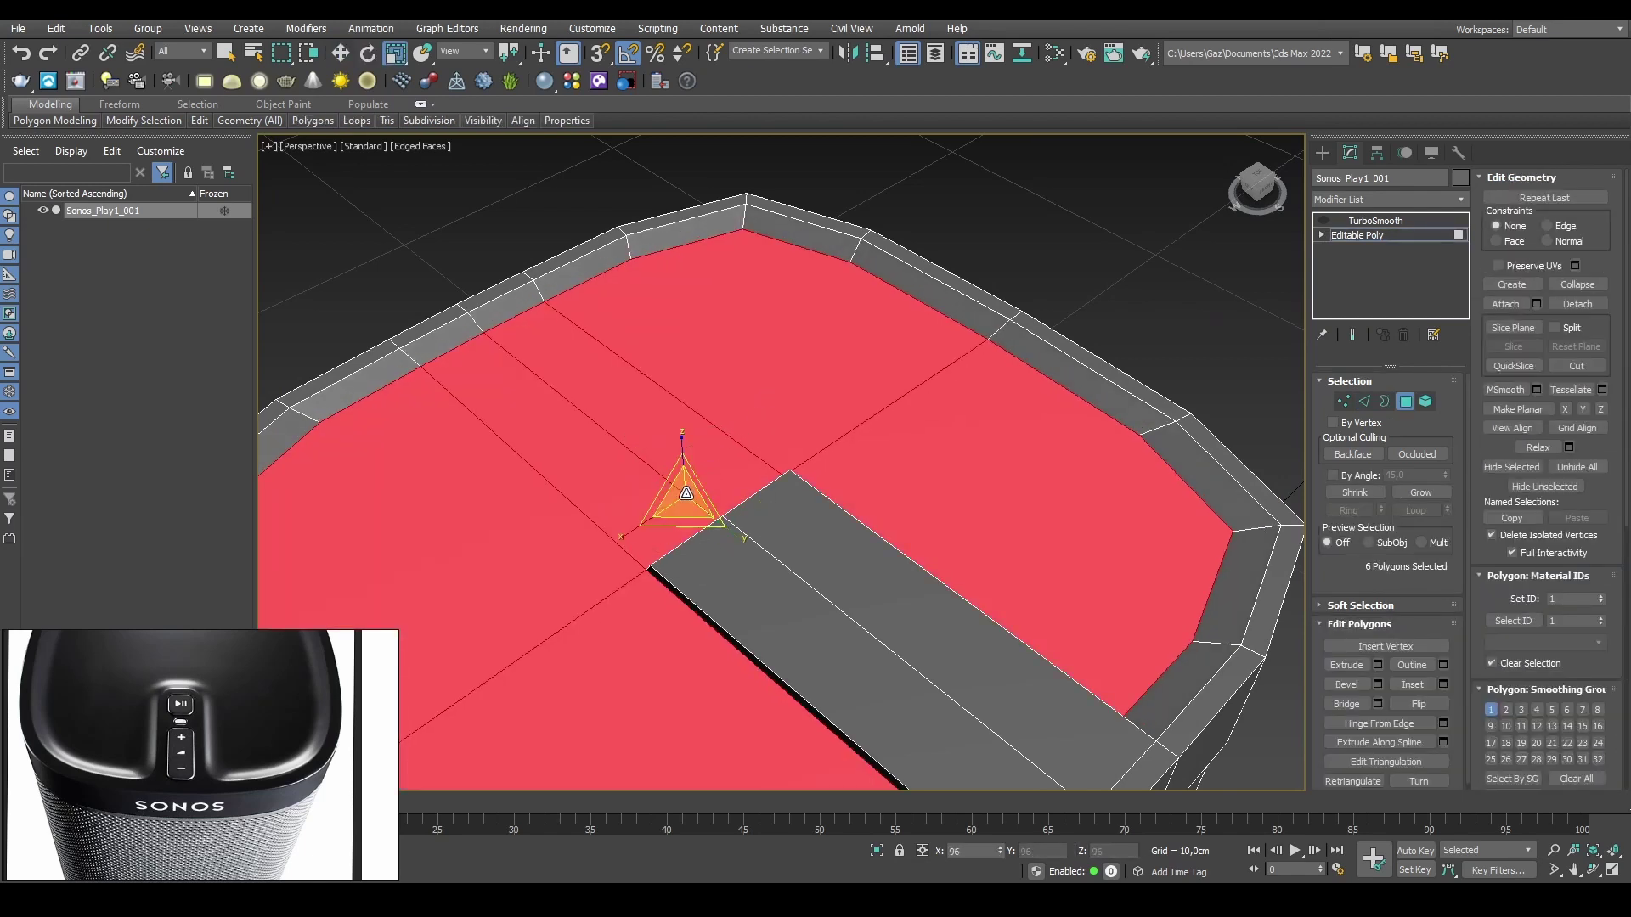
middle_click_drag(816, 454, 730, 423, "alt")
middle_click_drag(1185, 425, 1184, 451, "alt")
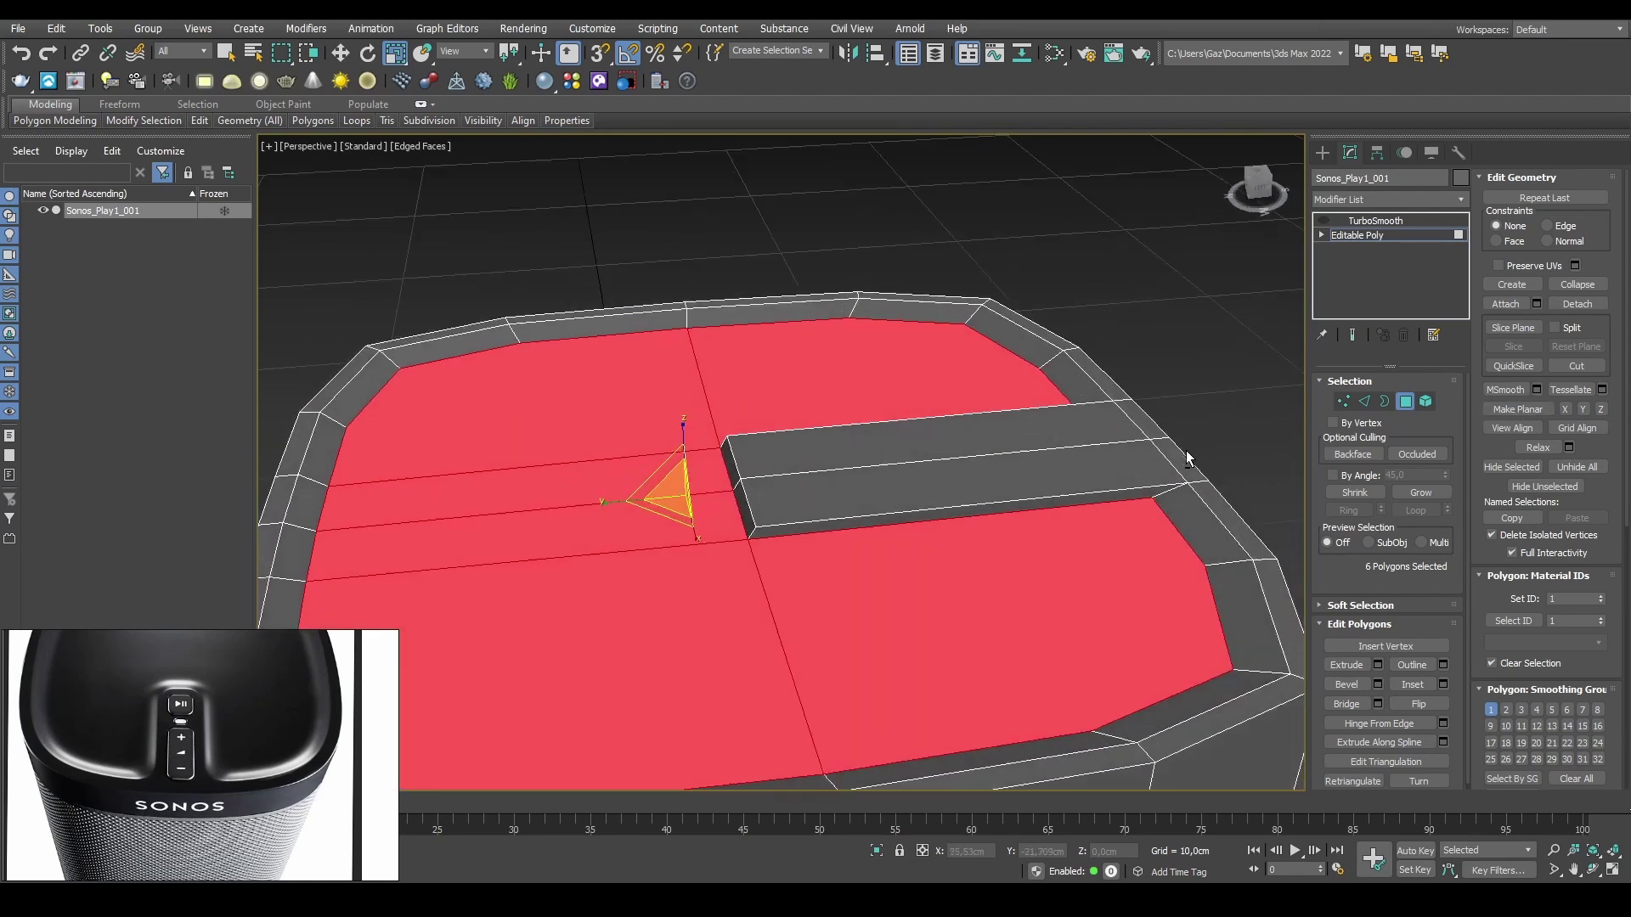
Step: Shift the lower edge on one long side of the control strip farther outward along X
key("1")
key("2")
left_click(1019, 500)
middle_click_drag(1020, 500, 1016, 523, "alt")
key("w")
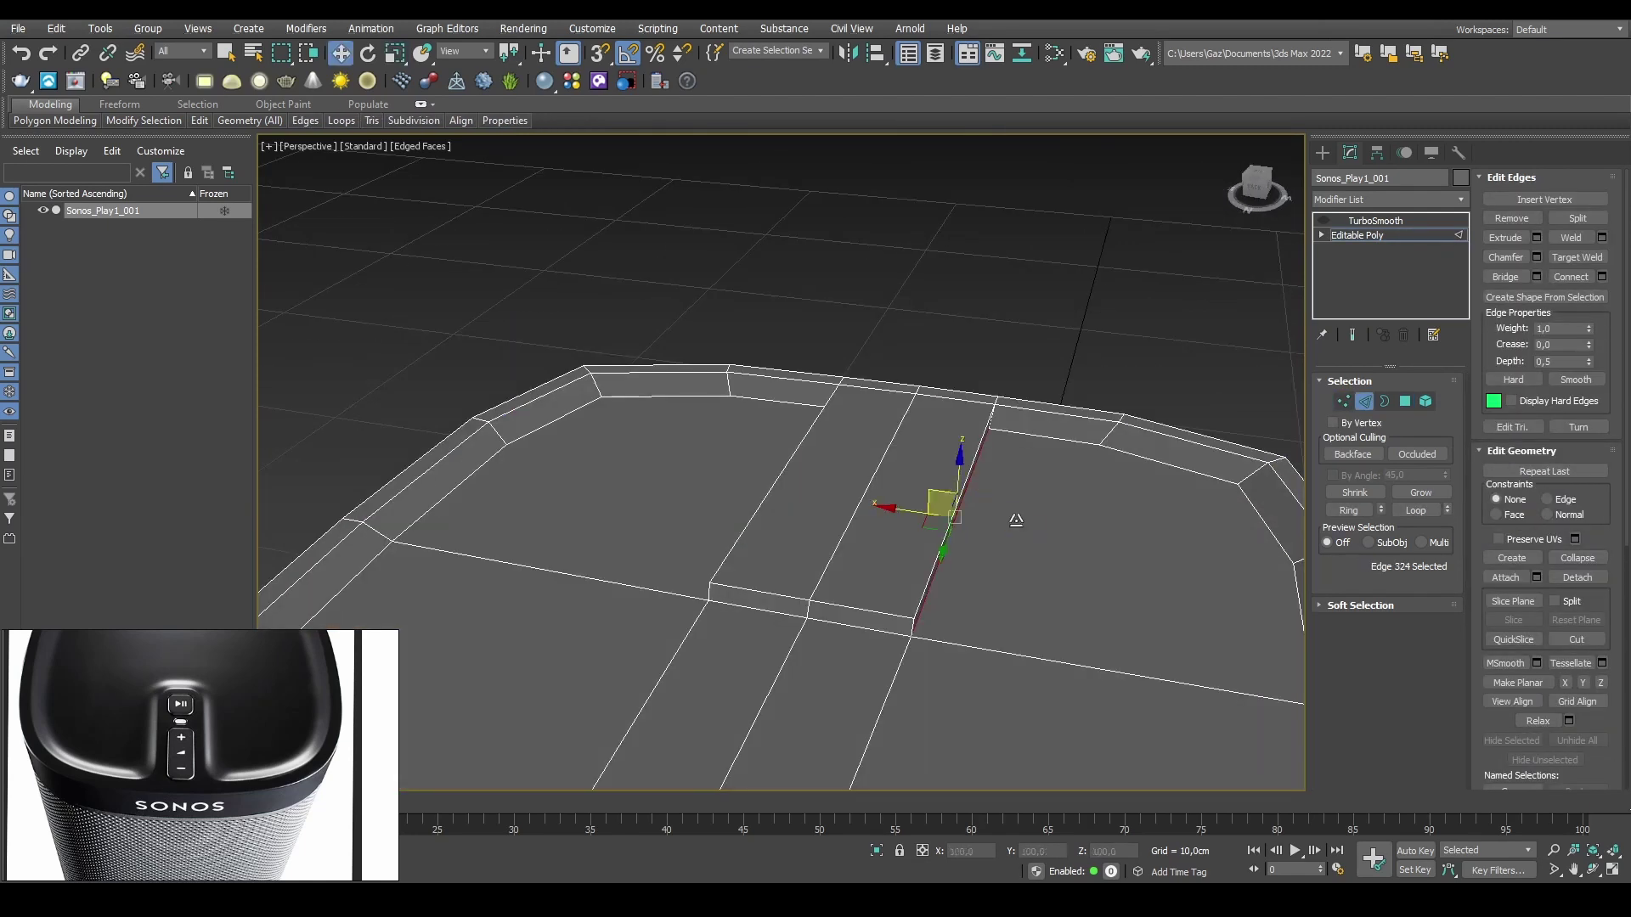
left_click_drag(915, 514, 938, 516)
Step: Shift the lower edge on the strip's opposite long side outward along X as well, and clear the edge selection
middle_click_drag(970, 487, 762, 528, "alt")
left_click(762, 528)
left_click_drag(718, 559, 709, 559)
middle_click_drag(1148, 469, 875, 543, "alt")
scroll(848, 339, "down", 2)
middle_click_drag(646, 527, 834, 328)
middle_click_drag(985, 302, 925, 355)
left_click(950, 368)
left_click(1139, 304)
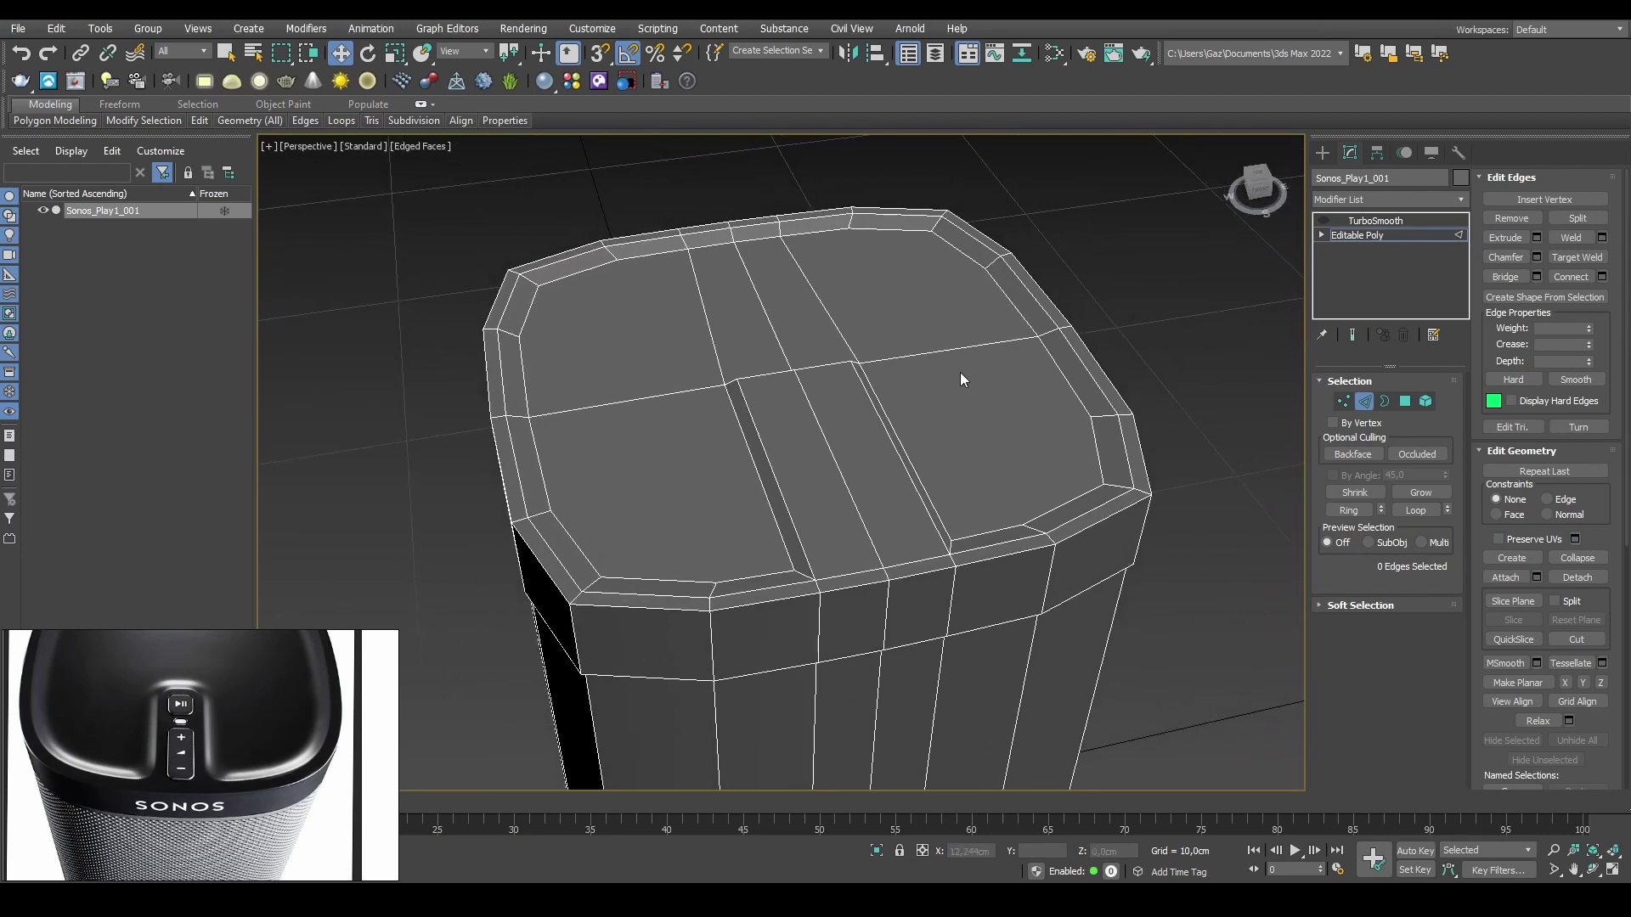
Step: Leave edge editing, enable TurboSmooth and hide the edge lines to check the smoothed top and rim
middle_click_drag(828, 493, 865, 365)
middle_click_drag(1102, 397, 1138, 399, "alt")
left_click(1364, 401)
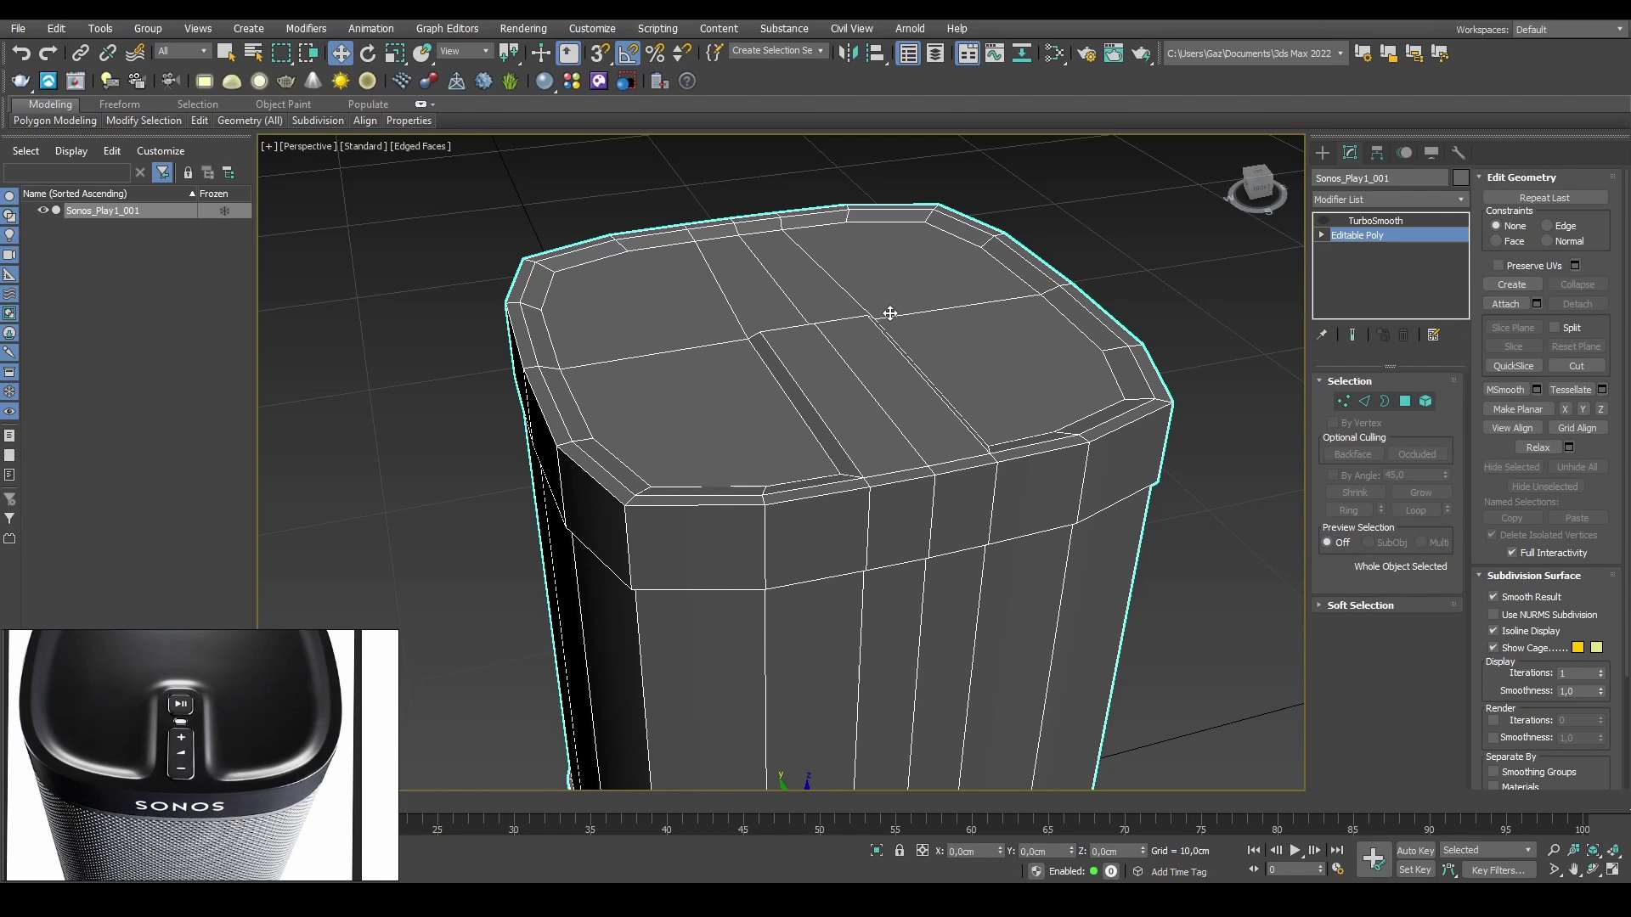
left_click(1358, 223)
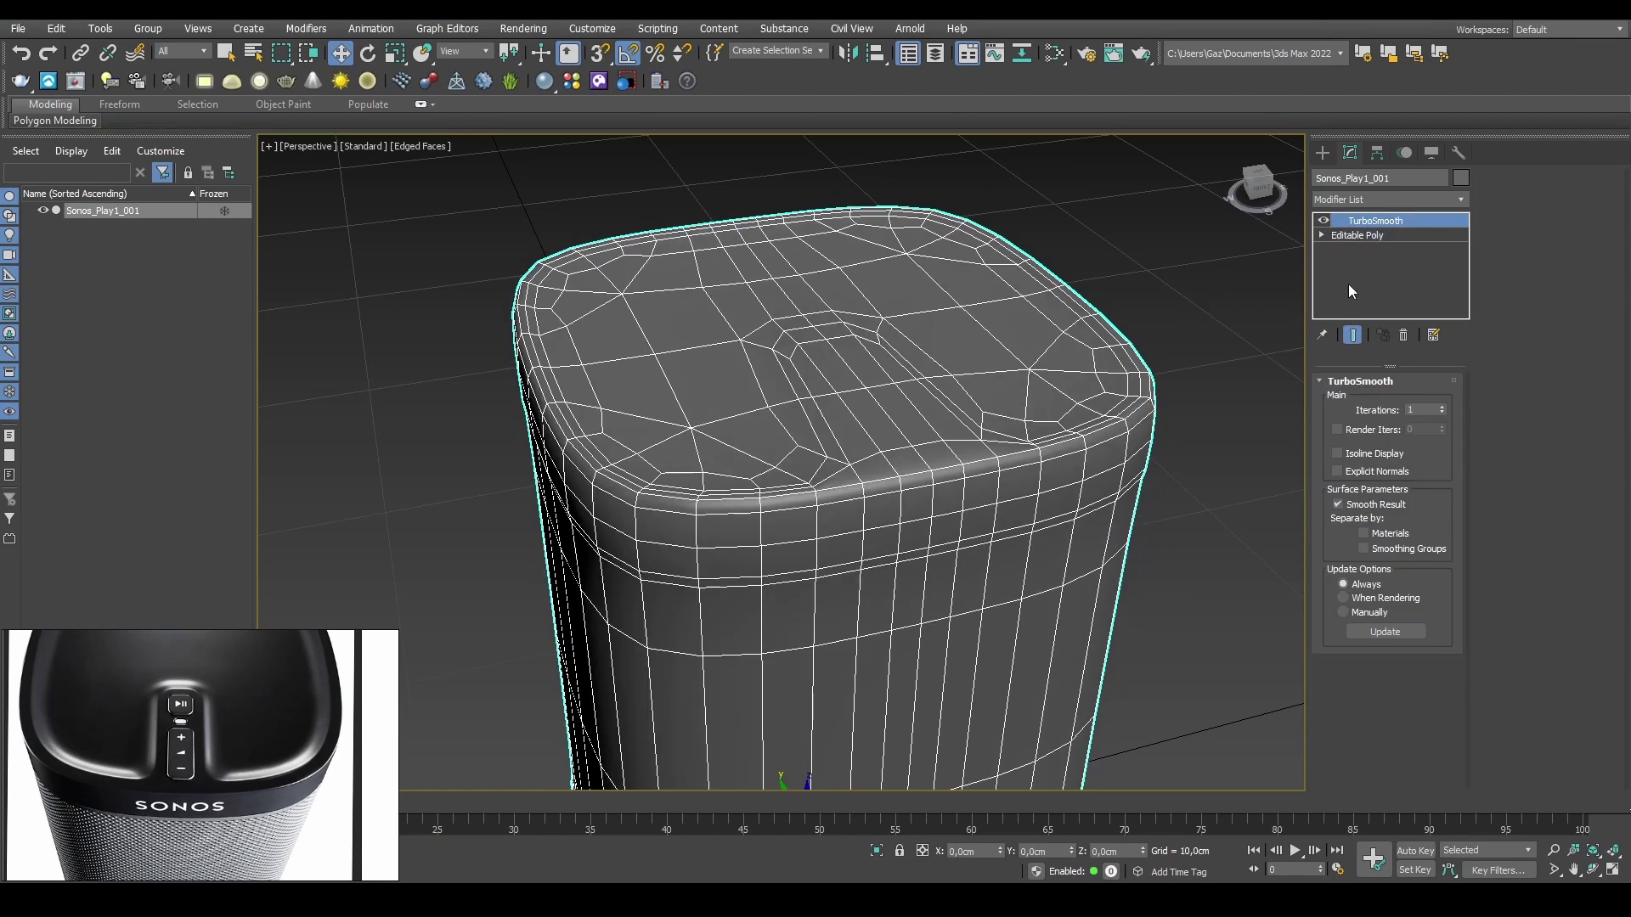
middle_click_drag(1135, 260, 1016, 327)
key("F4")
middle_click_drag(858, 468, 899, 349)
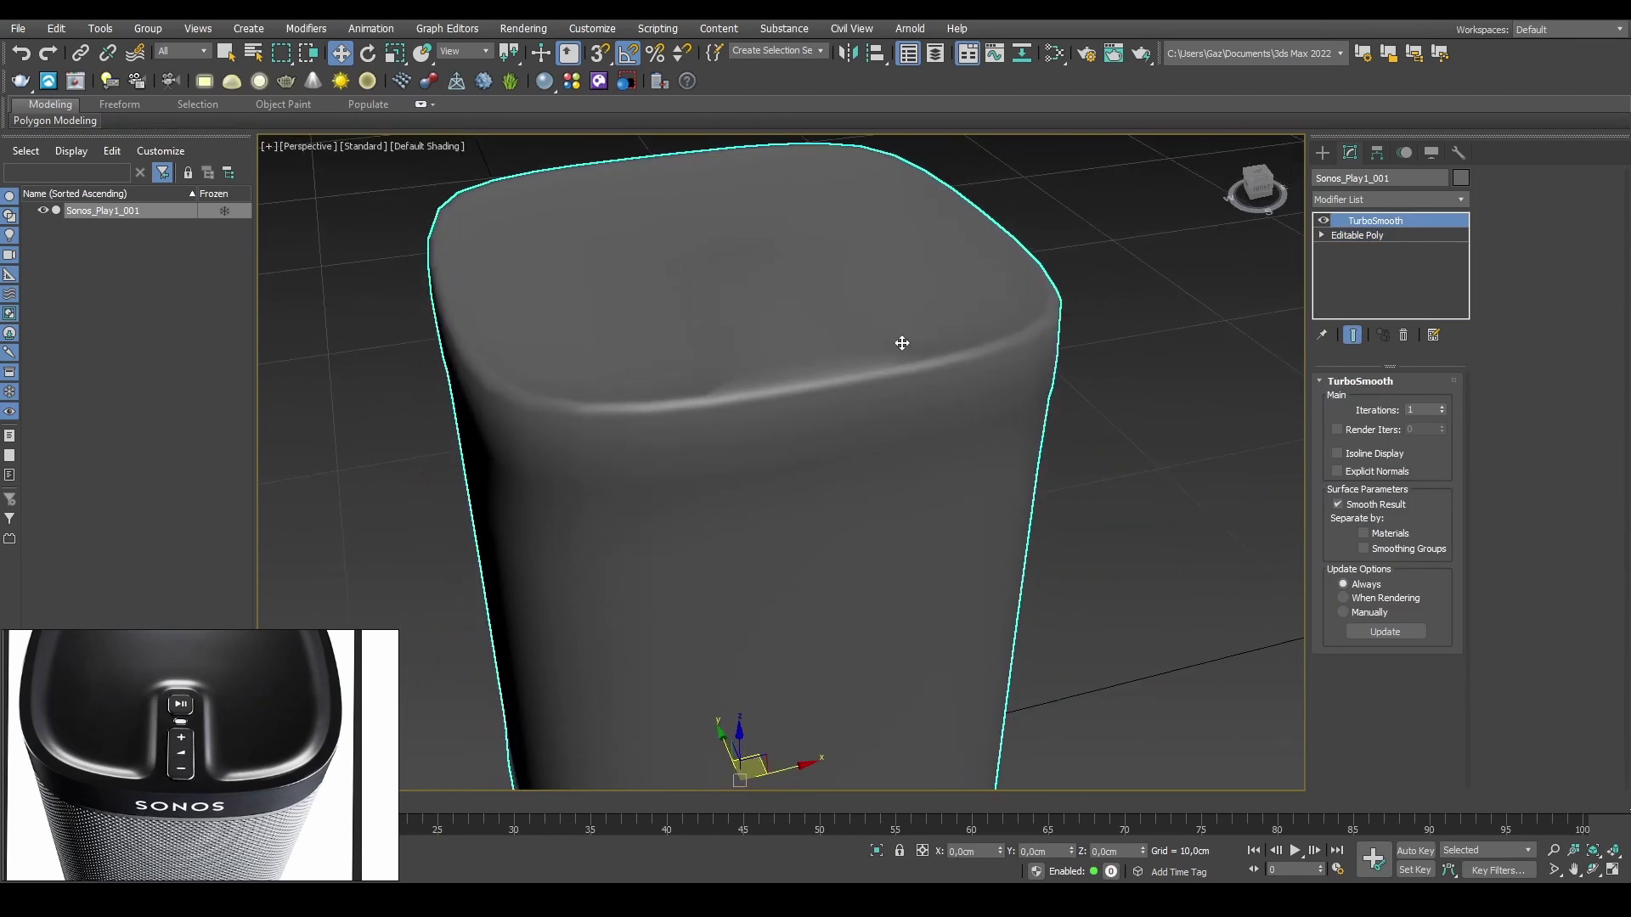
scroll(899, 349, "down", 4)
mouse_move(893, 429)
middle_mouse_down("alt")
mouse_move(934, 369)
mouse_move(953, 388)
middle_mouse_up("alt")
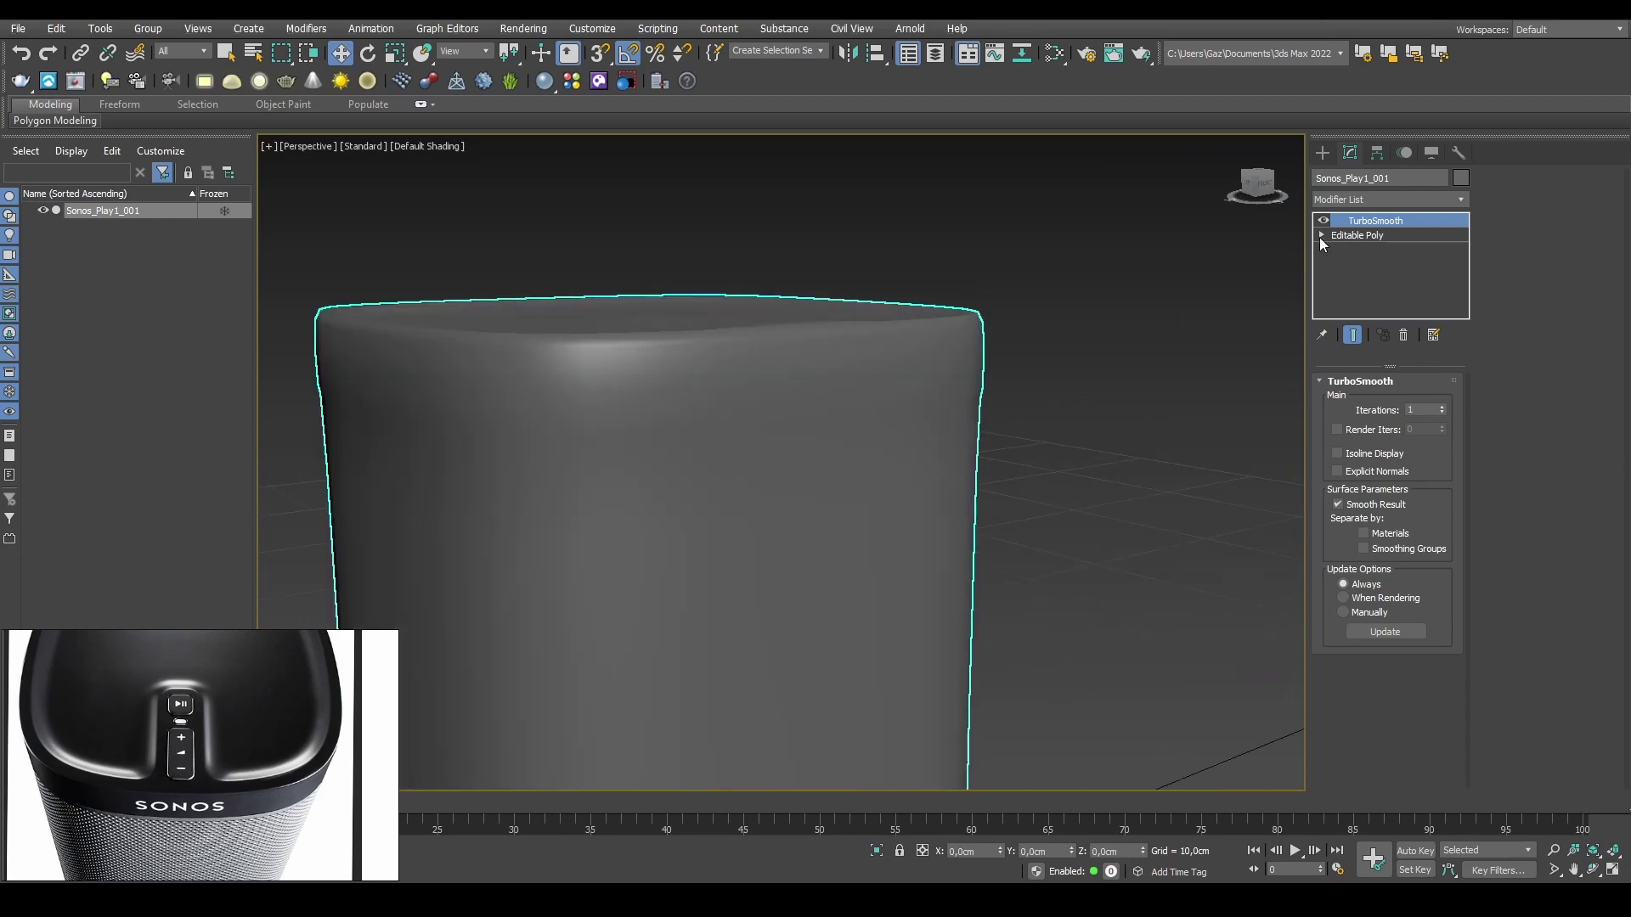
Step: Set the TurboSmooth iterations to 2, show edged faces again and turn the smoothing display off
middle_click_drag(1057, 398, 1185, 363)
left_click(1441, 406)
middle_click_drag(1012, 311, 1014, 337)
key("F4")
scroll(1113, 312, "up", 3)
left_click(1323, 220)
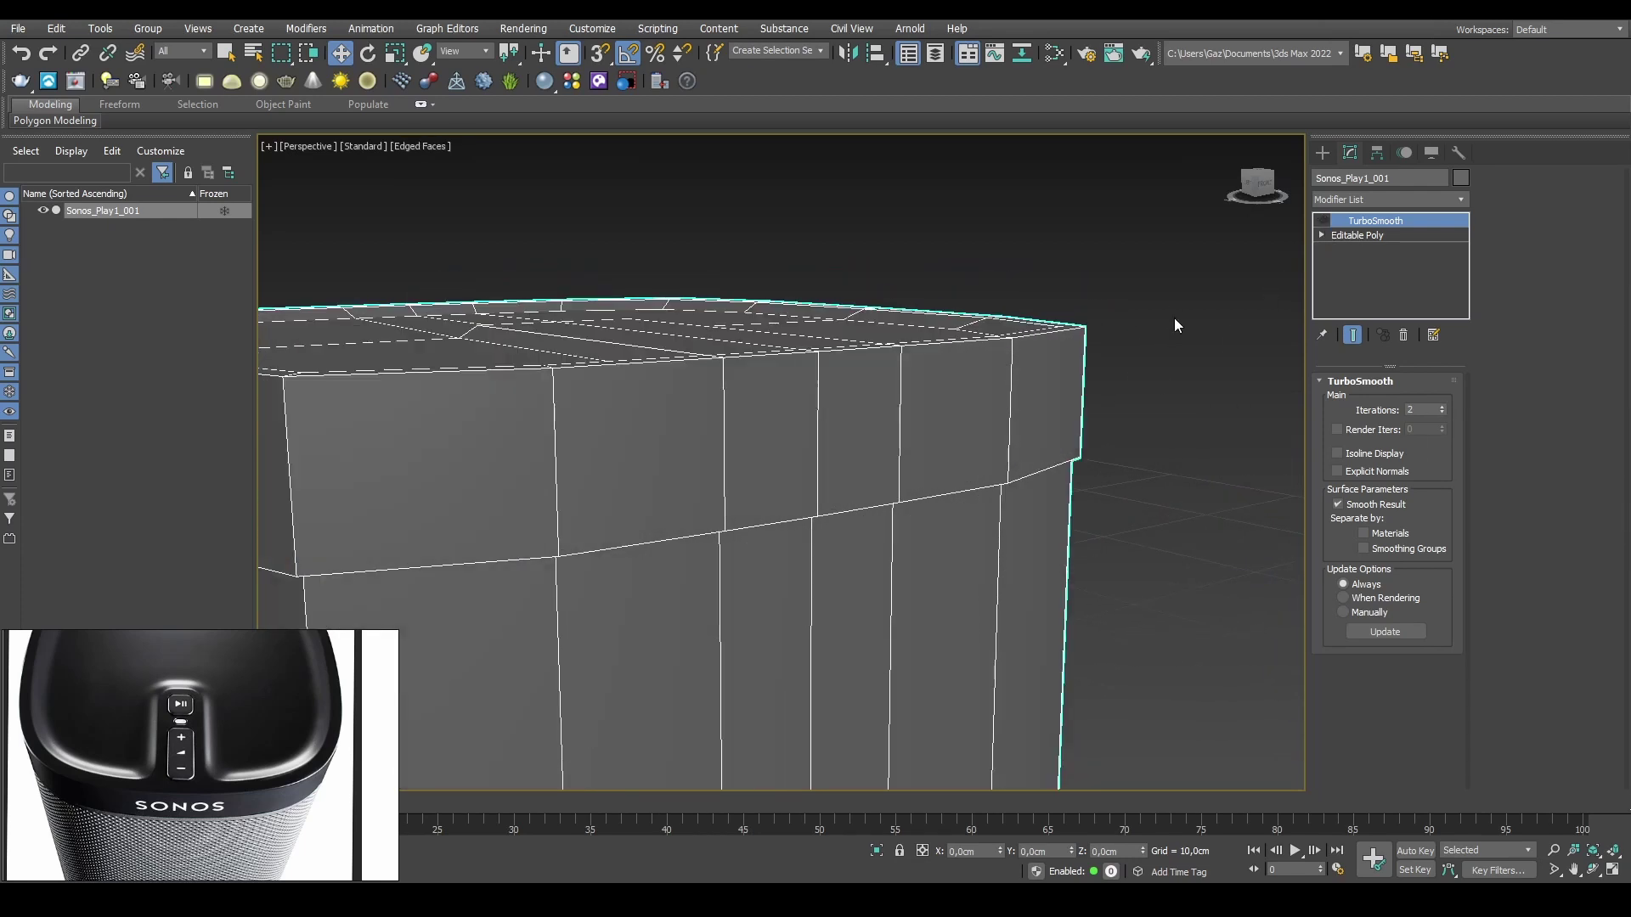
Step: Examine the unsmoothed body, the recessed top's rim and the control strip from several angles
scroll(1045, 416, "up", 6)
middle_click_drag(1020, 340, 964, 394)
key("z")
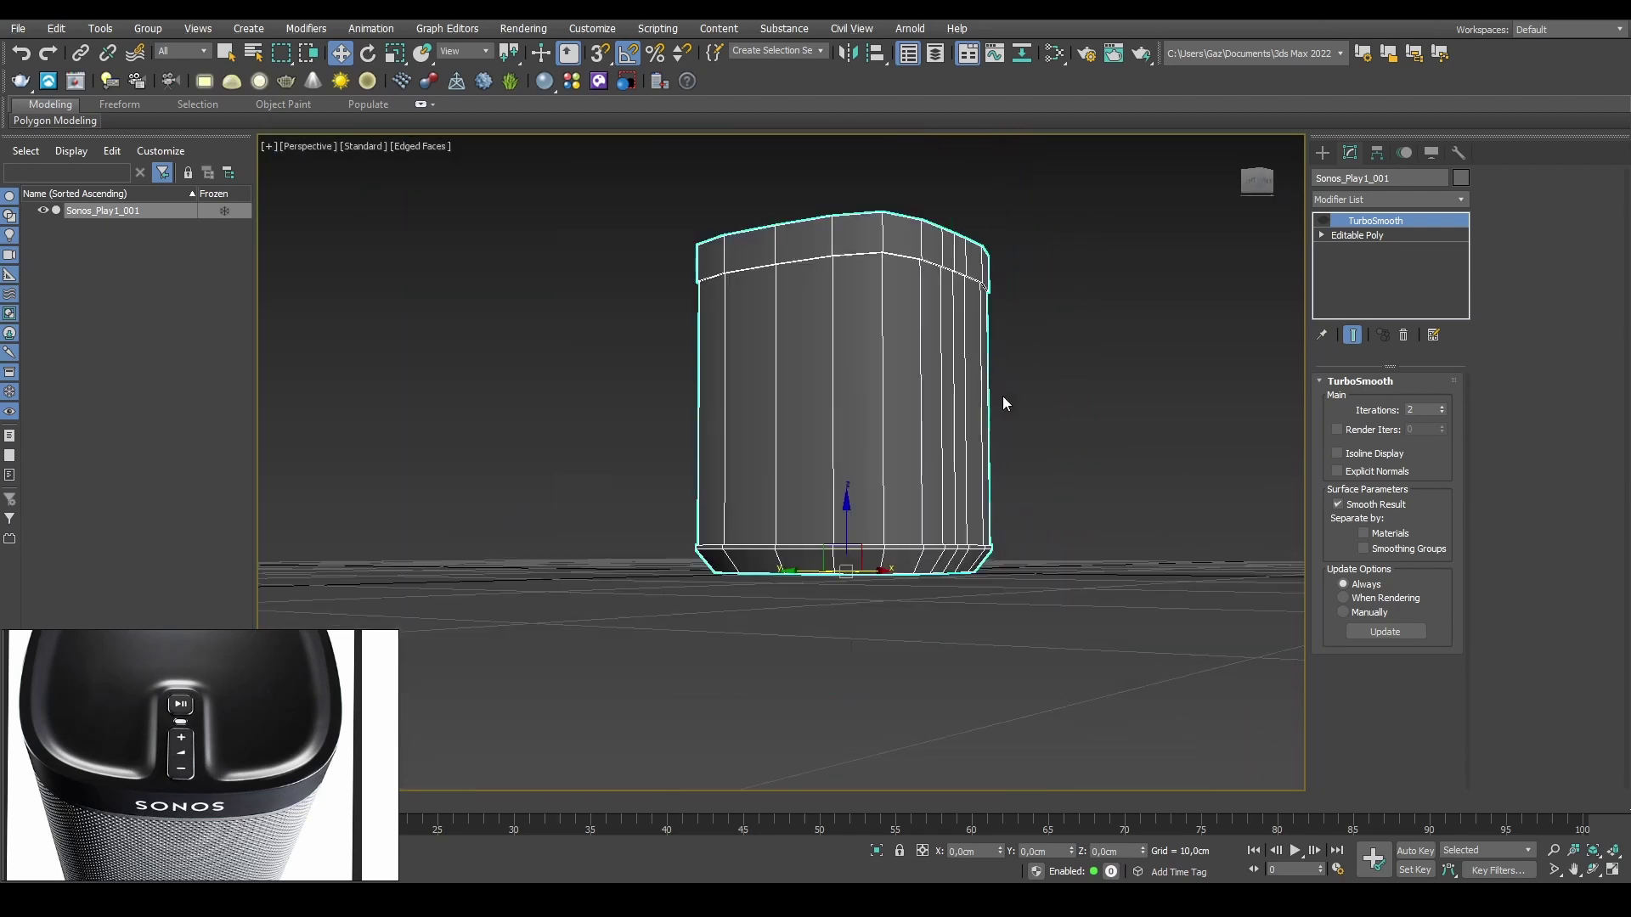
scroll(1019, 340, "up", 2)
scroll(1012, 375, "up", 5)
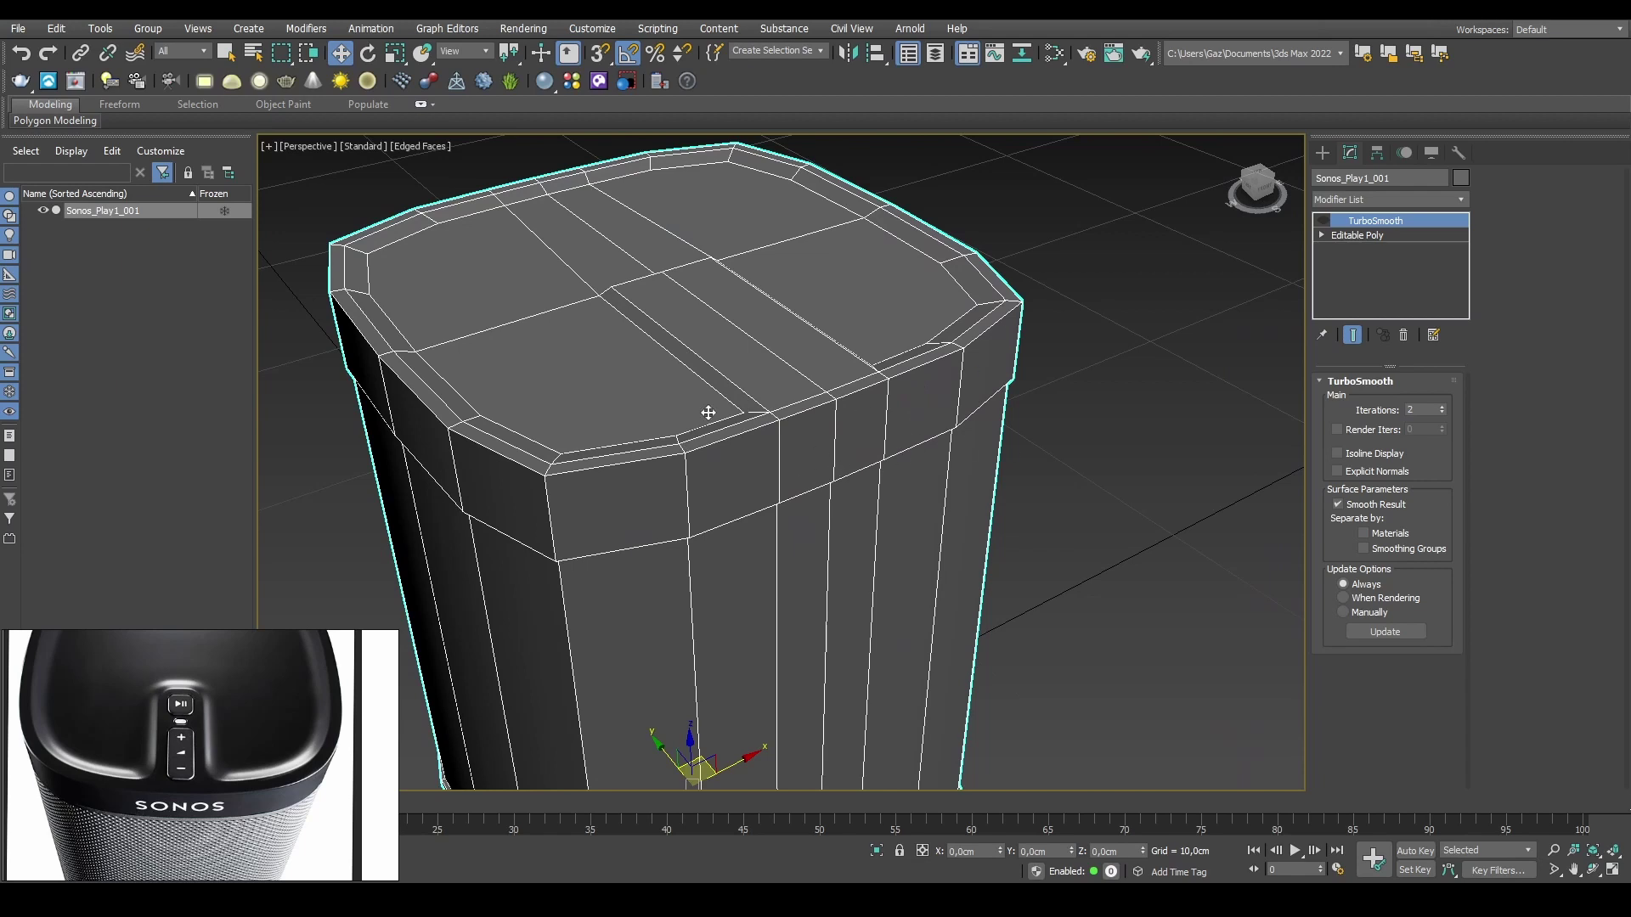
middle_click_drag(663, 437, 867, 393)
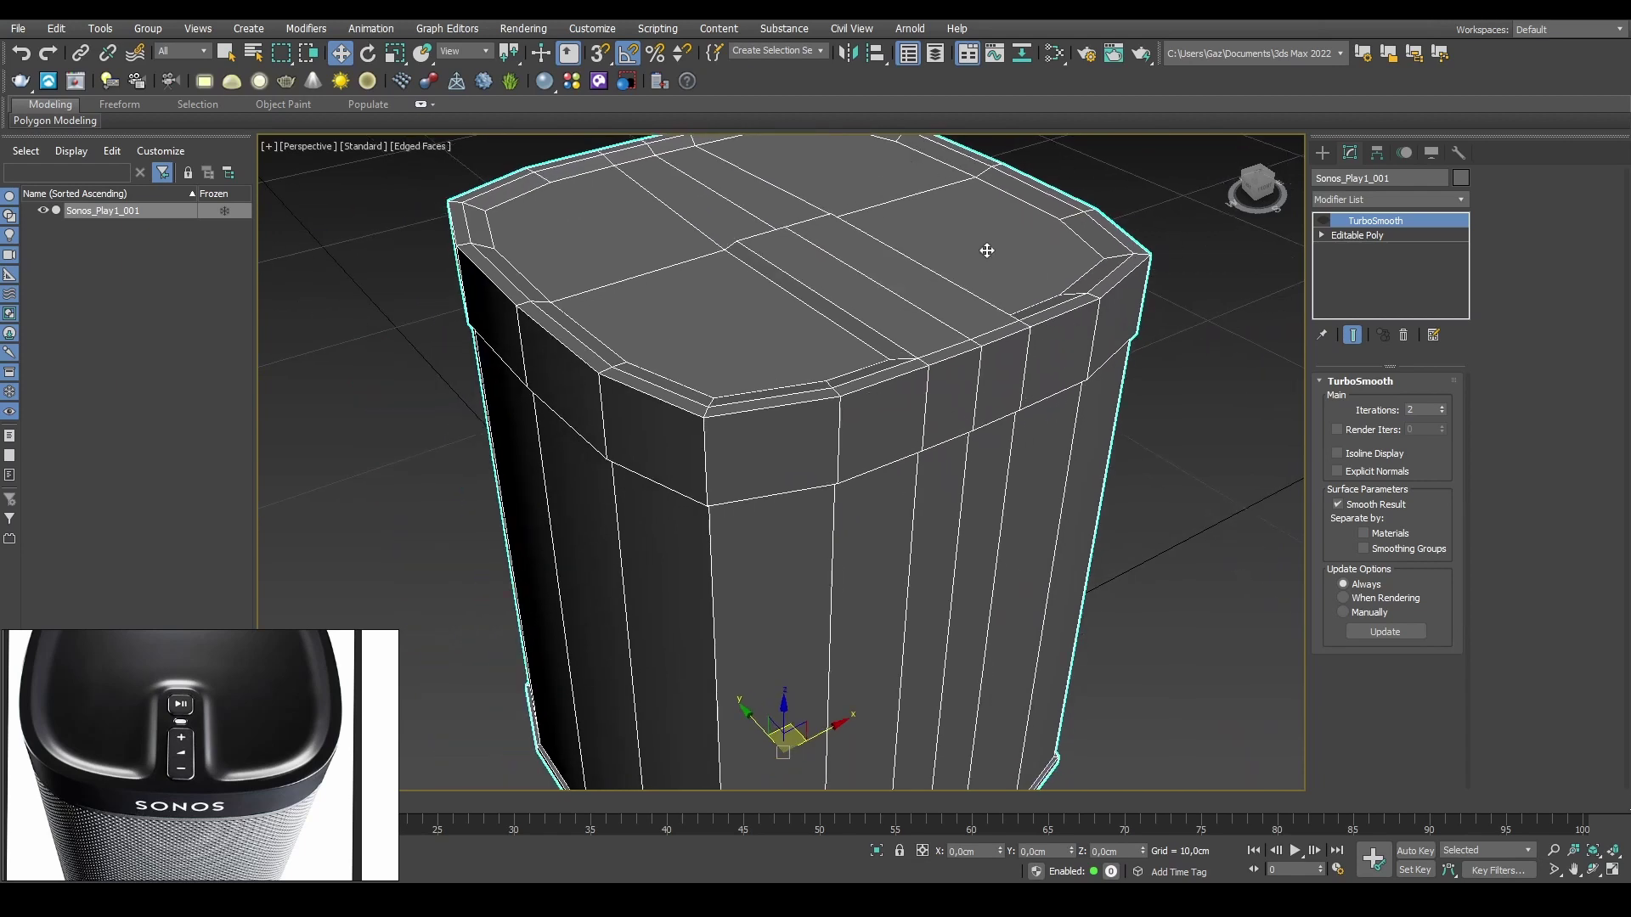
middle_click_drag(971, 255, 830, 360, "alt")
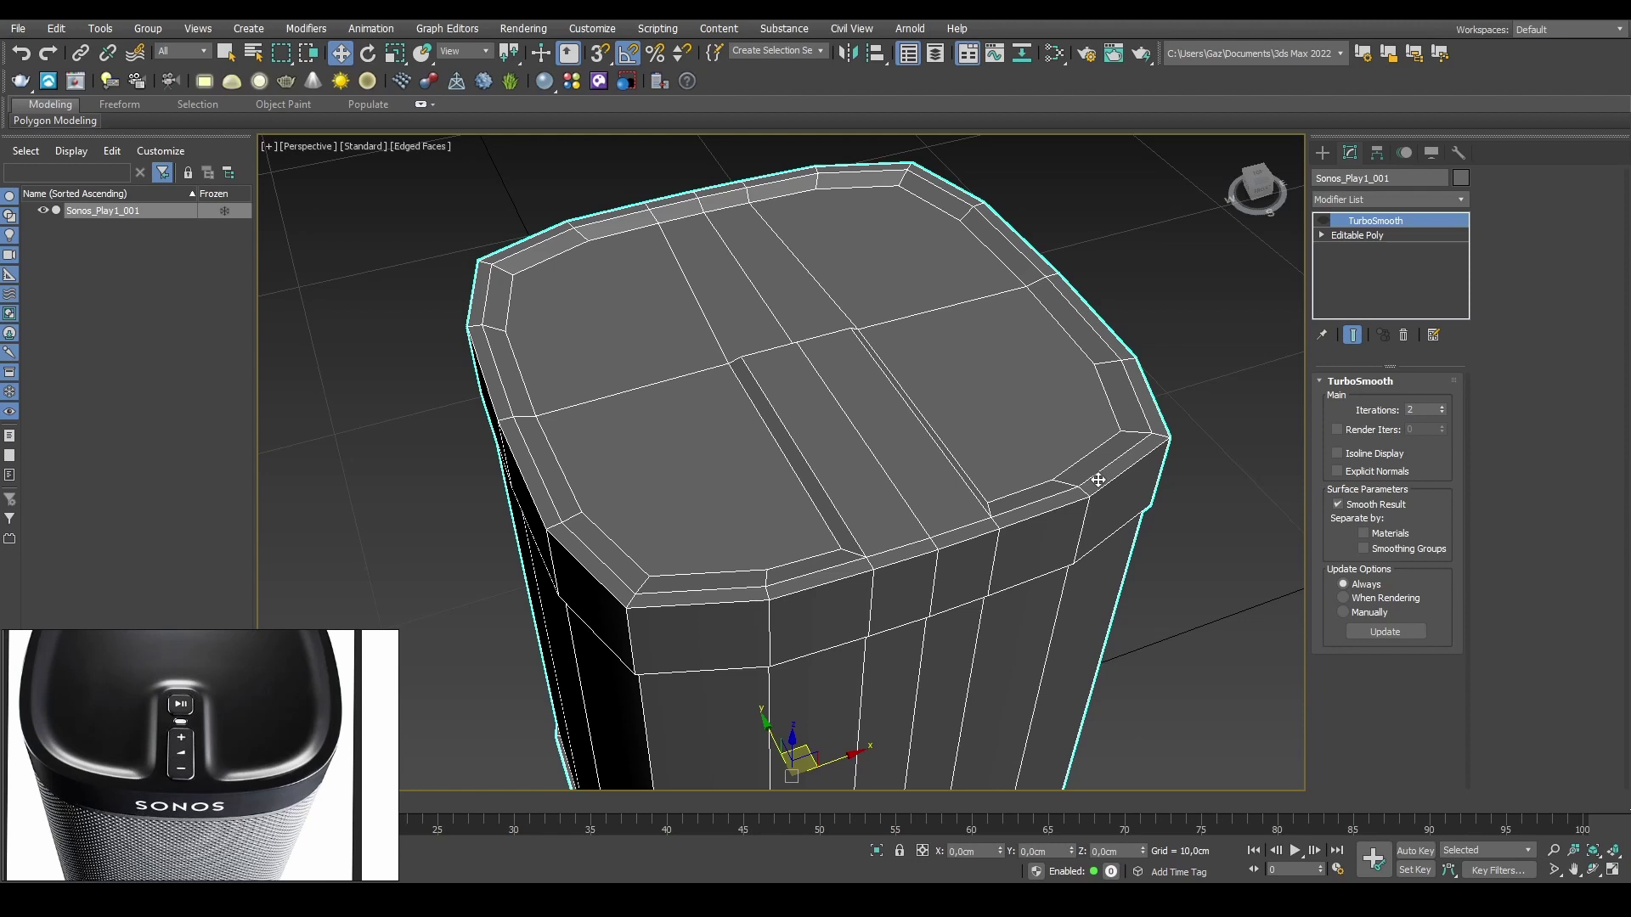
middle_click_drag(1126, 366, 1096, 372)
middle_click_drag(988, 474, 1023, 436)
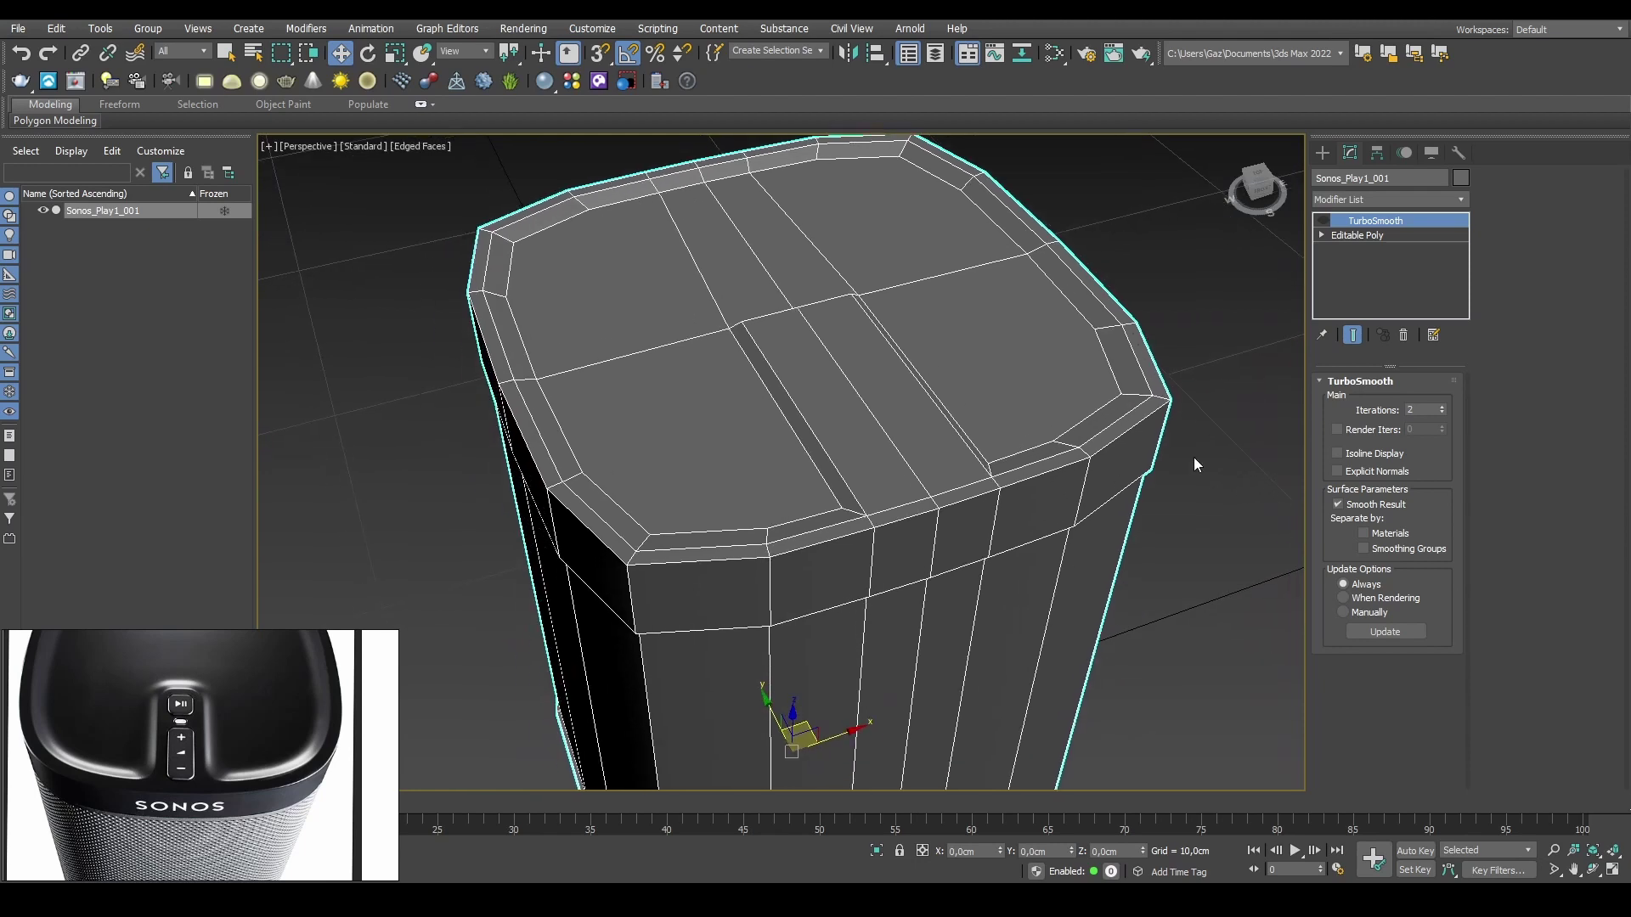